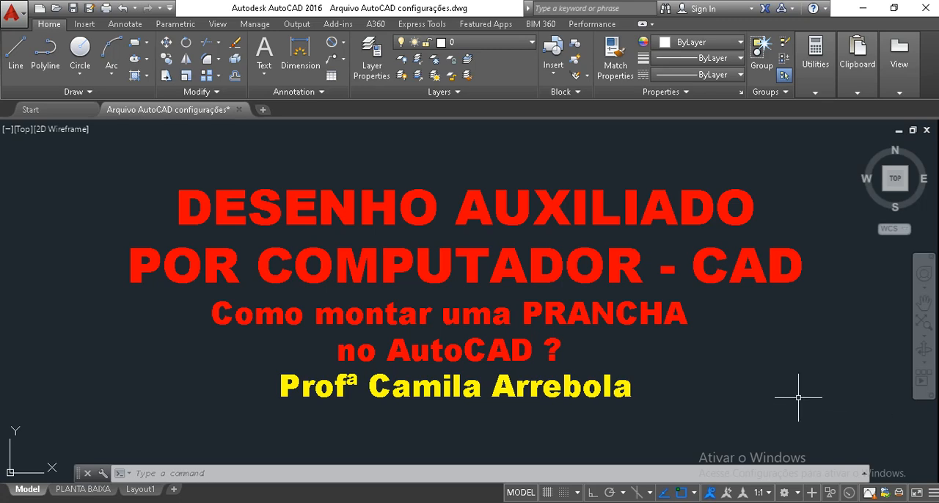
# Examine the title text and the small floor plan drawn in model space
pyautogui.scroll(-6, 751, 365)
pyautogui.moveTo(753, 359)
pyautogui.mouseDown(button='middle')
pyautogui.moveTo(690, 356)
pyautogui.moveTo(622, 335)
pyautogui.mouseUp(button='middle')
pyautogui.scroll(4, 684, 350)
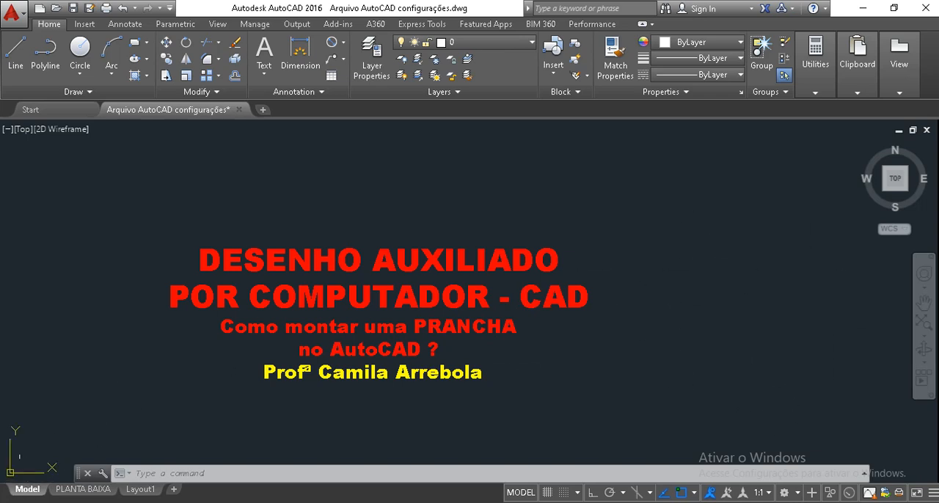
pyautogui.moveTo(808, 298); pyautogui.dragTo(452, 284, button='middle')
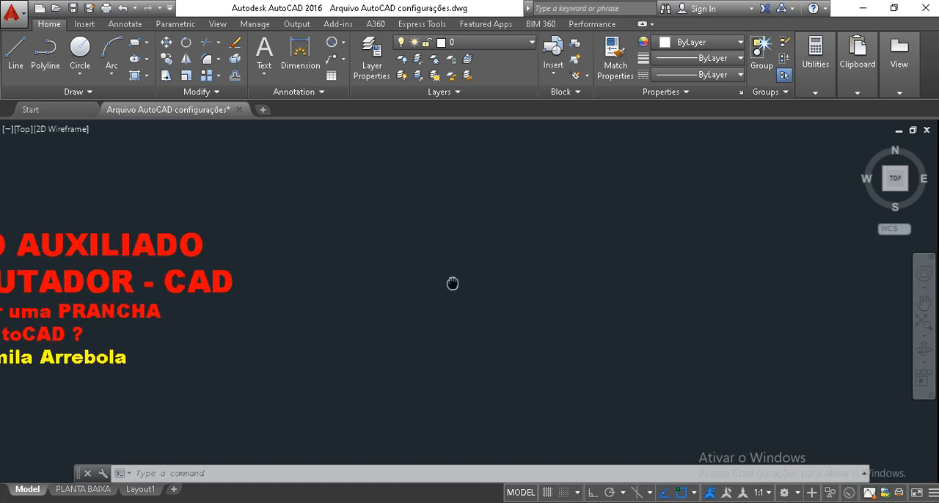
pyautogui.scroll(-3, 470, 293)
pyautogui.scroll(4, 323, 302)
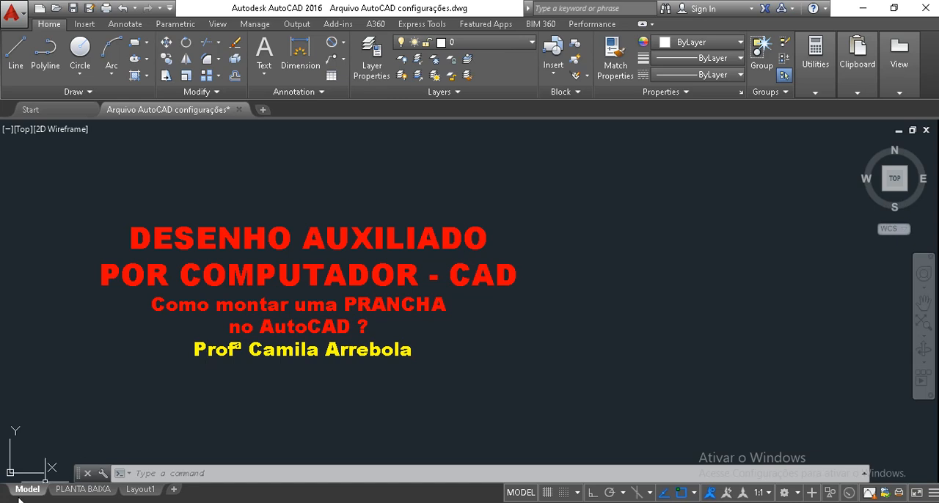
pyautogui.scroll(-6, 534, 327)
pyautogui.scroll(6, 802, 319)
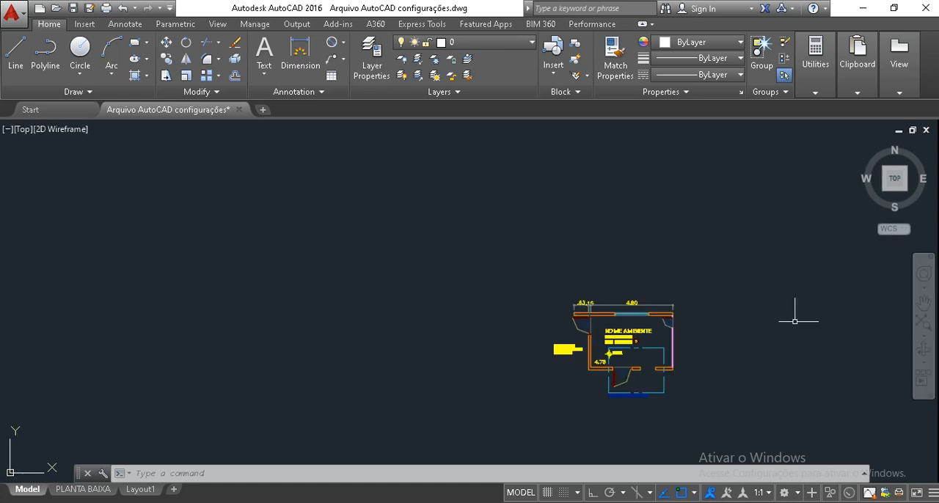
pyautogui.scroll(4, 721, 352)
pyautogui.moveTo(688, 354); pyautogui.dragTo(669, 297, button='middle')
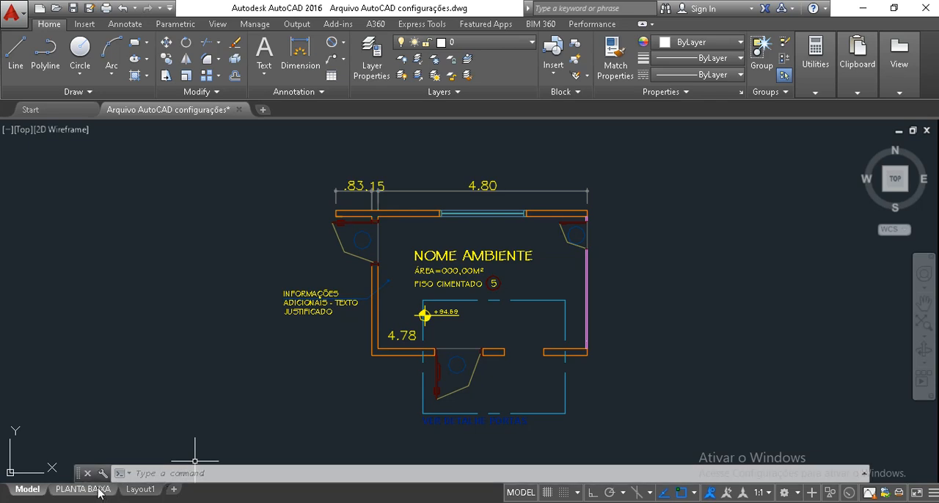
# Add a new layout after Layout1 and open it
pyautogui.moveTo(97, 491)
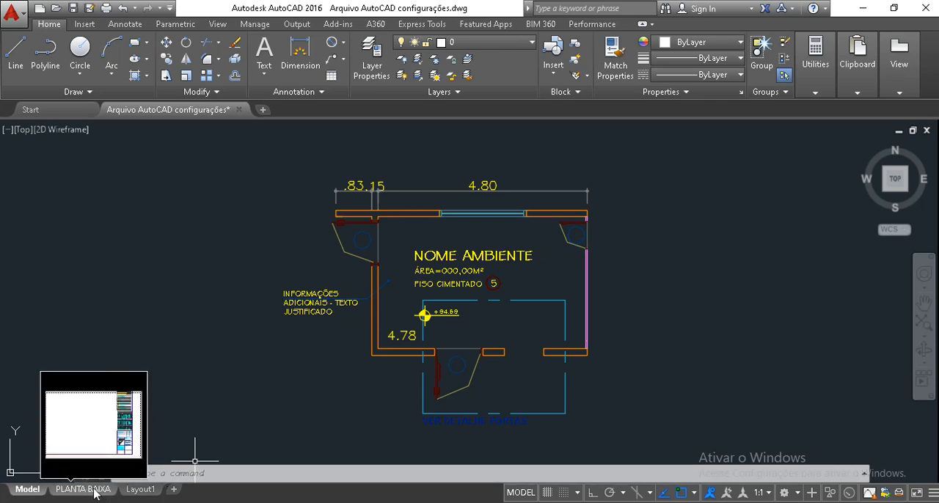
pyautogui.moveTo(145, 491)
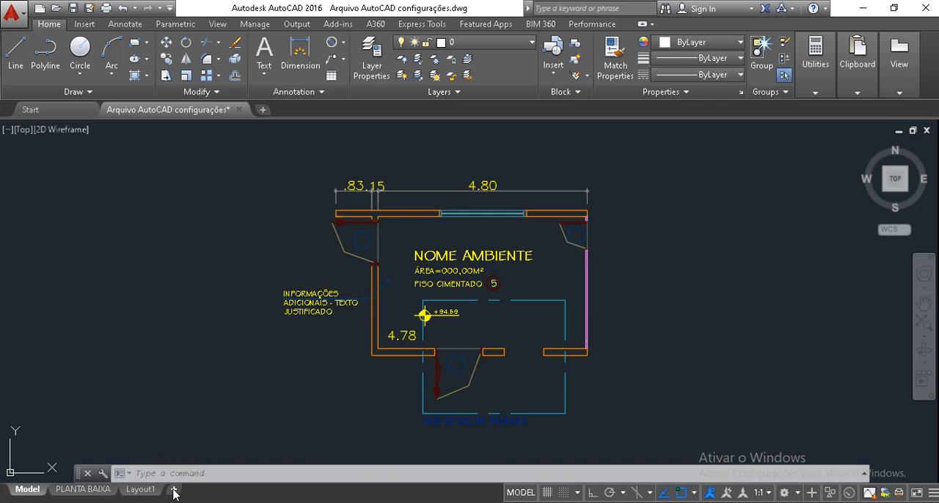
pyautogui.click(175, 490)
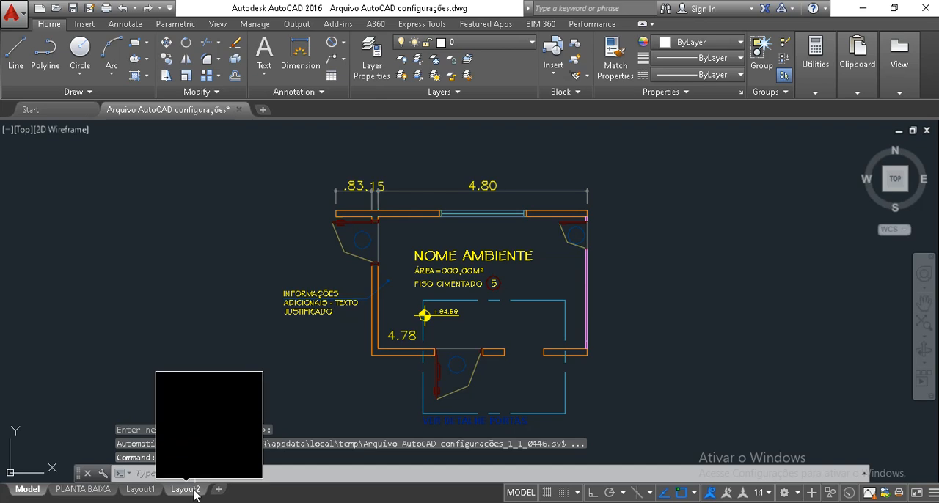
pyautogui.click(193, 490)
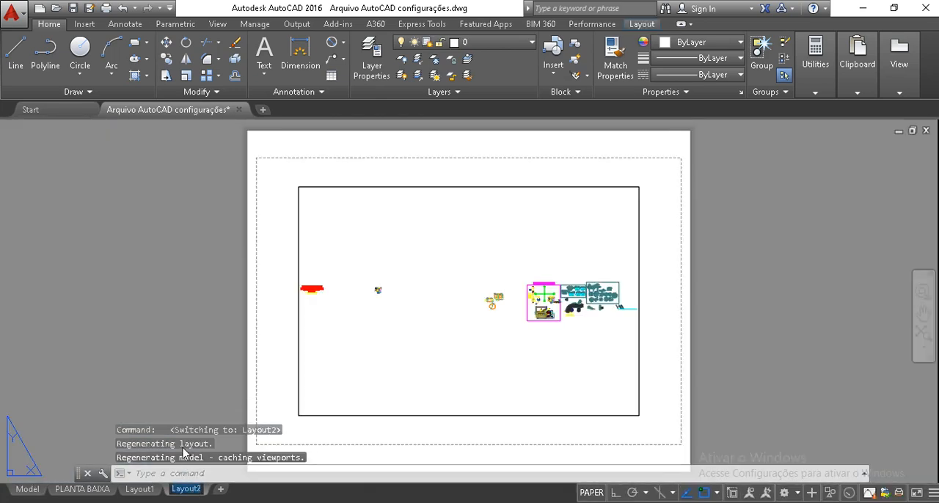
pyautogui.click(202, 271)
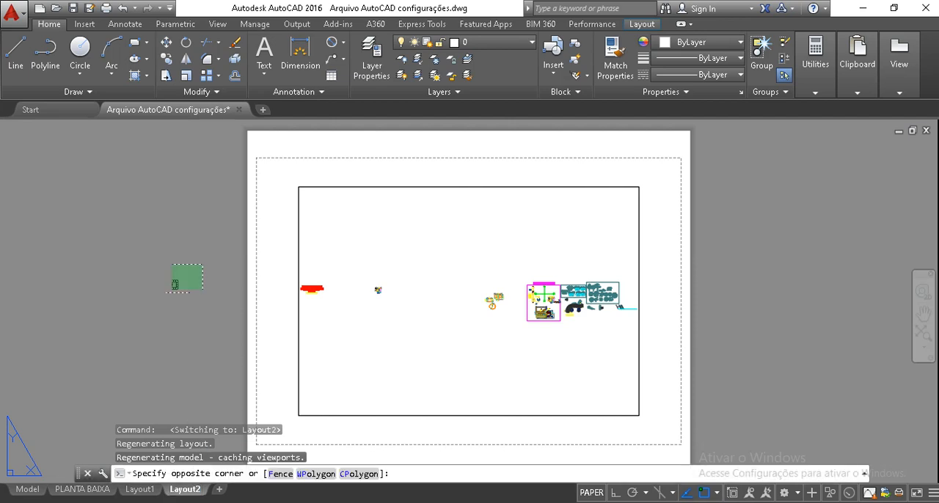
pyautogui.click(151, 319)
pyautogui.moveTo(183, 496)
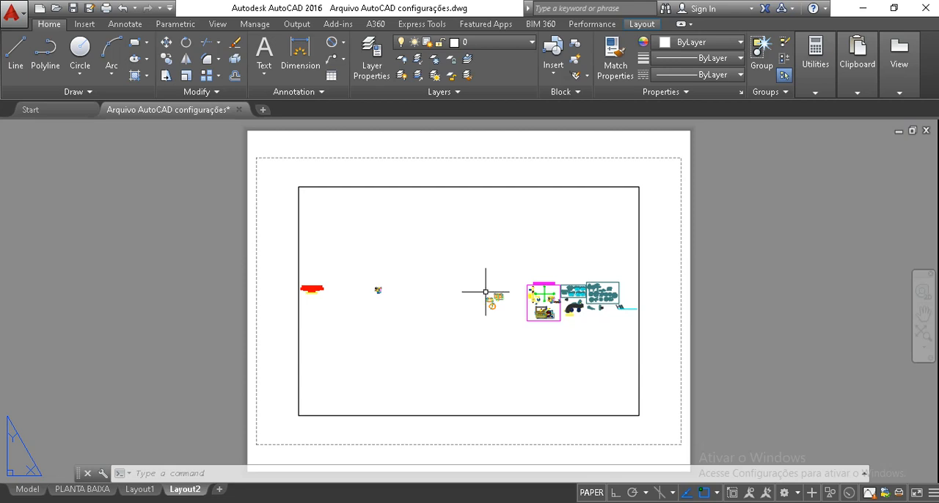
# Delete the default viewport from the new layout's sheet
pyautogui.click(330, 176)
pyautogui.click(316, 204)
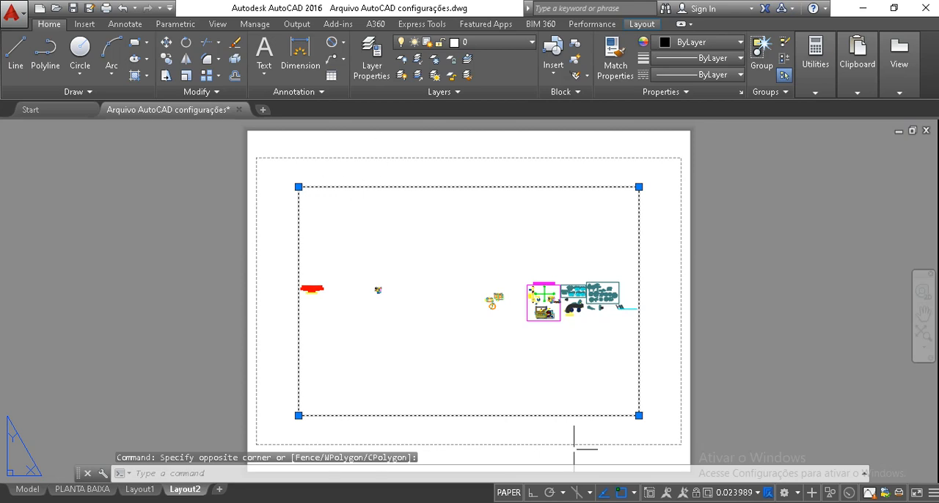
pyautogui.press('Delete')
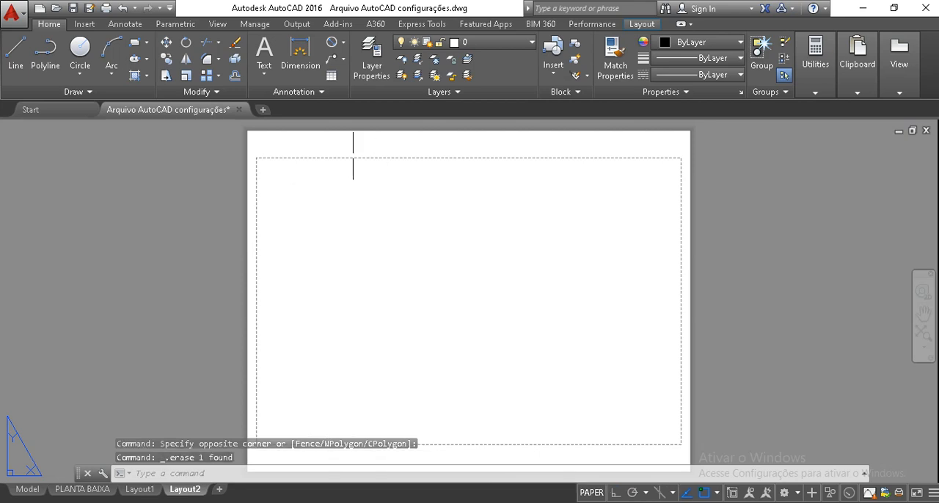
# Open Layout2's page setup for modification and set its printer/plotter to None
pyautogui.rightClick(191, 491)
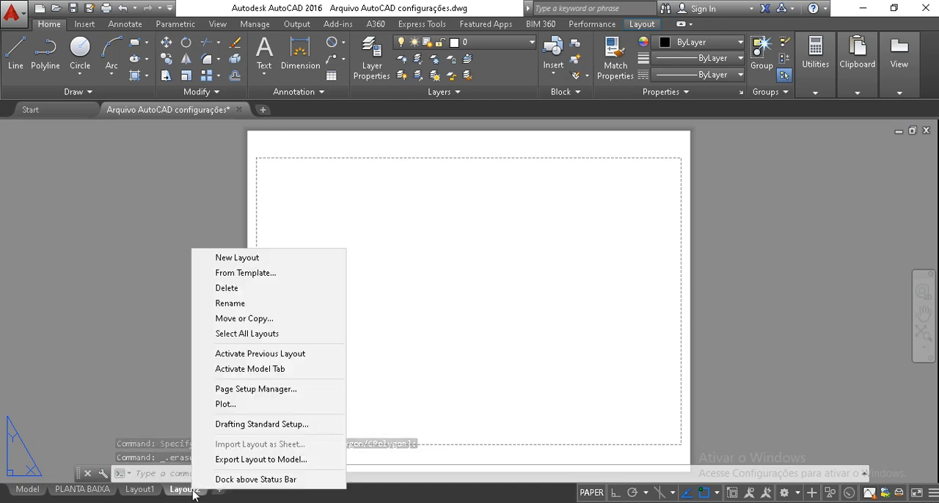
pyautogui.click(256, 390)
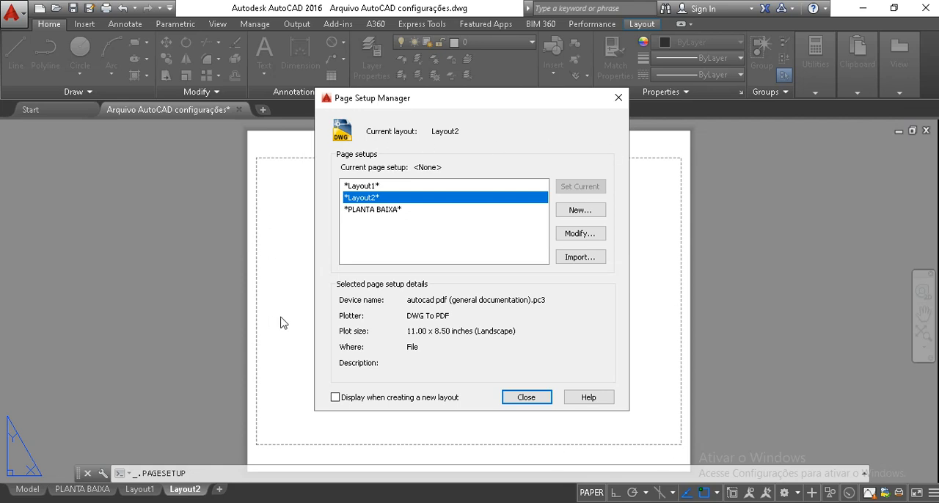
pyautogui.click(580, 233)
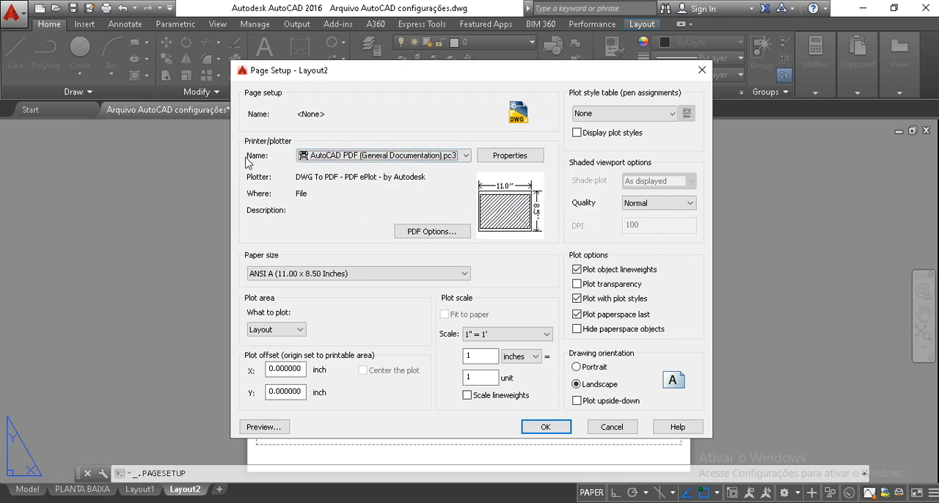
pyautogui.click(324, 157)
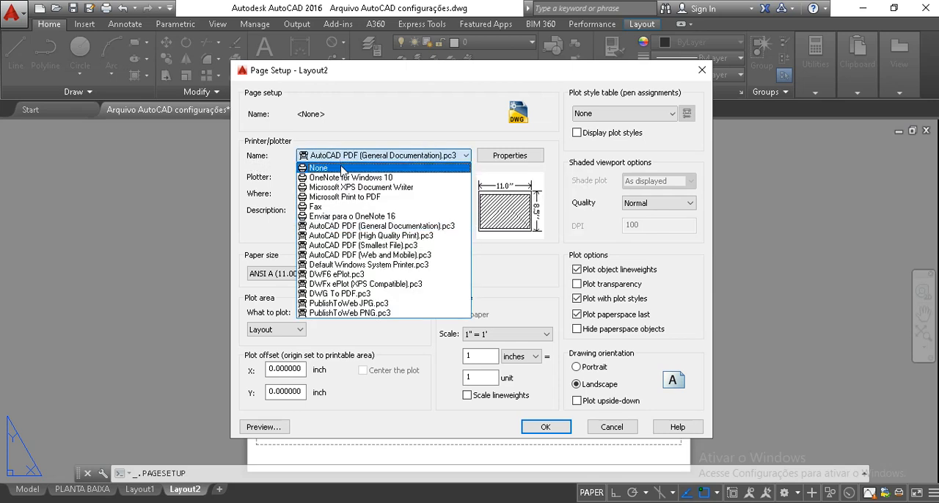
pyautogui.click(341, 169)
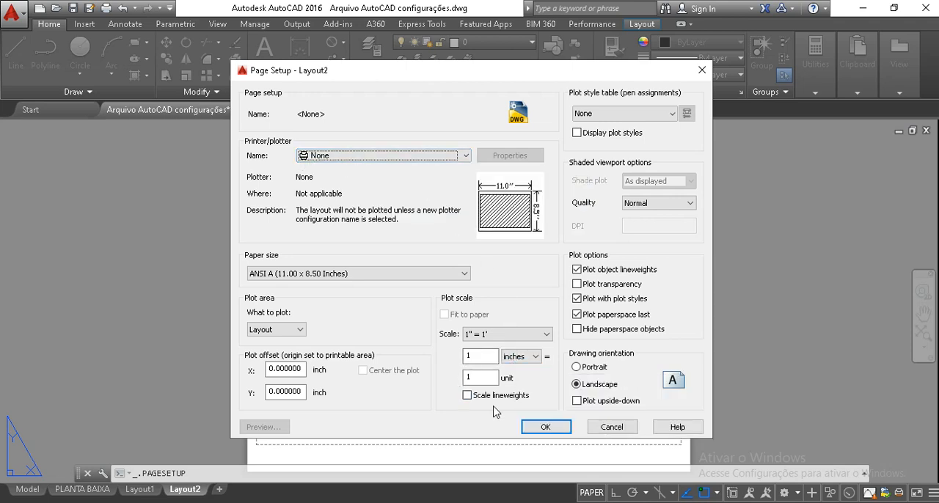
# Set the layout's plot scale to millimetres, with 1 mm equal to 1 unit
pyautogui.click(519, 359)
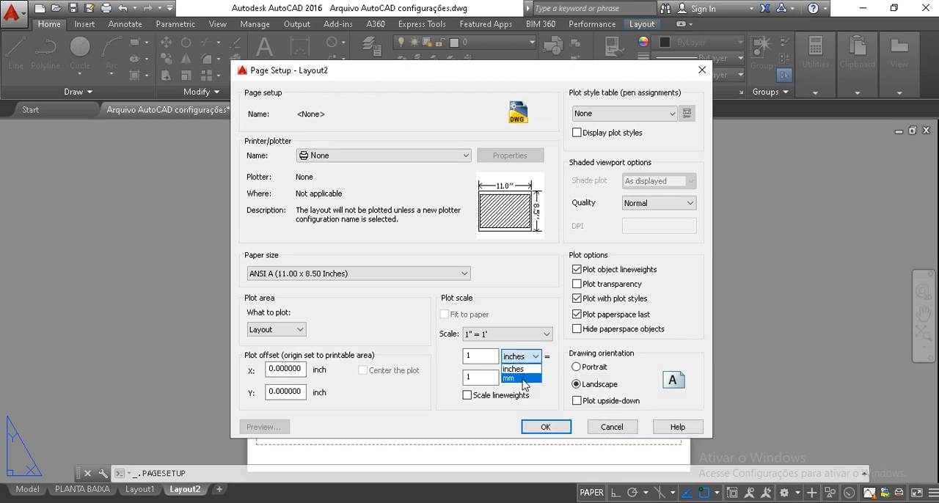
pyautogui.click(522, 378)
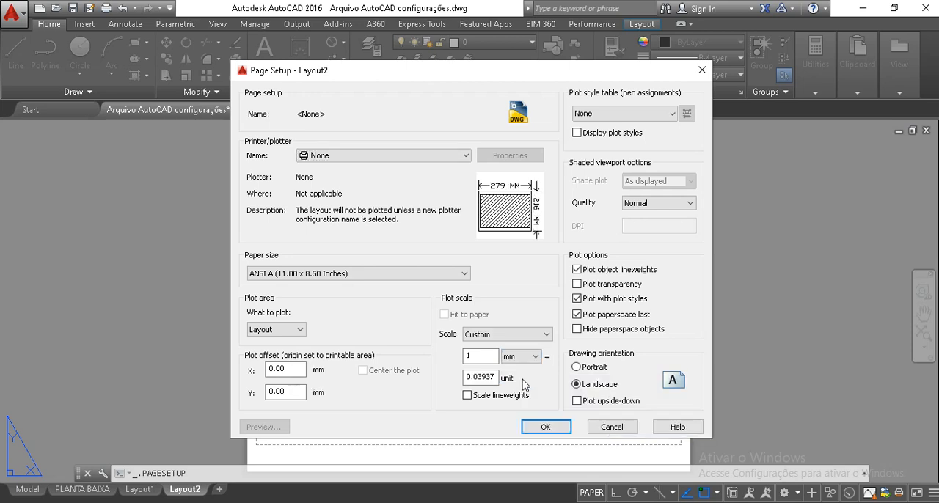
pyautogui.click(481, 358)
pyautogui.doubleClick(482, 378)
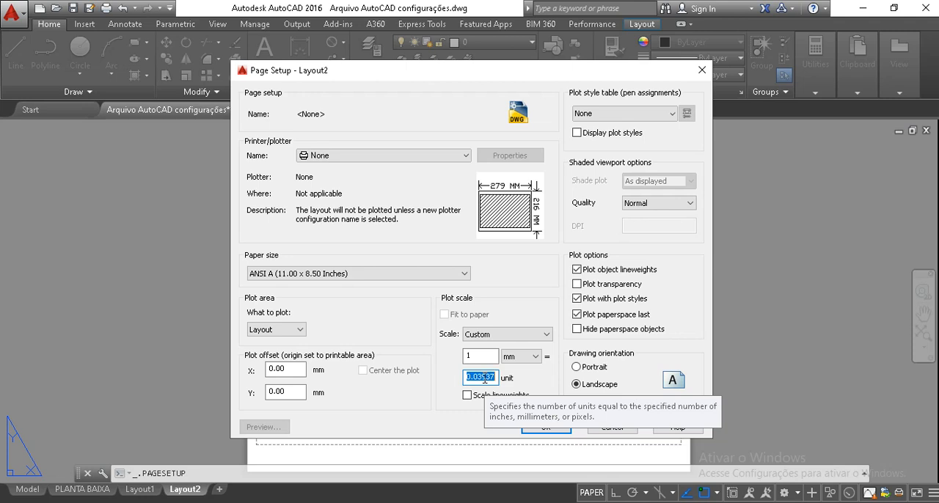
pyautogui.write('1')
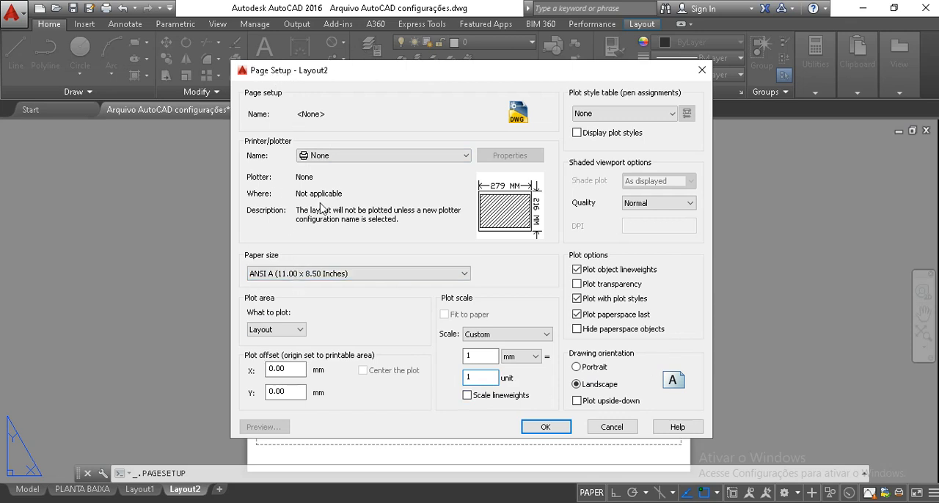
# Set the paper size to ISO A3 (420.00 x 297.00 MM), then apply and close the page setup
pyautogui.click(289, 275)
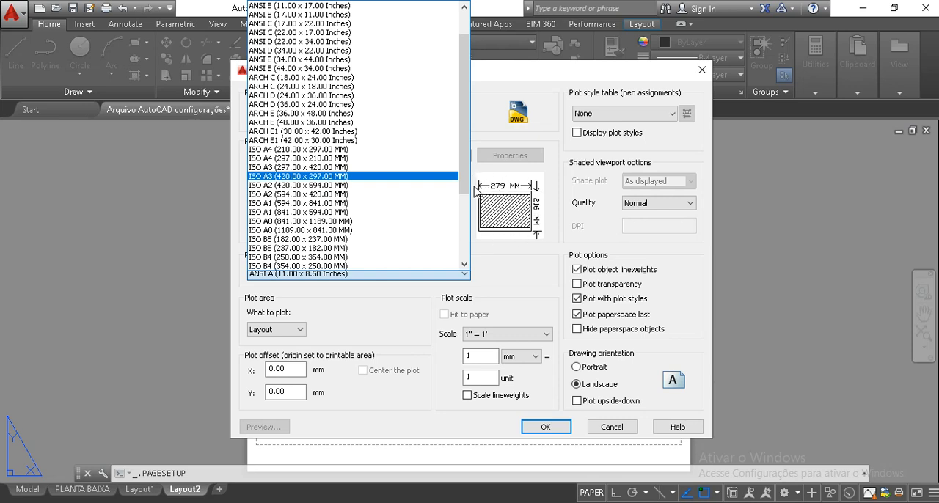
pyautogui.click(323, 177)
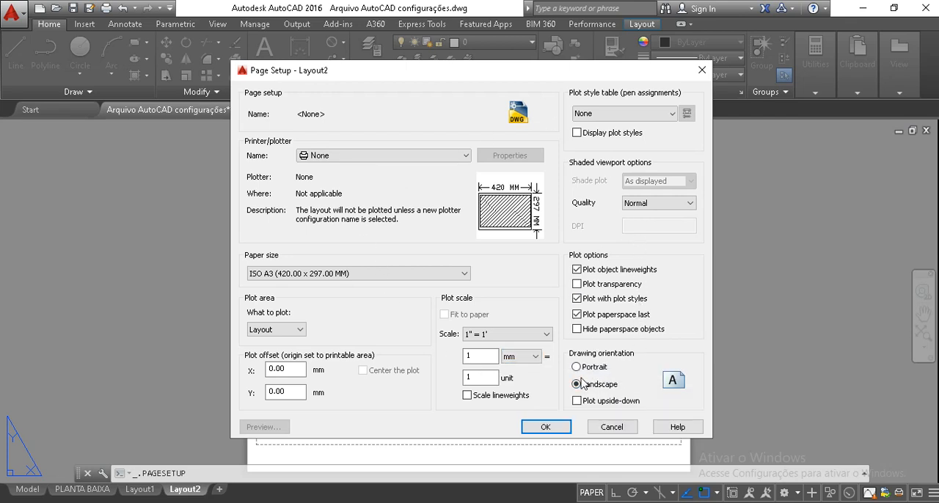
pyautogui.click(554, 433)
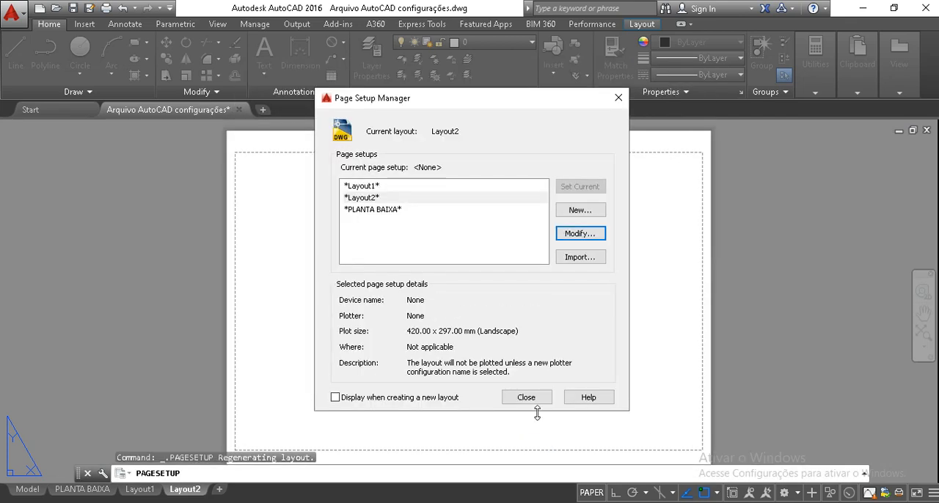
pyautogui.click(531, 401)
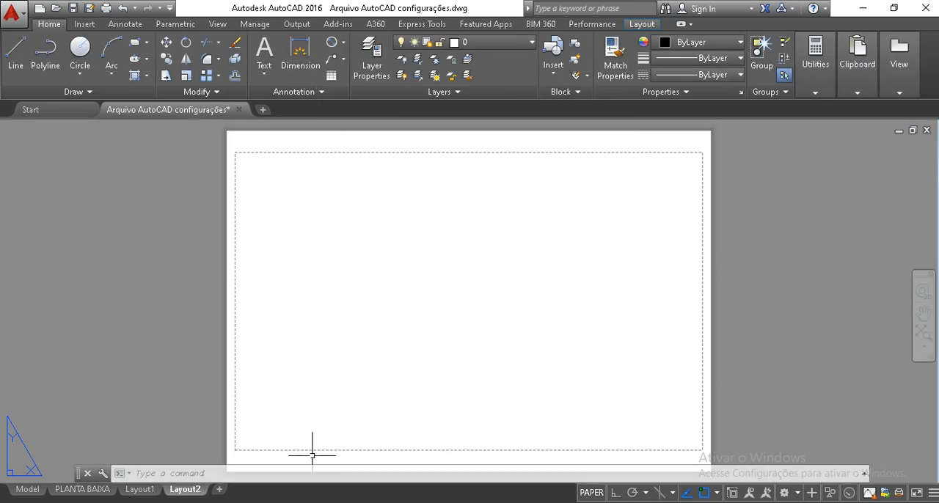
# Rename Layout2 as PRANCHA
pyautogui.moveTo(189, 495)
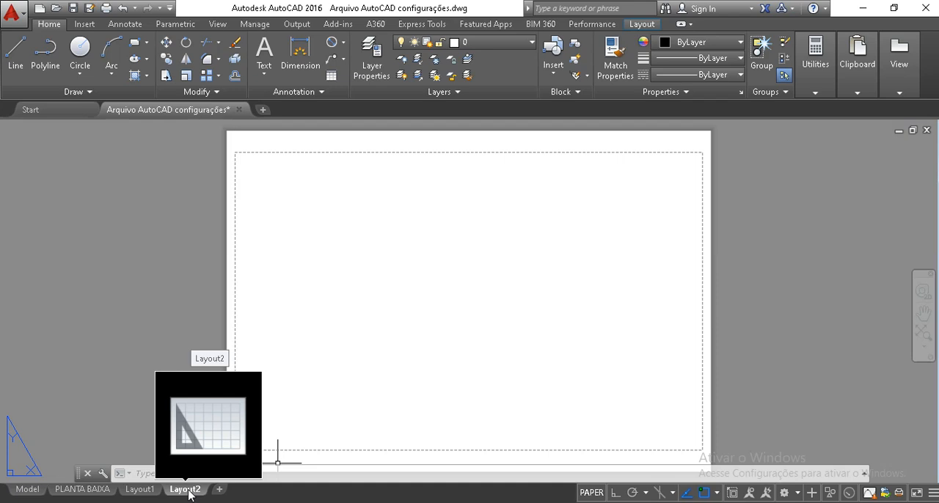
pyautogui.rightClick(188, 493)
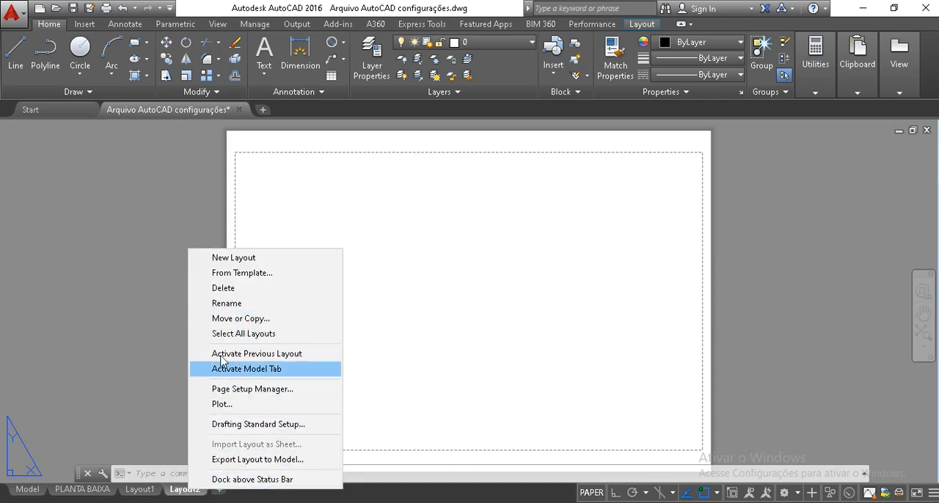
pyautogui.click(236, 306)
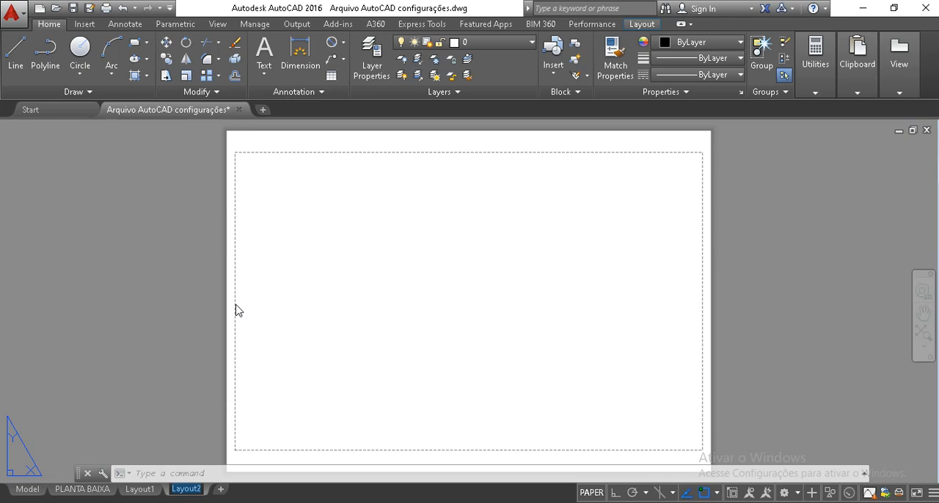
pyautogui.write('p')
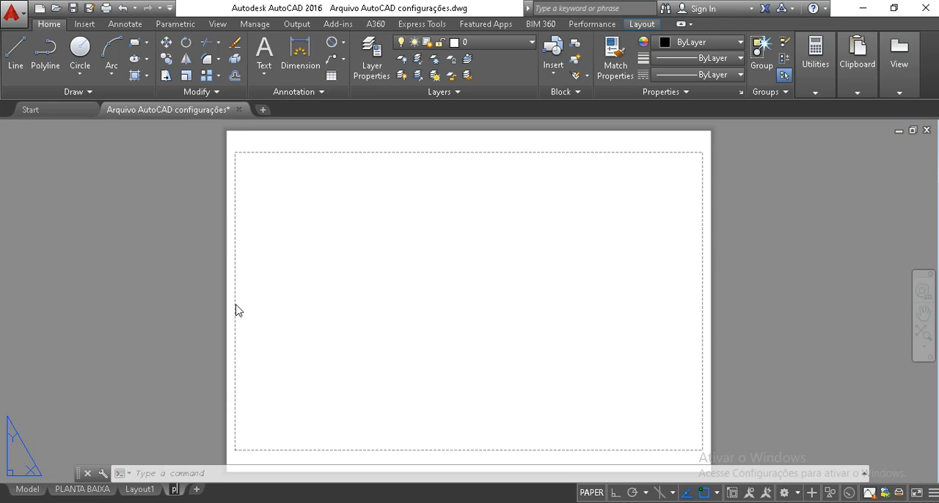
pyautogui.write('RANCHA')
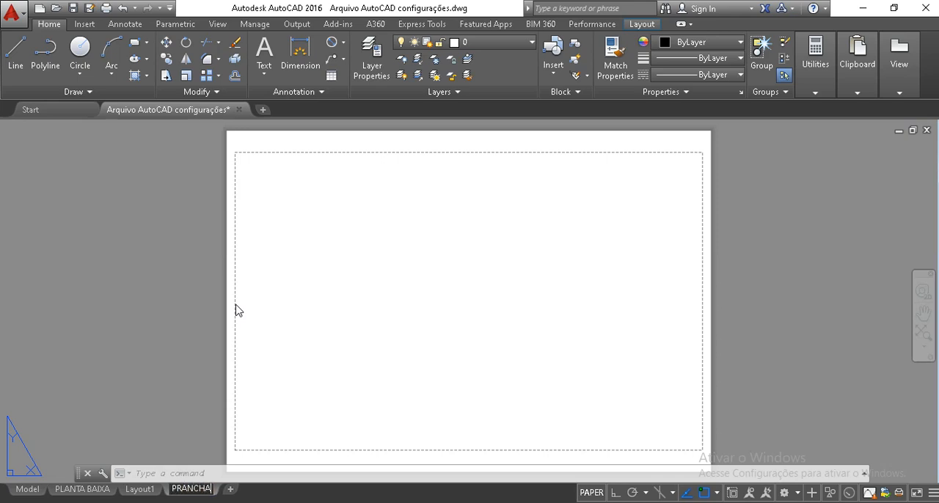
pyautogui.click(236, 312)
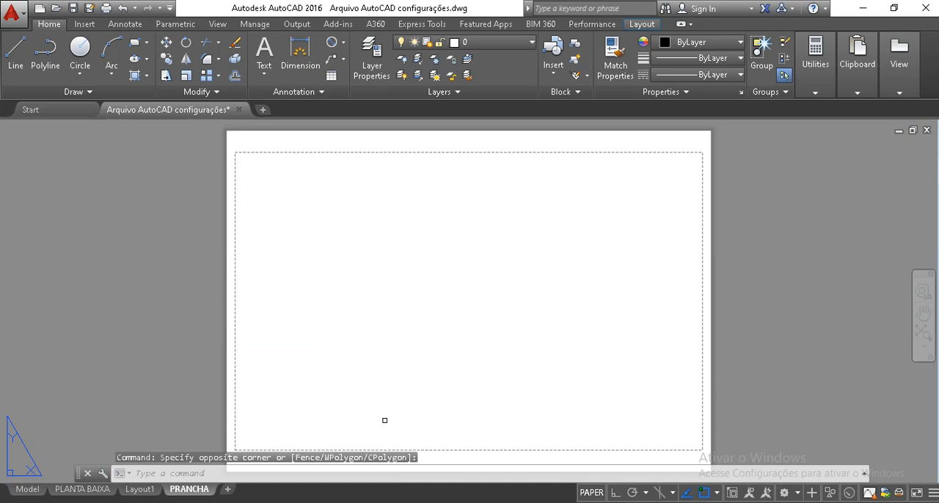
# Copy the A3 sheet and title block reference images and vertical lines from Layout1 with a base point, then return to the PRANCHA layout
pyautogui.click(136, 488)
pyautogui.moveTo(275, 236); pyautogui.dragTo(291, 300, button='middle')
pyautogui.click(356, 412)
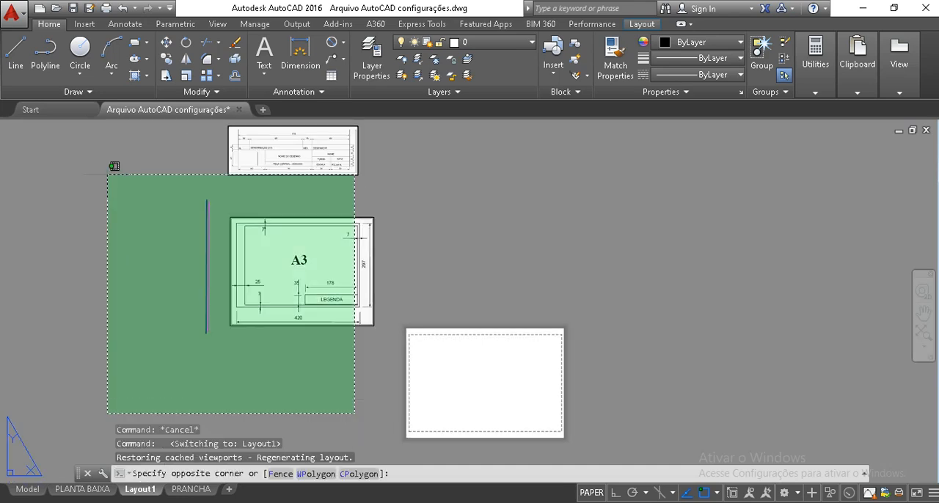
pyautogui.click(79, 136)
pyautogui.hotkey('ctrl', 'shift', 'c')
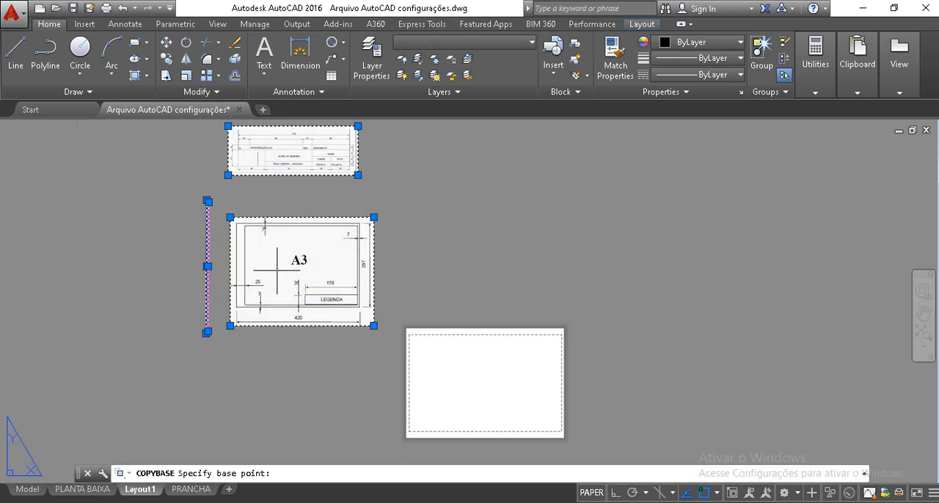
pyautogui.click(314, 328)
pyautogui.click(191, 489)
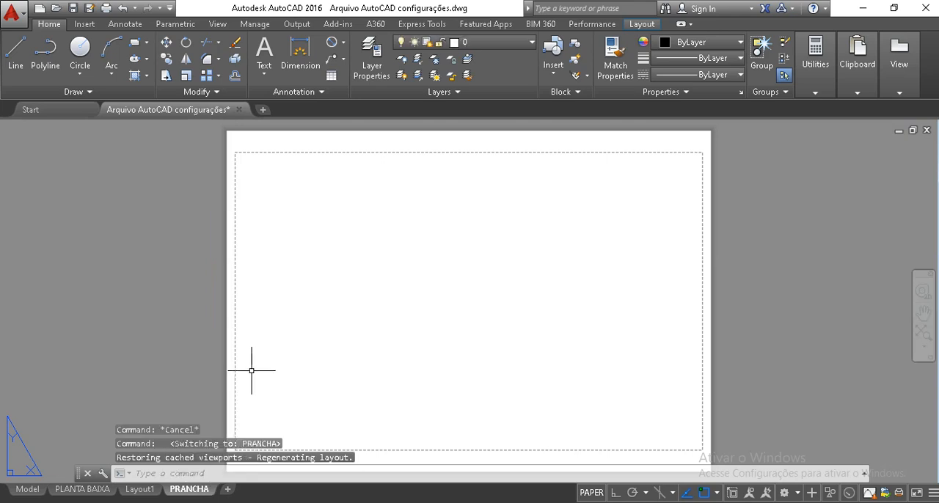
# Paste the copied reference images and vertical lines beside the A3 sheet in the PRANCHA layout
pyautogui.hotkey('ctrl', 'v')
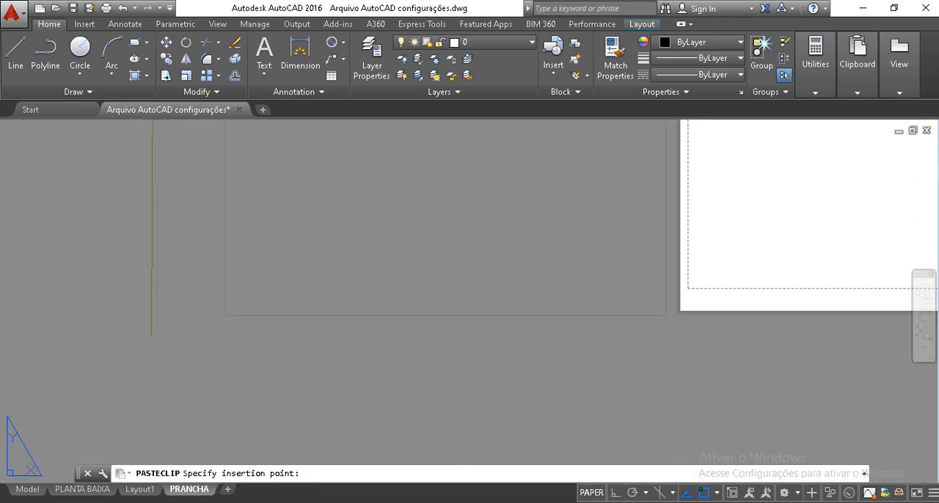
pyautogui.click(489, 311)
pyautogui.scroll(-3, 490, 311)
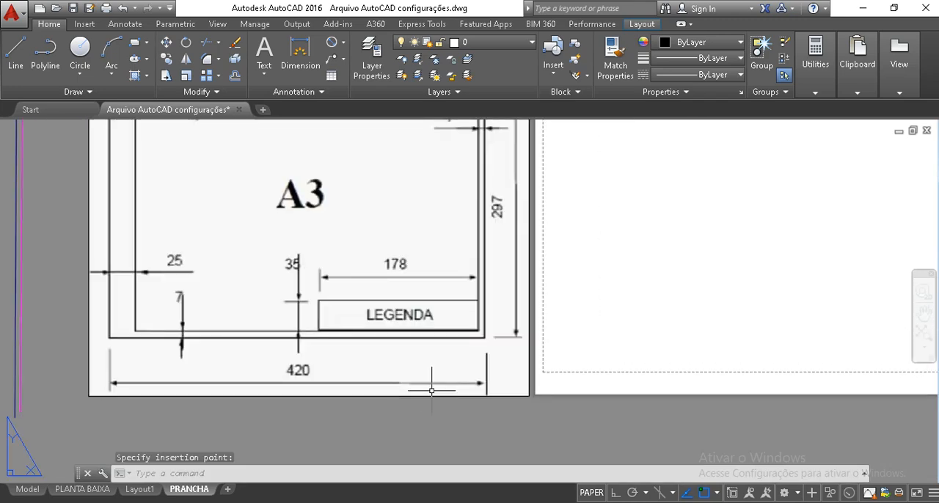
# Examine the margin and sheet dimensions in the A3 reference image and the cell dimensions in the title block reference image
pyautogui.scroll(1, 409, 314)
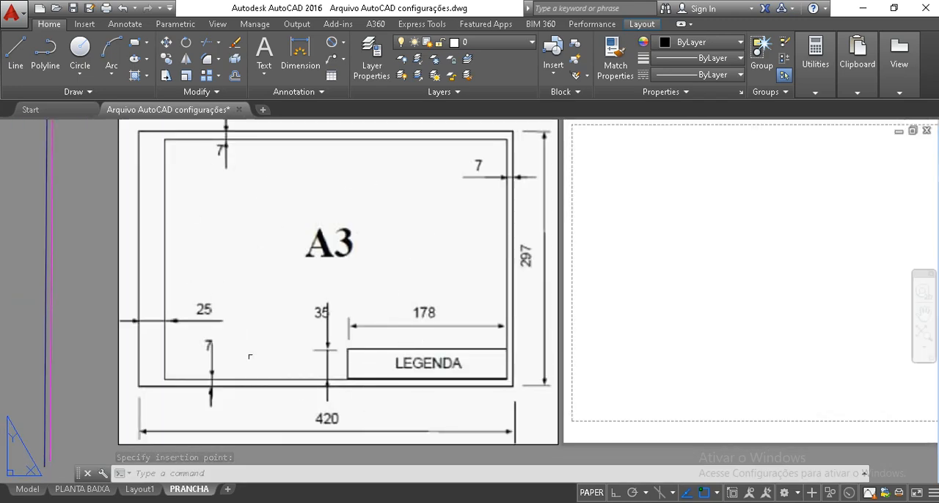
pyautogui.scroll(4, 389, 340)
pyautogui.moveTo(390, 339)
pyautogui.mouseDown(button='middle')
pyautogui.moveTo(393, 149)
pyautogui.moveTo(391, 186)
pyautogui.mouseUp(button='middle')
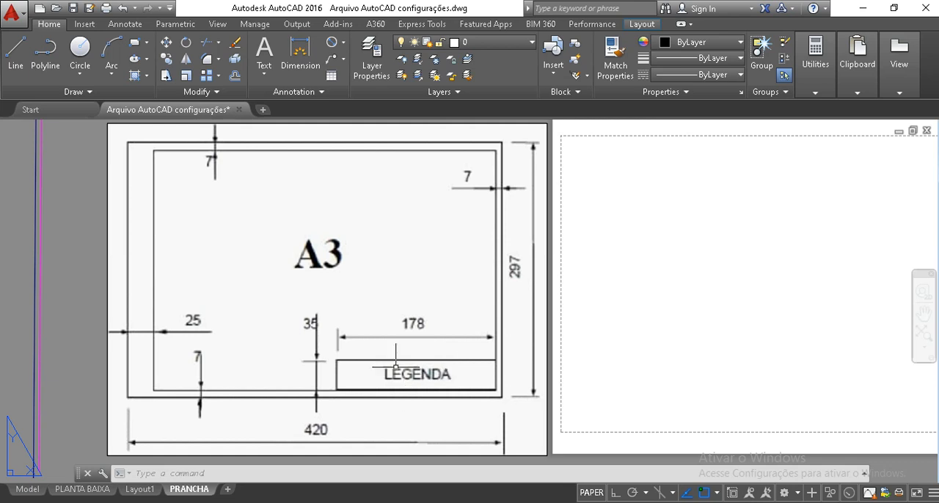
pyautogui.moveTo(427, 174); pyautogui.dragTo(416, 454, button='middle')
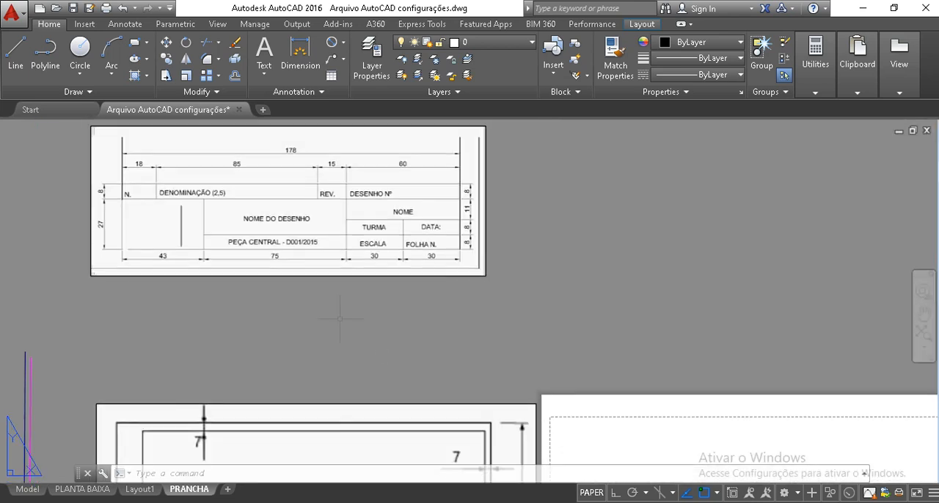
pyautogui.scroll(2, 249, 222)
pyautogui.moveTo(249, 222); pyautogui.dragTo(348, 311, button='middle')
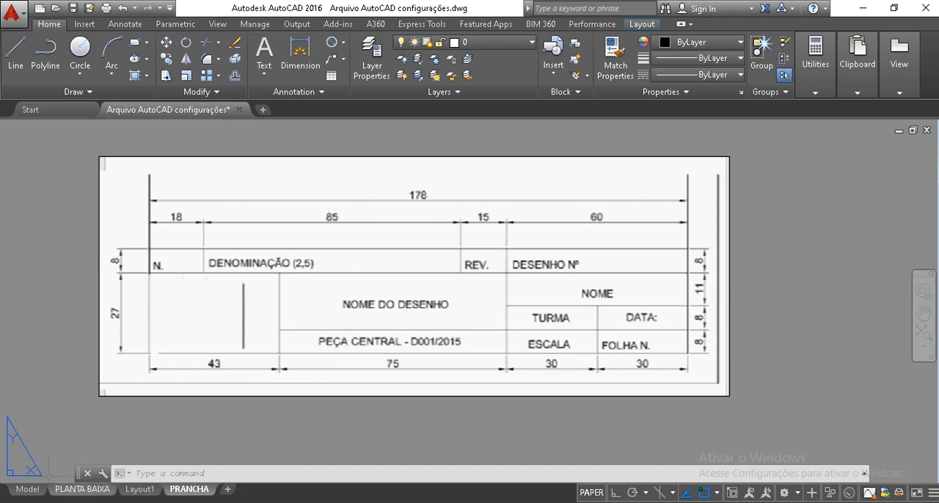
# Switch to the PLANTA BAIXA layout and examine the title block's drawing title, sheet number and scale fields
pyautogui.click(82, 489)
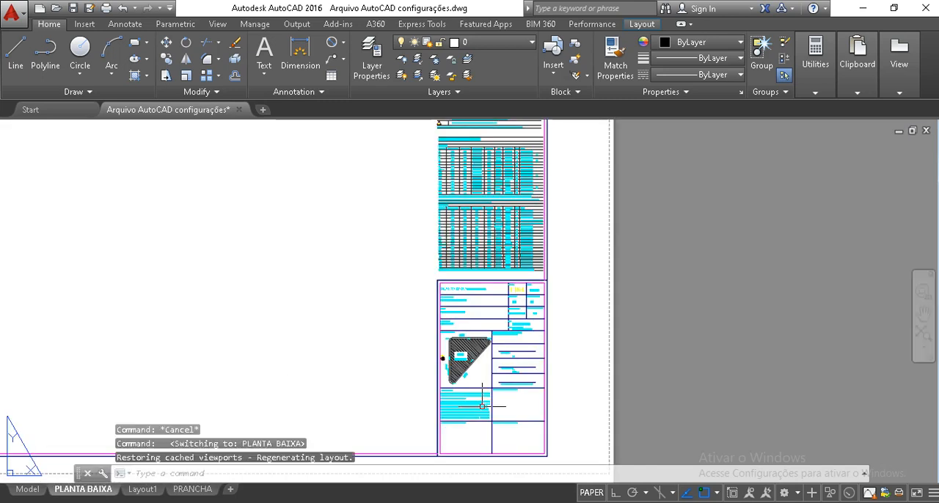
pyautogui.scroll(1, 482, 400)
pyautogui.scroll(-1, 477, 262)
pyautogui.scroll(-4, 477, 263)
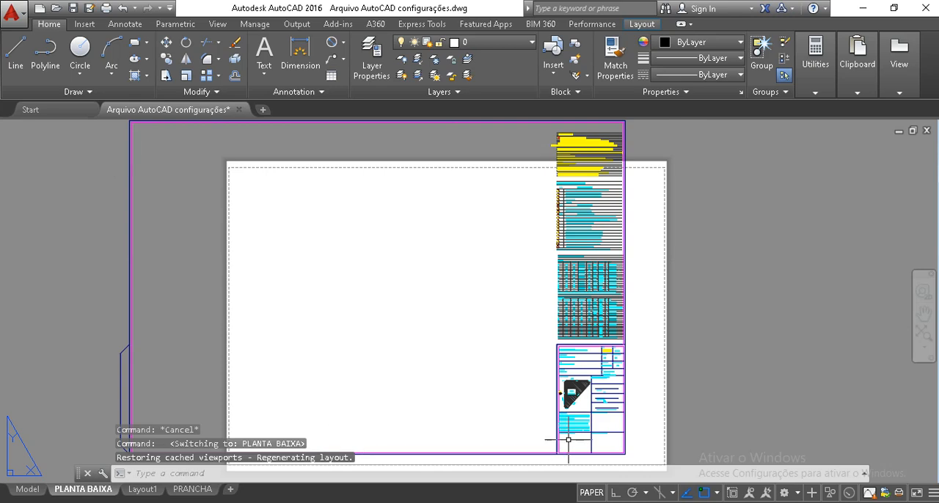
pyautogui.scroll(4, 614, 381)
pyautogui.moveTo(467, 243); pyautogui.dragTo(446, 210, button='middle')
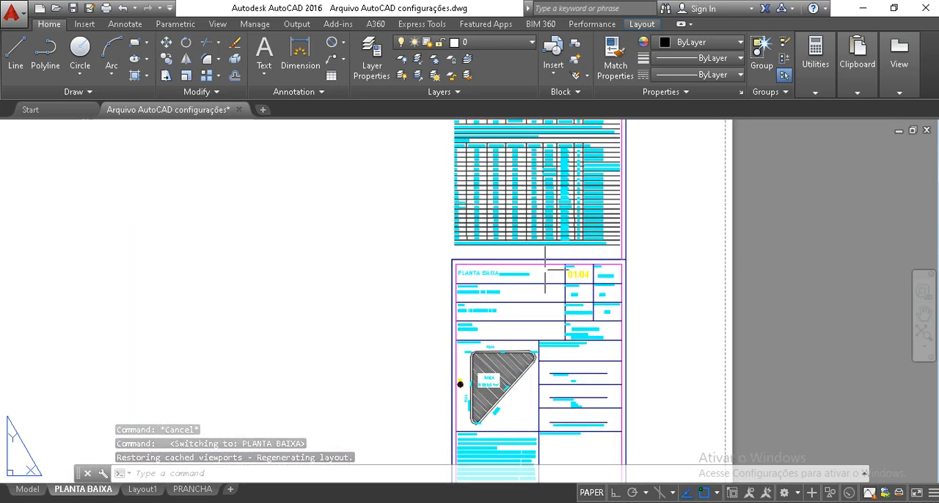
pyautogui.scroll(4, 543, 259)
pyautogui.moveTo(545, 291); pyautogui.dragTo(478, 245, button='middle')
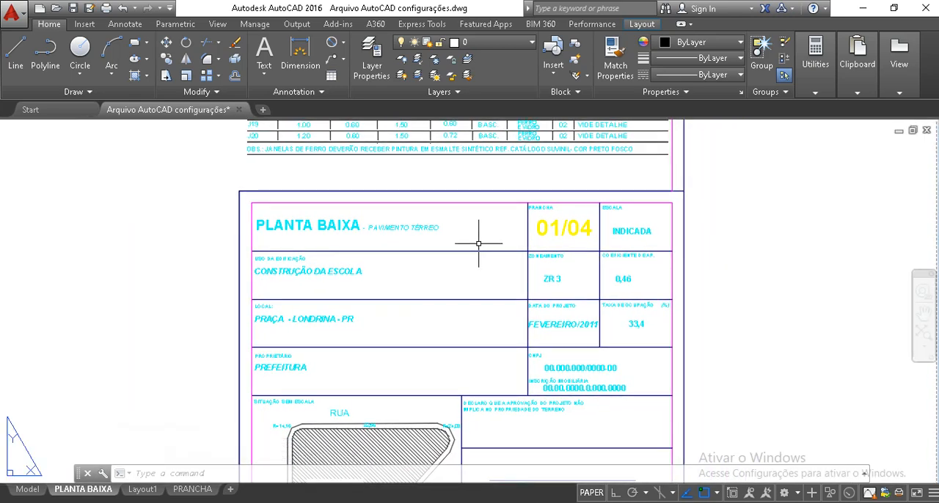
pyautogui.moveTo(547, 327); pyautogui.dragTo(548, 321, button='middle')
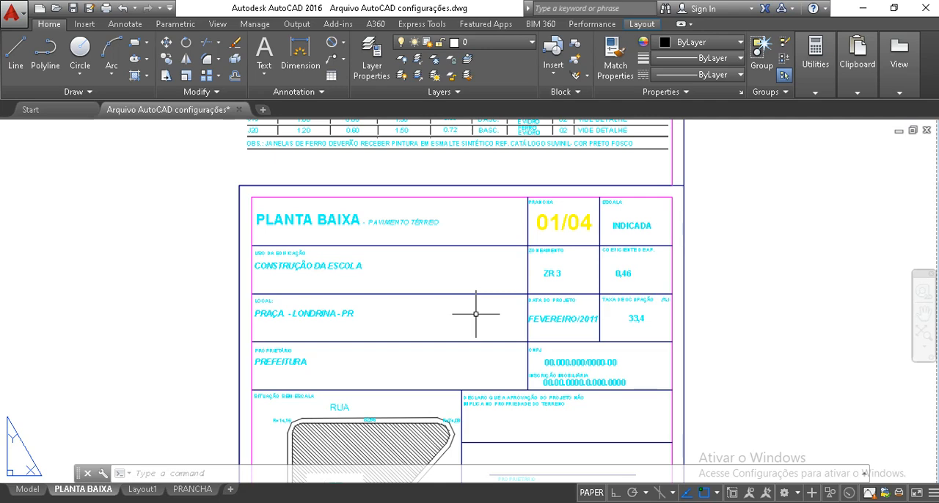
pyautogui.scroll(2, 485, 324)
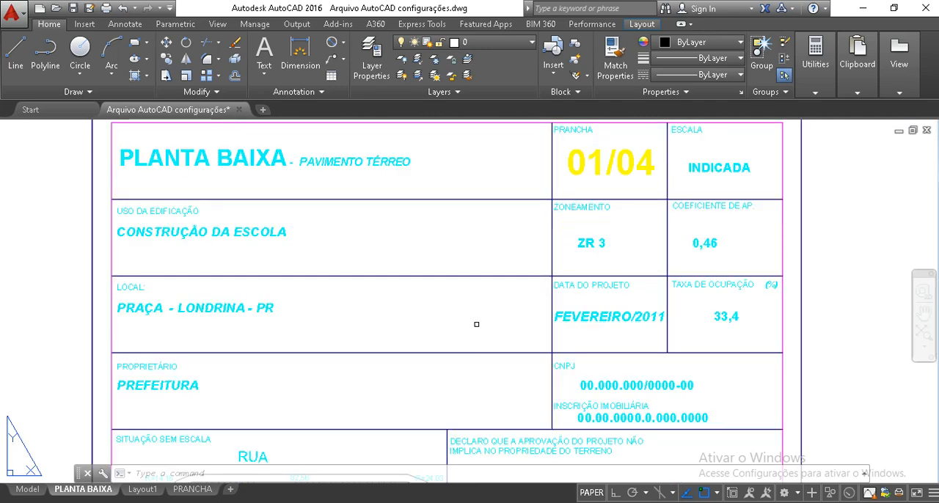
pyautogui.moveTo(431, 268); pyautogui.dragTo(431, 311, button='middle')
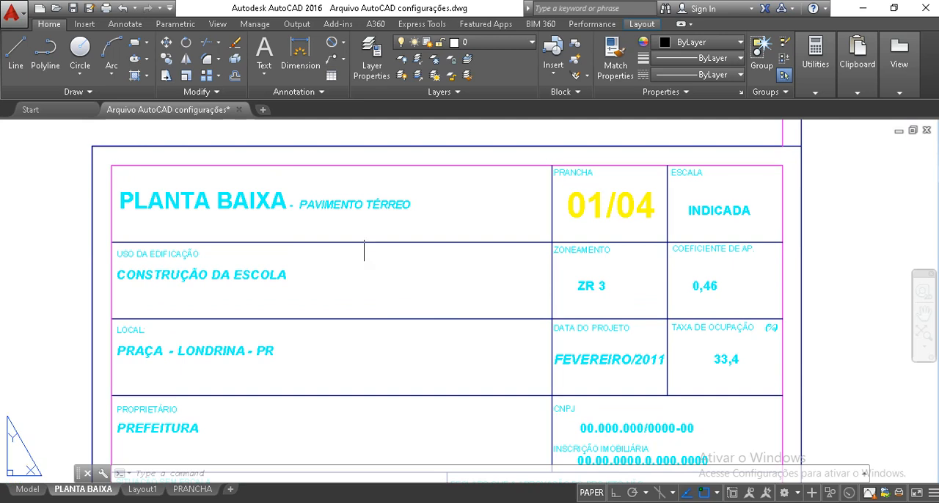
# Examine how the PLANTA BAIXA title block sits within the sheet border, along with its upper rows
pyautogui.scroll(-6, 397, 231)
pyautogui.moveTo(452, 272); pyautogui.dragTo(540, 215, button='middle')
pyautogui.scroll(-2, 478, 214)
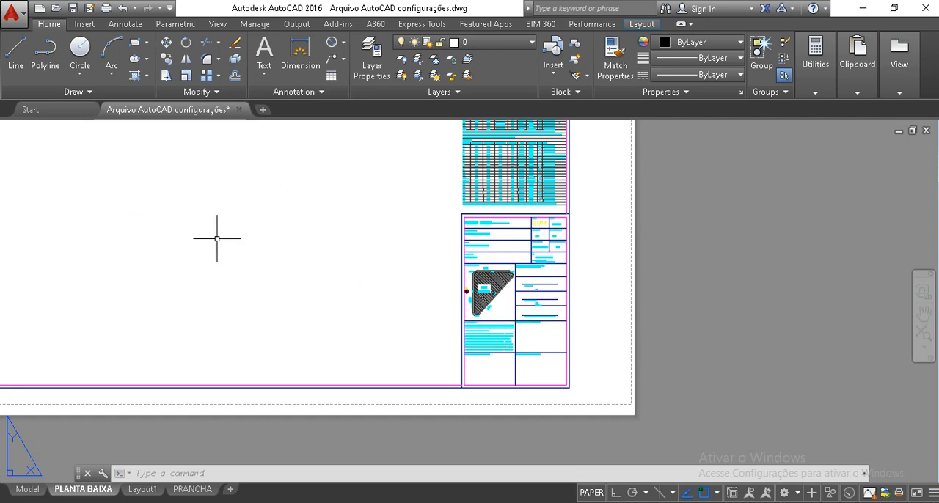
pyautogui.scroll(4, 479, 215)
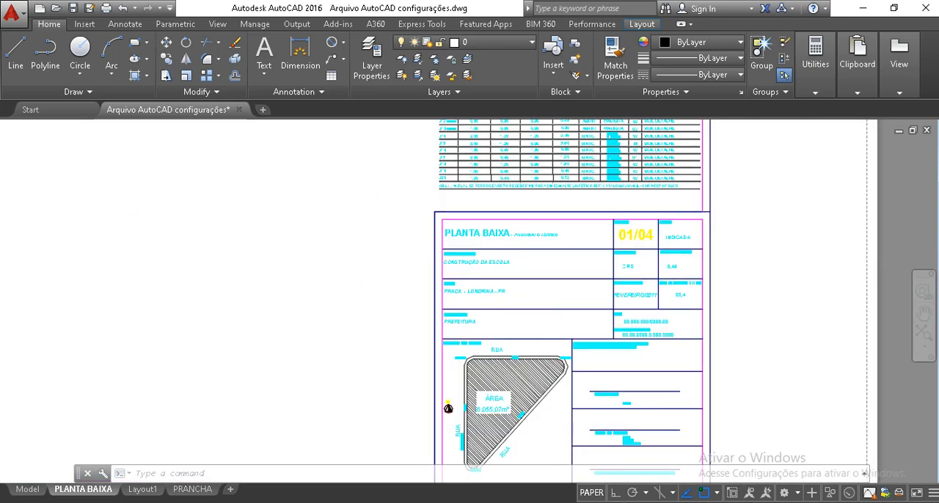
pyautogui.scroll(2, 515, 196)
pyautogui.moveTo(515, 196); pyautogui.dragTo(485, 171, button='middle')
pyautogui.moveTo(655, 280); pyautogui.dragTo(508, 250, button='middle')
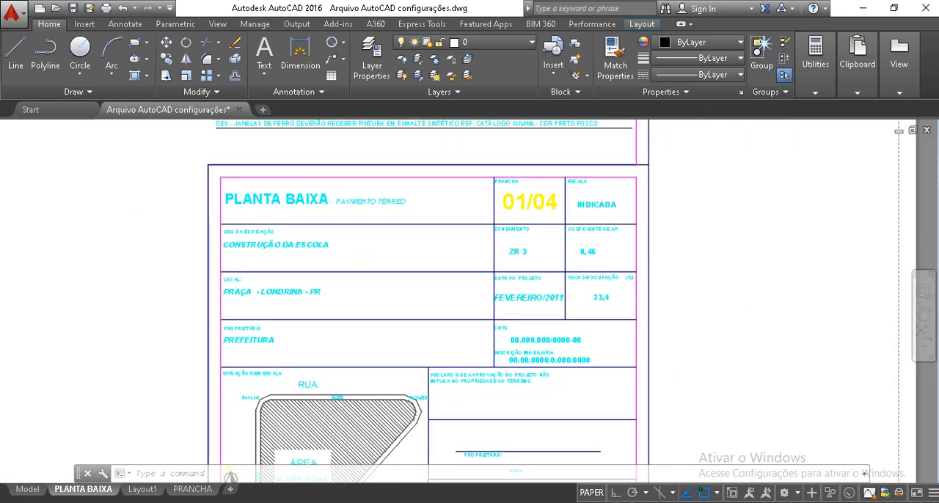
pyautogui.scroll(2, 499, 242)
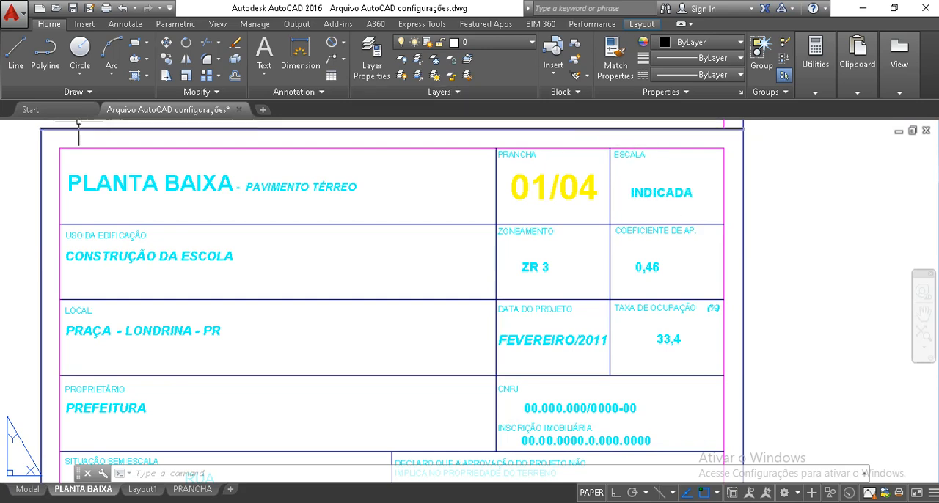
pyautogui.scroll(-6, 187, 190)
pyautogui.moveTo(240, 217); pyautogui.dragTo(294, 220, button='middle')
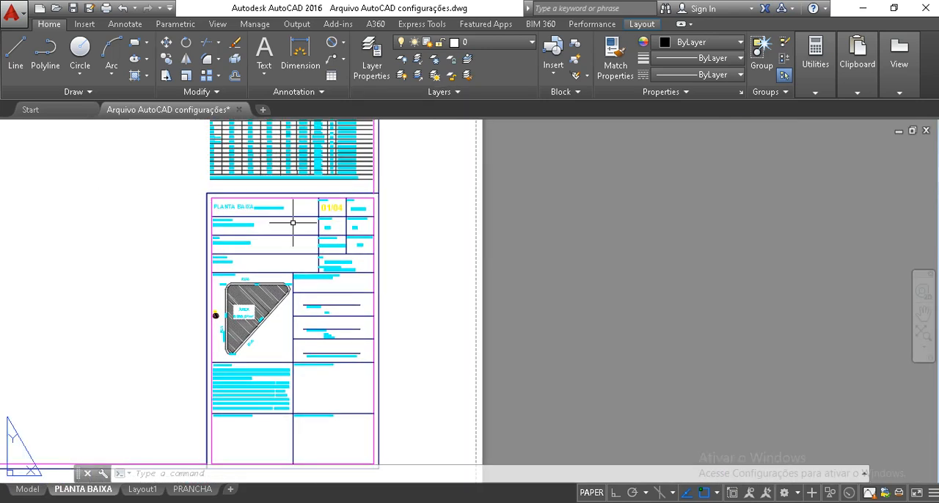
pyautogui.moveTo(16, 222); pyautogui.dragTo(282, 214, button='middle')
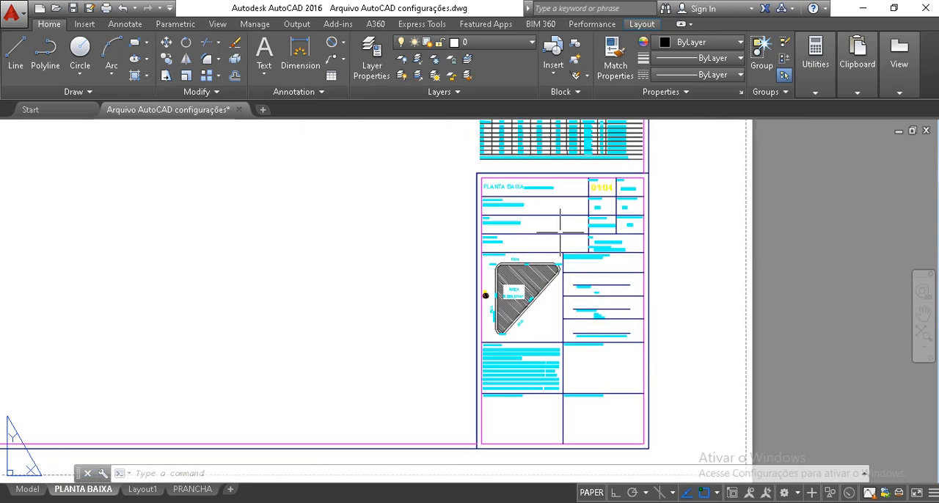
# Examine the title block's building use, location, zoning, project date, owner and CNPJ fields
pyautogui.scroll(4, 635, 204)
pyautogui.moveTo(570, 176); pyautogui.dragTo(621, 210, button='middle')
pyautogui.scroll(4, 586, 247)
pyautogui.scroll(-2, 604, 213)
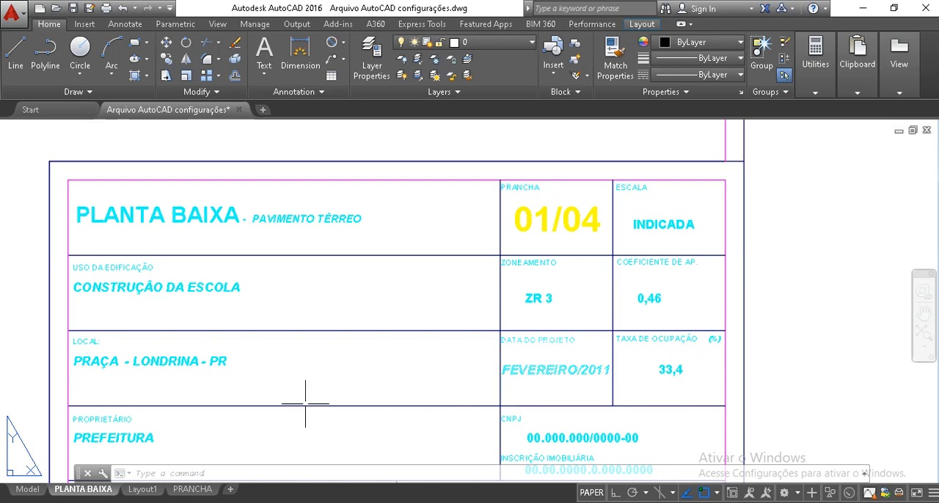
pyautogui.moveTo(115, 378); pyautogui.dragTo(114, 297, button='middle')
pyautogui.moveTo(151, 346); pyautogui.dragTo(159, 171, button='middle')
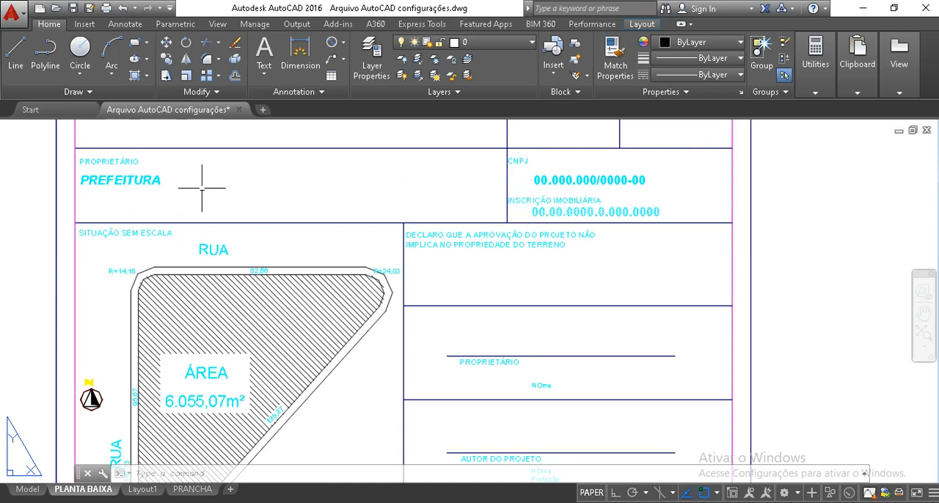
# Examine the unscaled situation plan in the title block, including its street labels, site area, dimensions and north symbol
pyautogui.moveTo(318, 267); pyautogui.dragTo(376, 234, button='middle')
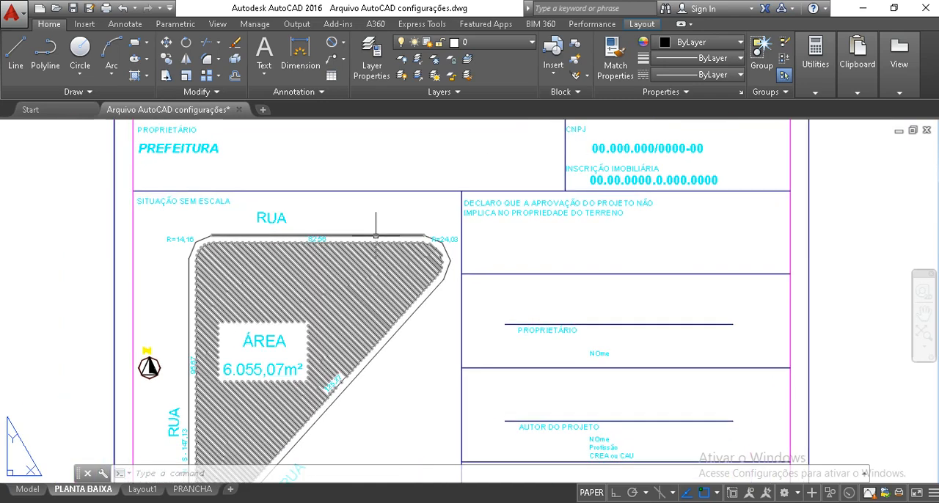
pyautogui.scroll(-3, 375, 234)
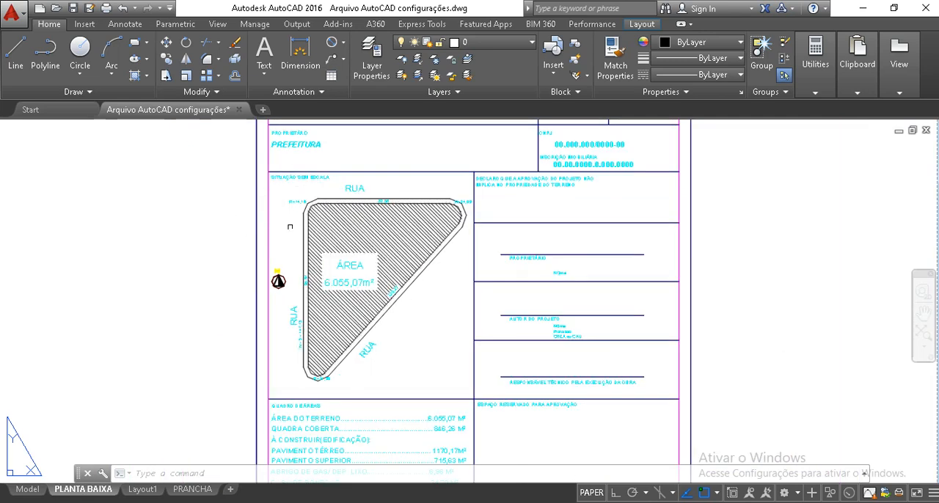
pyautogui.scroll(2, 290, 224)
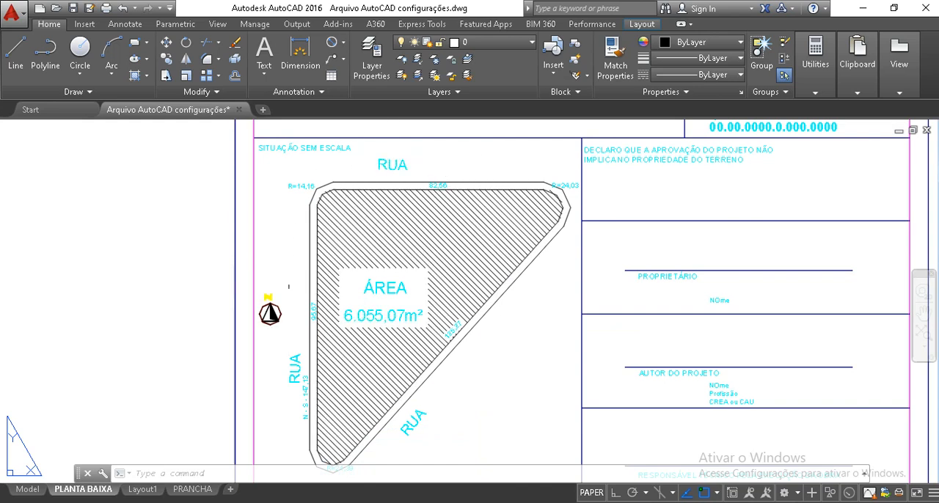
pyautogui.scroll(2, 322, 393)
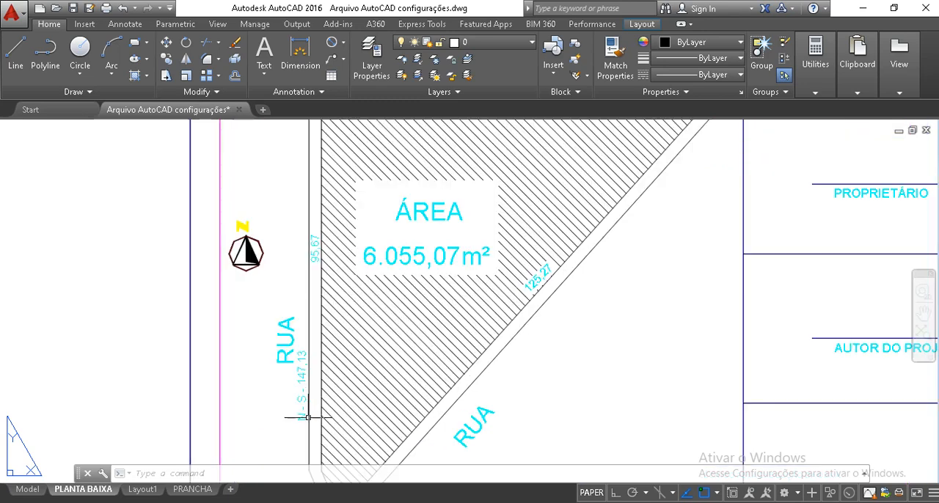
pyautogui.scroll(-2, 308, 402)
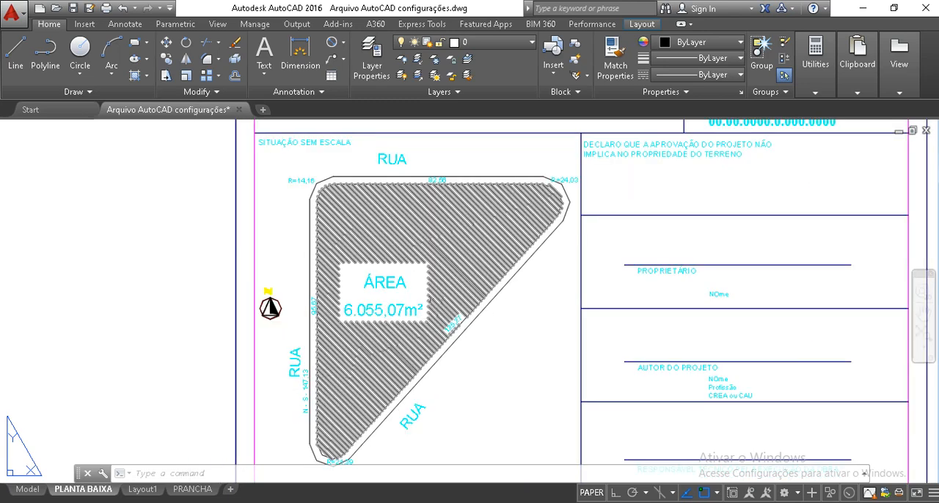
pyautogui.moveTo(562, 203); pyautogui.dragTo(474, 191, button='middle')
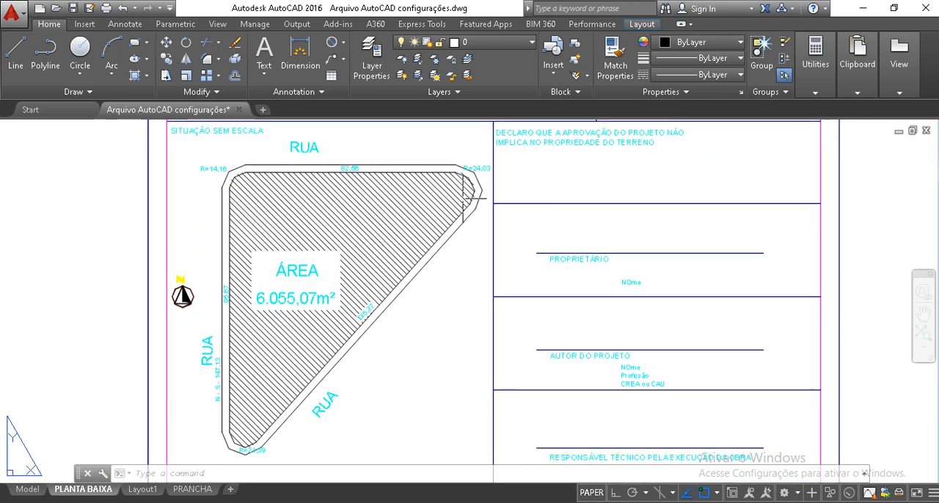
# Examine the approval declaration and the signature fields for the owner, project author and technical manager of the works
pyautogui.moveTo(522, 270)
pyautogui.mouseDown(button='middle')
pyautogui.moveTo(455, 201)
pyautogui.moveTo(426, 200)
pyautogui.mouseUp(button='middle')
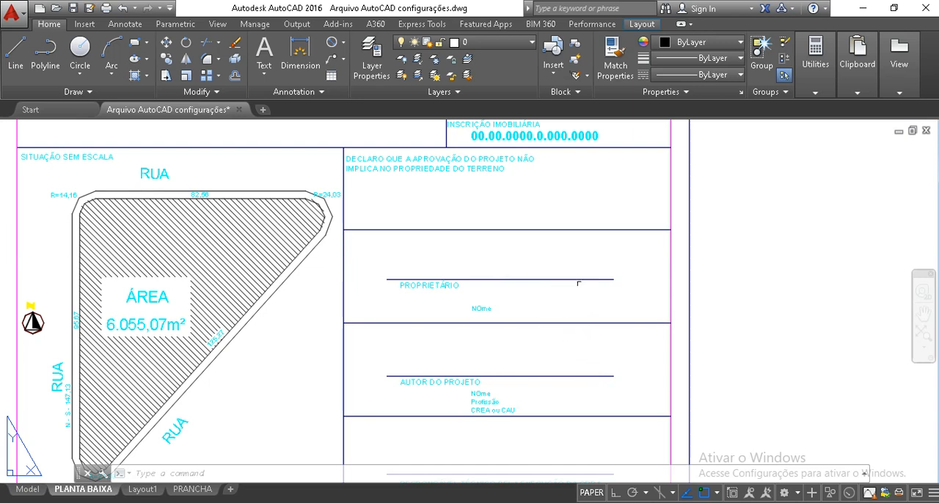
pyautogui.moveTo(476, 397)
pyautogui.mouseDown(button='middle')
pyautogui.moveTo(476, 328)
pyautogui.moveTo(513, 224)
pyautogui.mouseUp(button='middle')
pyautogui.scroll(4, 497, 230)
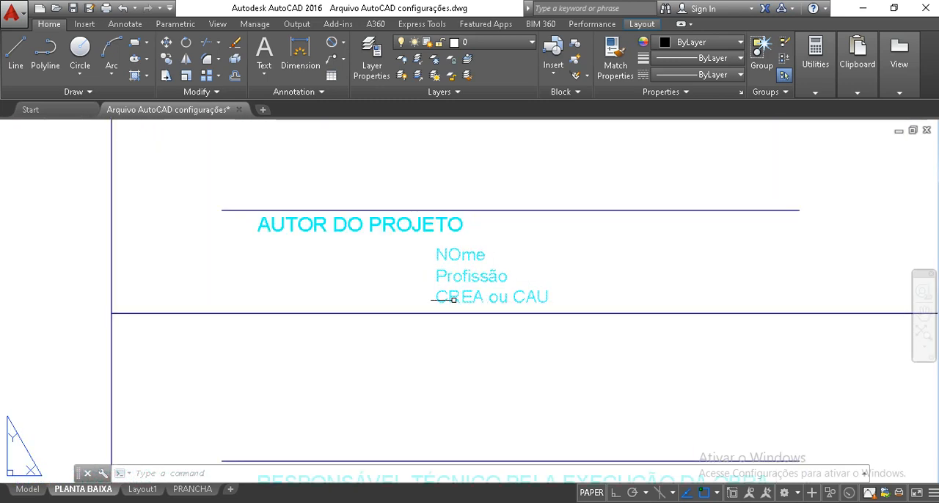
pyautogui.moveTo(448, 298)
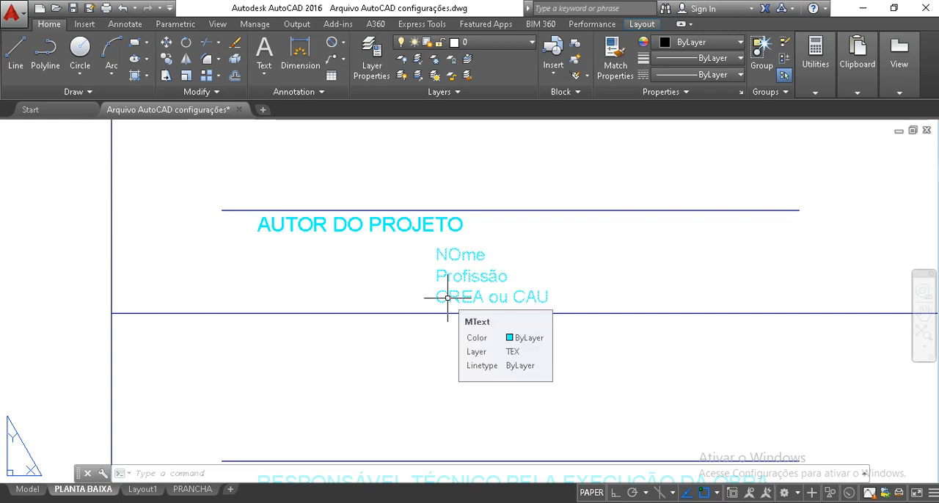
pyautogui.scroll(-2, 448, 303)
pyautogui.moveTo(448, 304); pyautogui.dragTo(440, 339, button='middle')
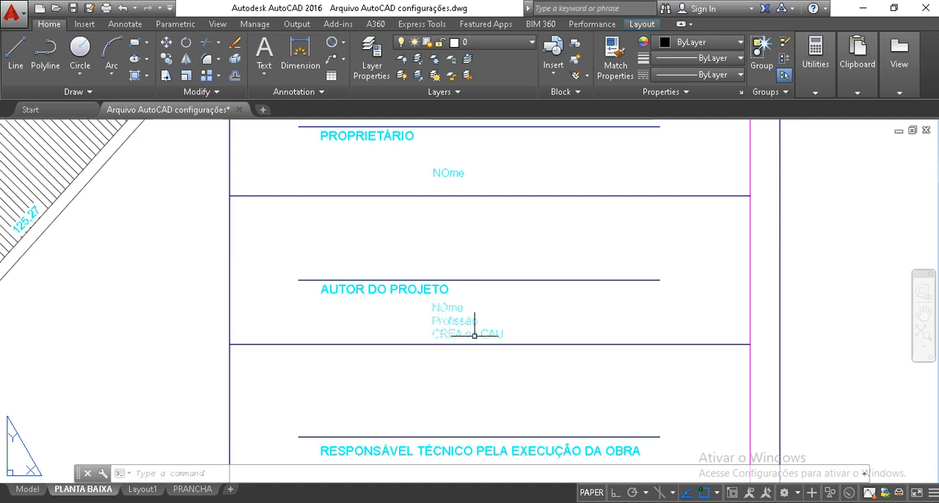
pyautogui.moveTo(482, 413); pyautogui.dragTo(500, 282, button='middle')
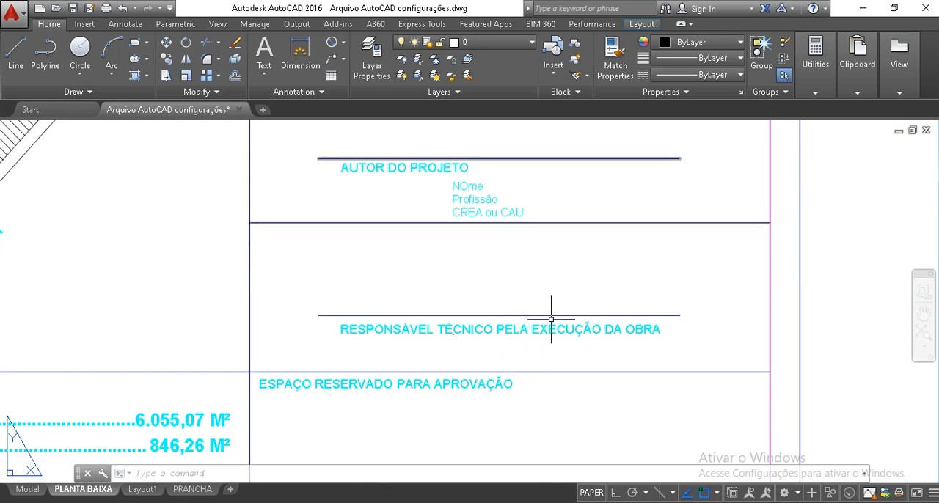
pyautogui.scroll(-2, 548, 301)
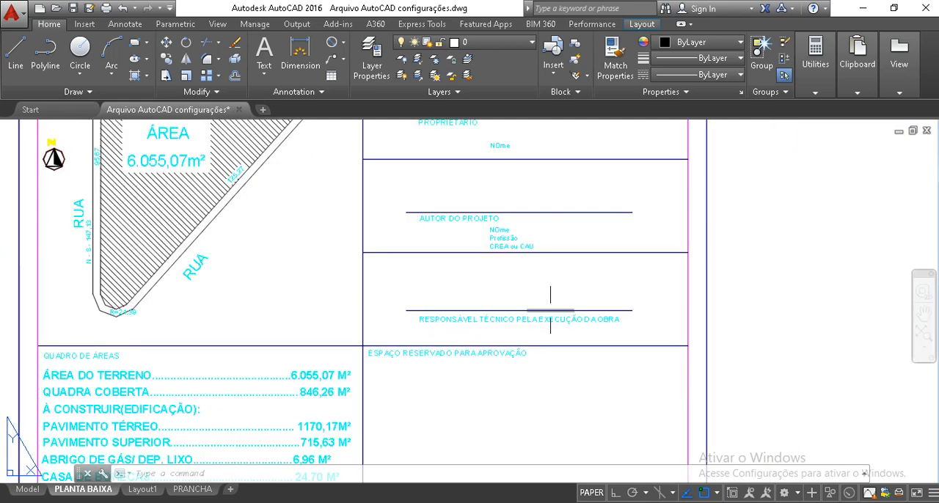
# Examine the table of areas and the spaces reserved for approval in the lower part of the title block
pyautogui.moveTo(422, 336)
pyautogui.mouseDown(button='middle')
pyautogui.moveTo(554, 273)
pyautogui.moveTo(602, 231)
pyautogui.mouseUp(button='middle')
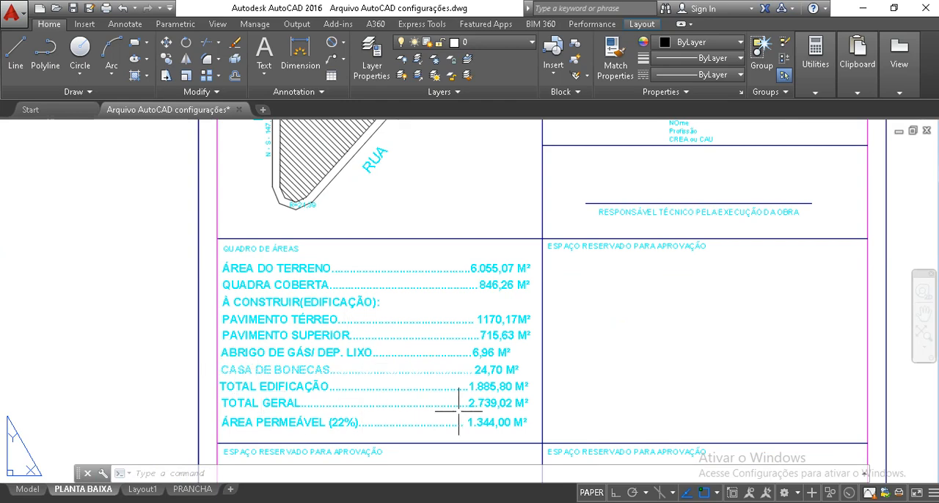
pyautogui.moveTo(568, 383); pyautogui.dragTo(381, 292, button='middle')
pyautogui.scroll(-2, 421, 301)
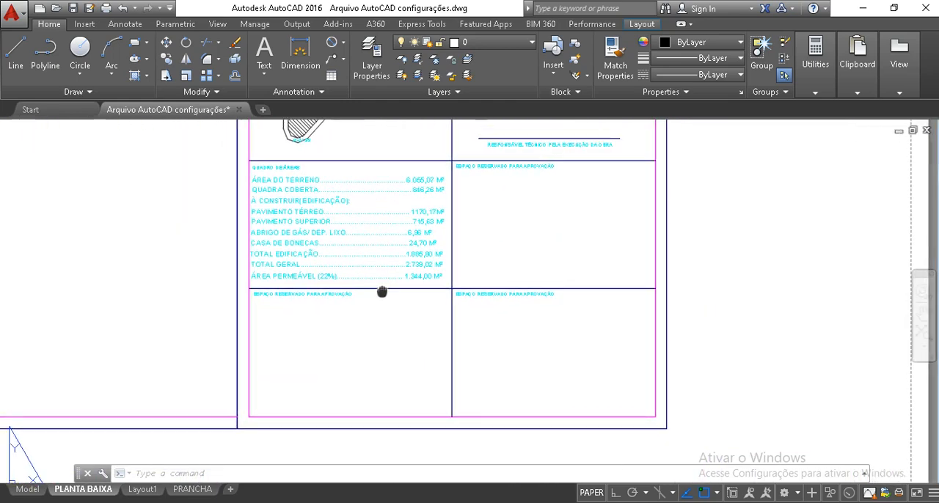
# Examine up close the individual entries in the table of areas and the three blank approval spaces of the PLANTA BAIXA title block
pyautogui.scroll(2, 383, 291)
pyautogui.scroll(-2, 394, 295)
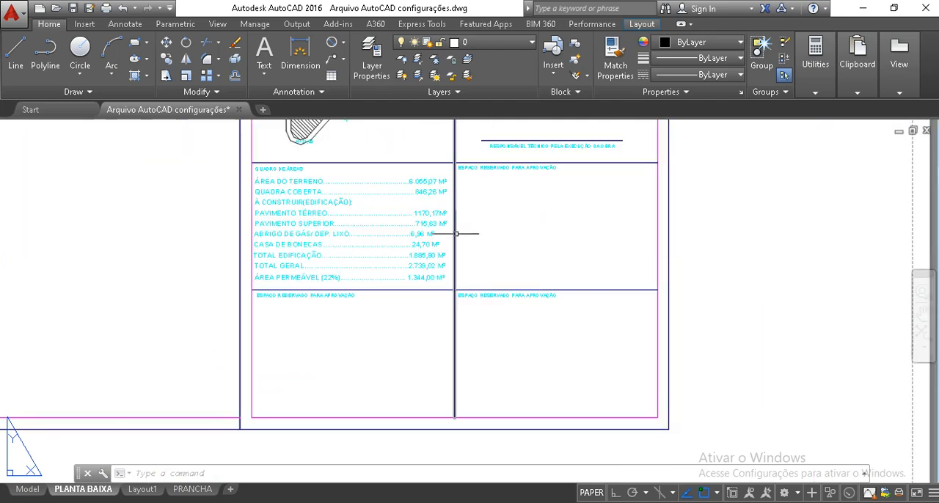
pyautogui.scroll(2, 489, 184)
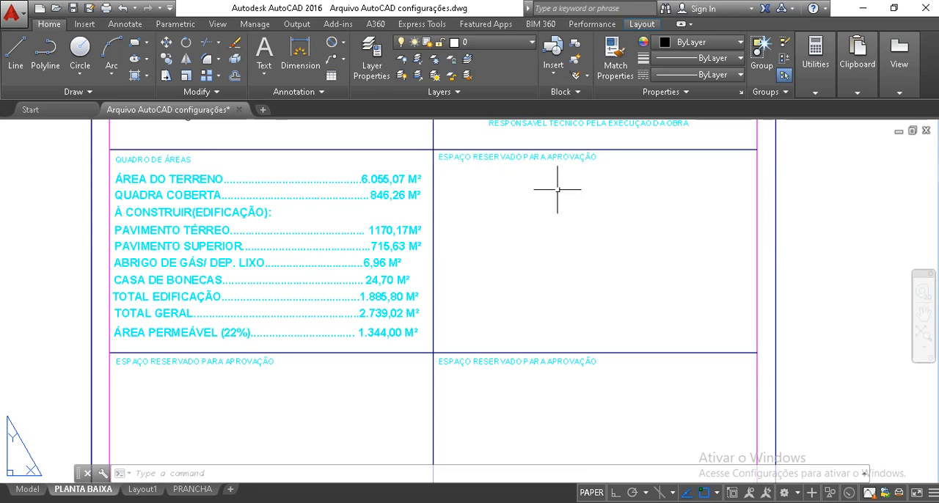
pyautogui.moveTo(546, 370); pyautogui.dragTo(559, 355, button='middle')
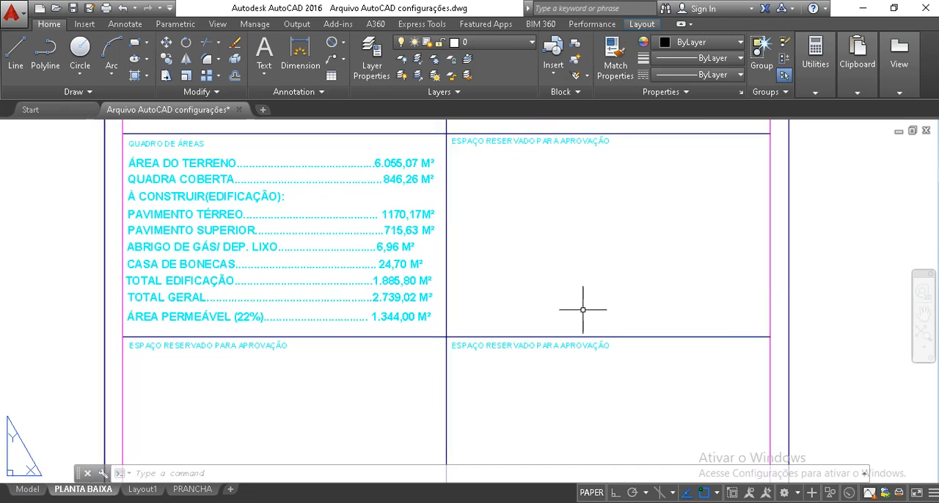
pyautogui.moveTo(313, 413); pyautogui.dragTo(300, 280, button='middle')
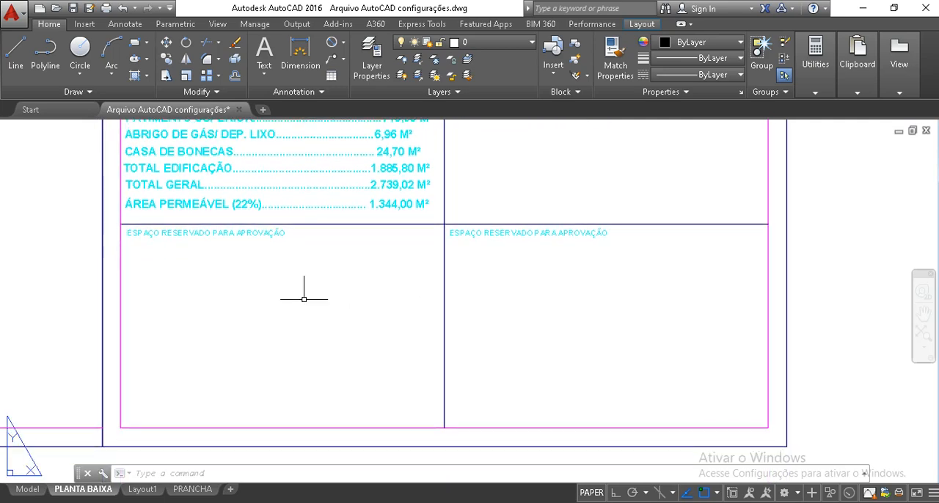
pyautogui.scroll(-6, 532, 345)
pyautogui.moveTo(188, 256); pyautogui.dragTo(313, 278, button='middle')
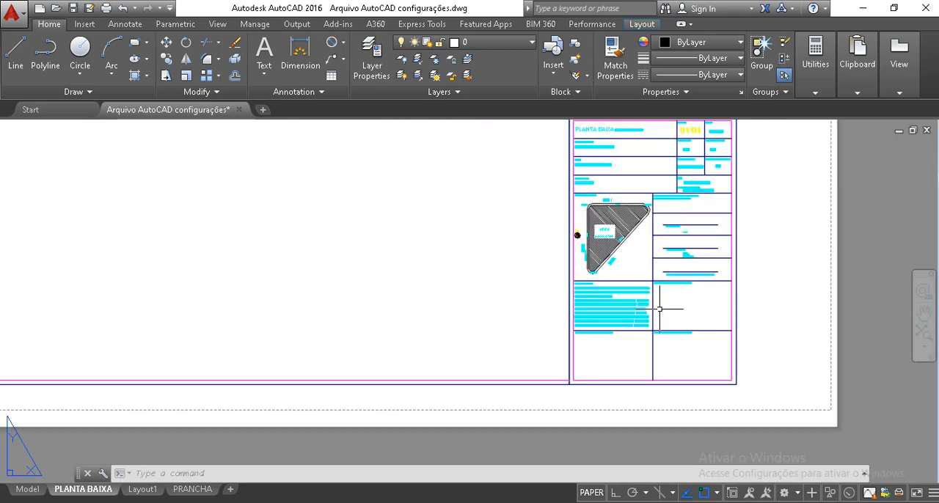
pyautogui.moveTo(638, 303); pyautogui.dragTo(475, 355, button='middle')
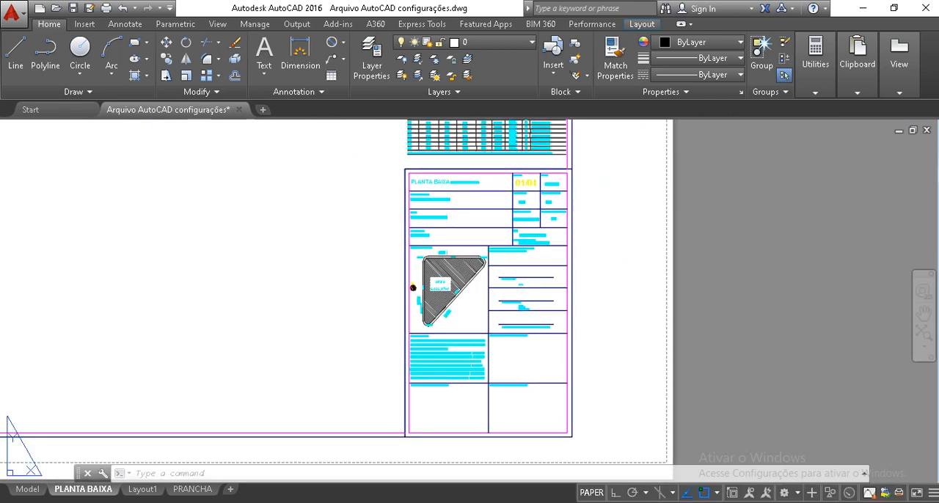
# Return to the PRANCHA layout and frame the A3 reference image together with the blank sheet beside it
pyautogui.click(182, 490)
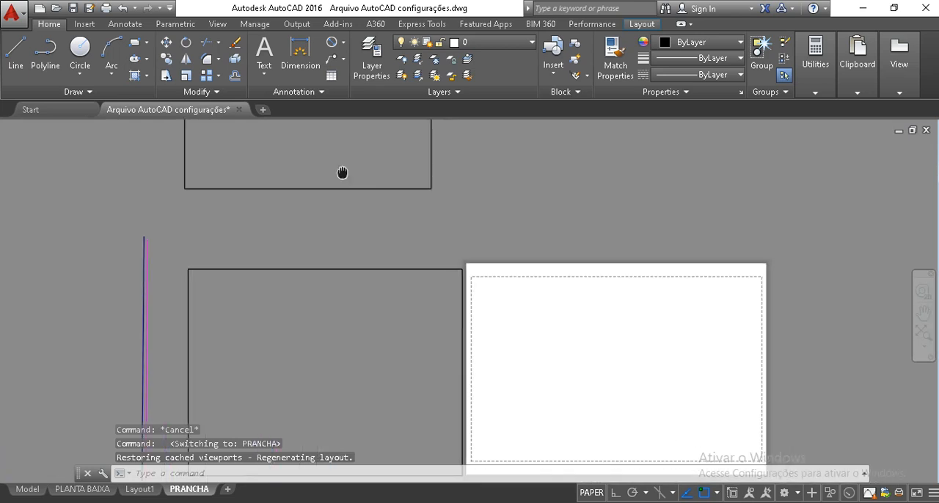
pyautogui.moveTo(342, 173); pyautogui.dragTo(323, 157, button='middle')
pyautogui.moveTo(488, 366); pyautogui.dragTo(447, 315, button='middle')
pyautogui.scroll(2, 315, 280)
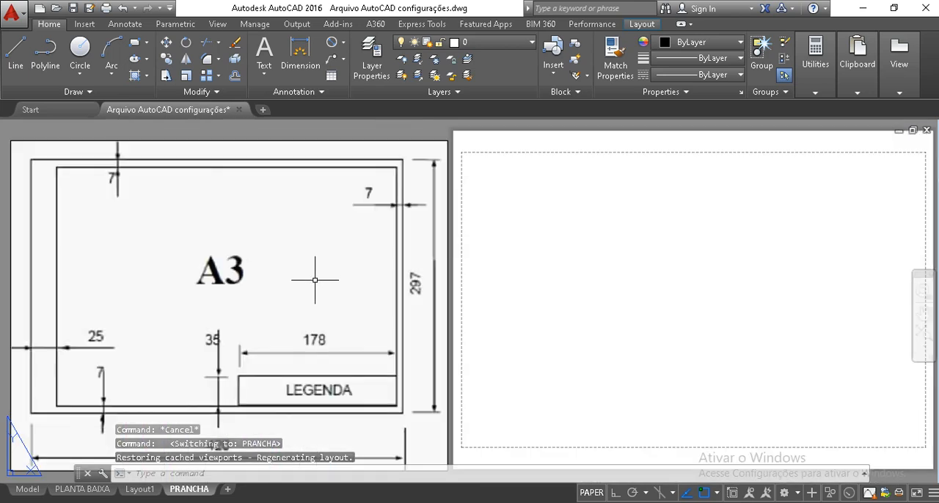
pyautogui.scroll(-2, 315, 280)
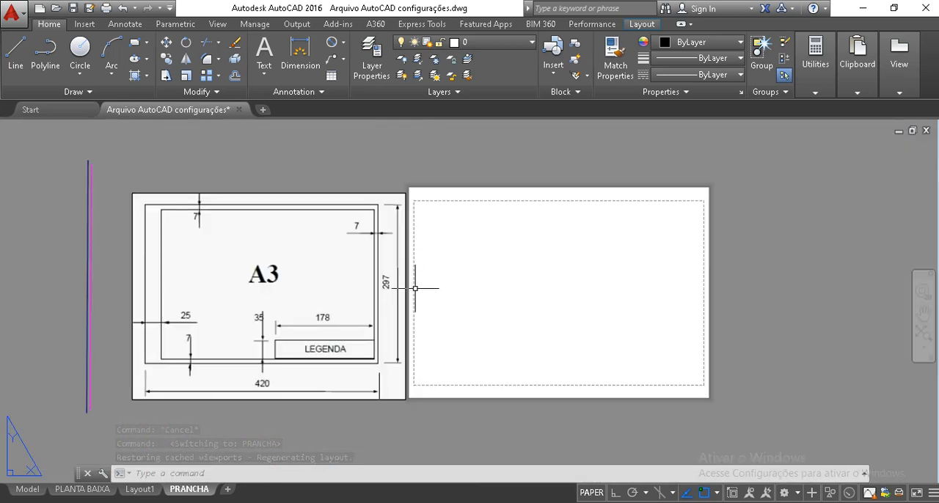
pyautogui.write('z')
pyautogui.press('Return')
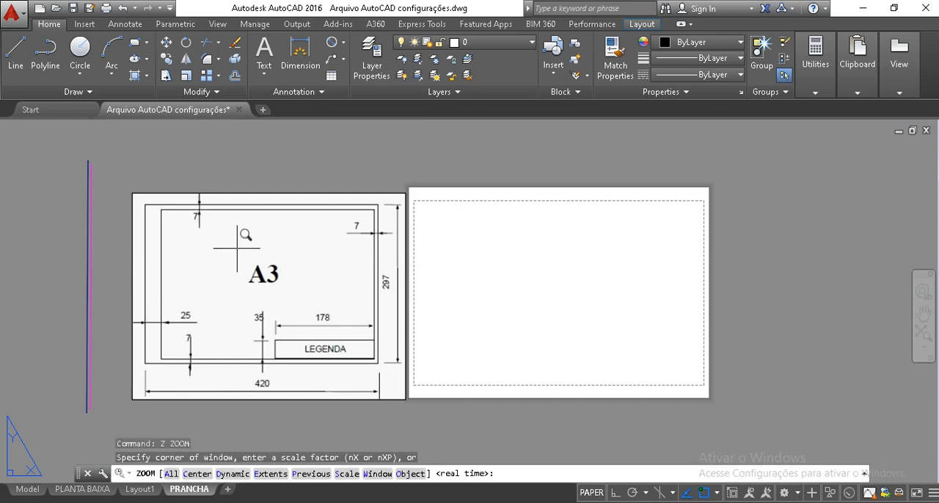
pyautogui.click(130, 176)
pyautogui.click(720, 428)
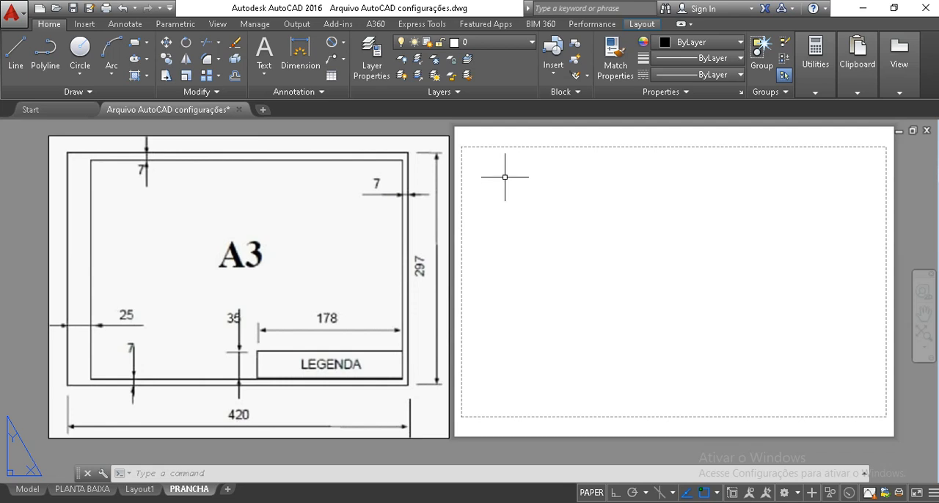
pyautogui.click(493, 46)
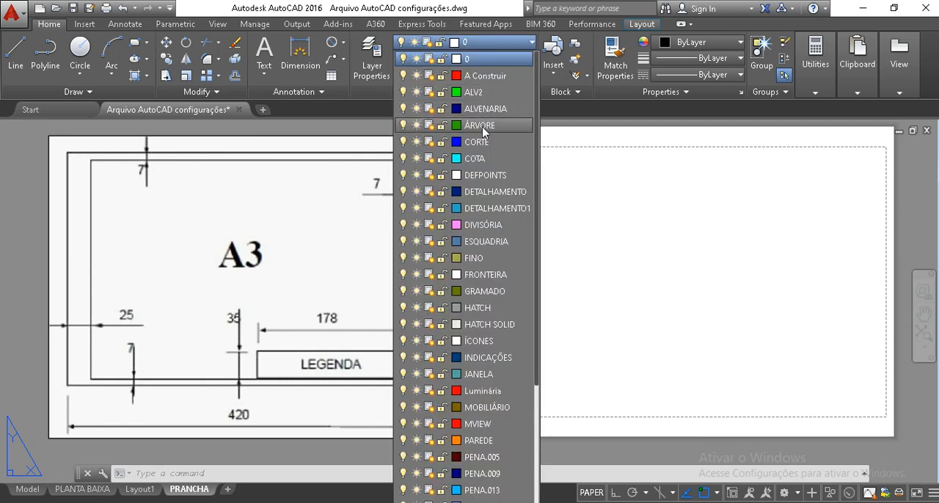
pyautogui.click(681, 269)
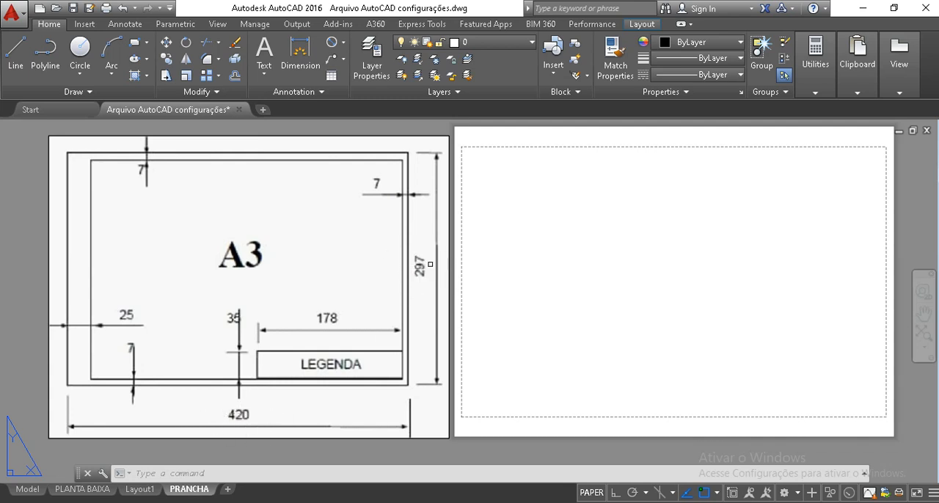
# Draw a 420 by 297 rectangle from lines with Ortho on, starting near the blank sheet's upper-left corner
pyautogui.write('l')
pyautogui.press('Return')
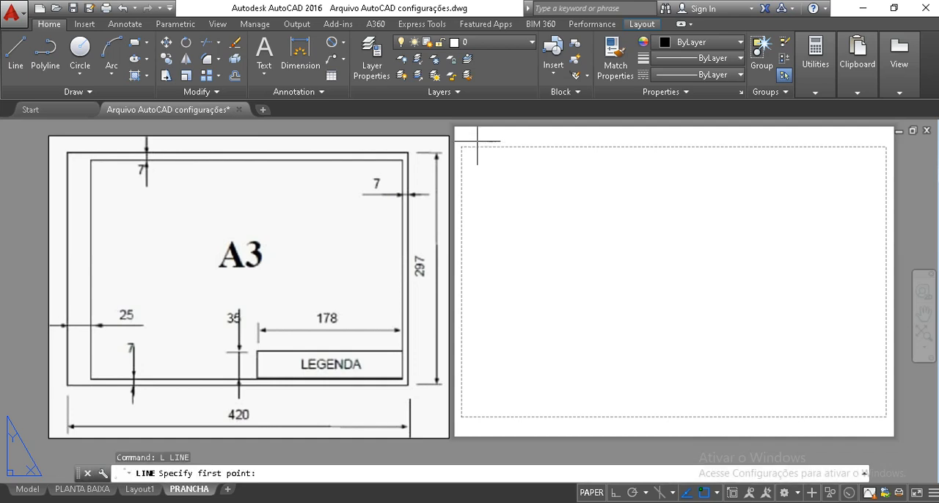
pyautogui.click(463, 136)
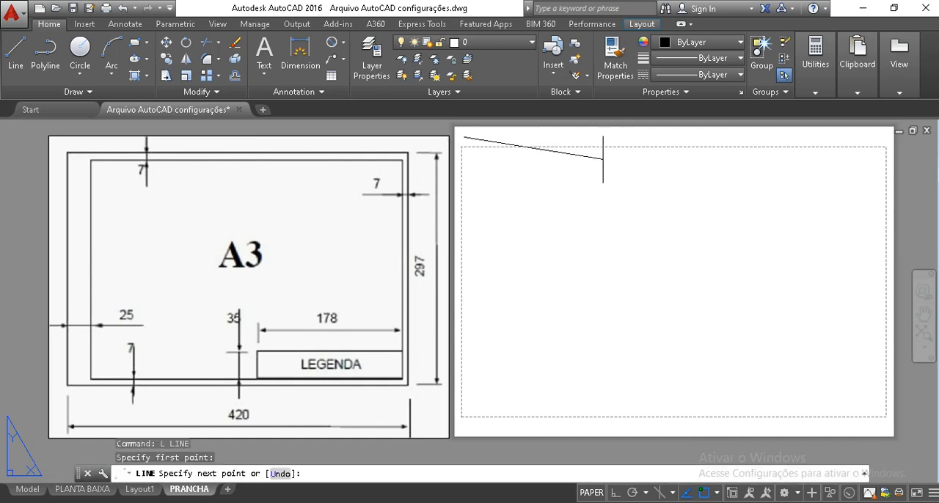
pyautogui.press('F8')
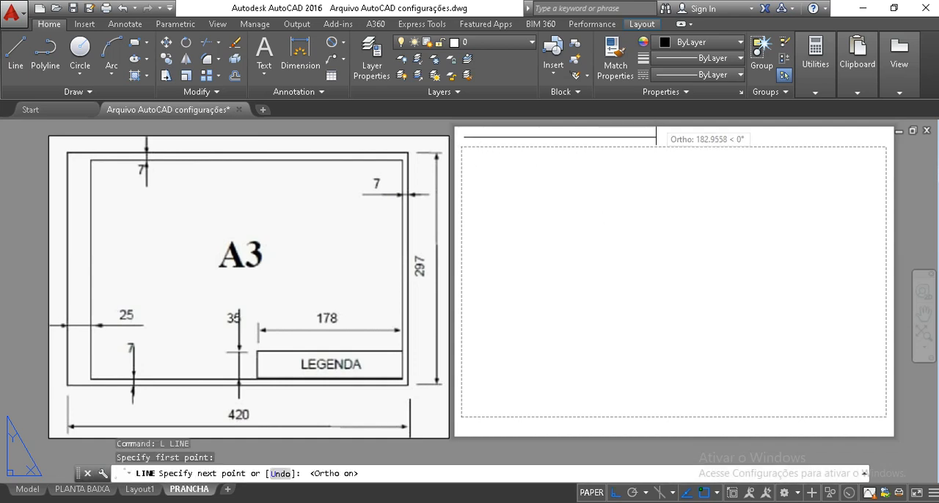
pyautogui.write('420')
pyautogui.press('Return')
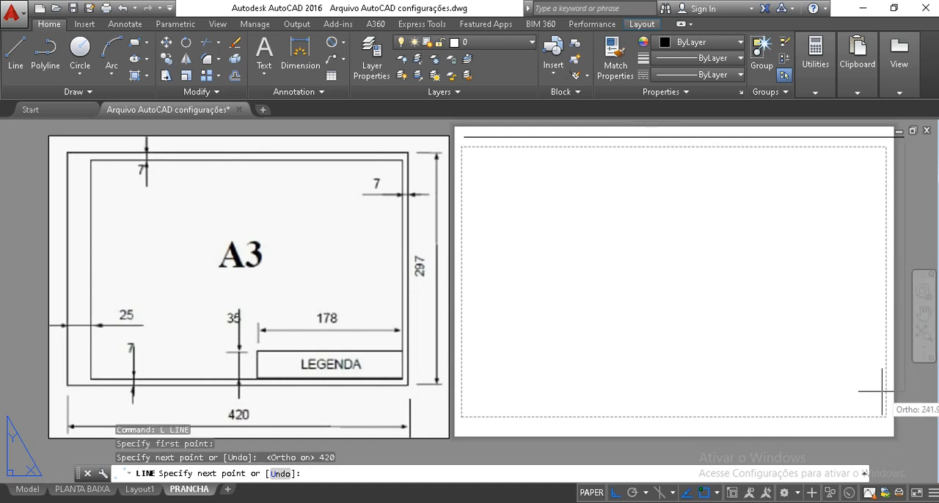
pyautogui.write('297')
pyautogui.press('Return')
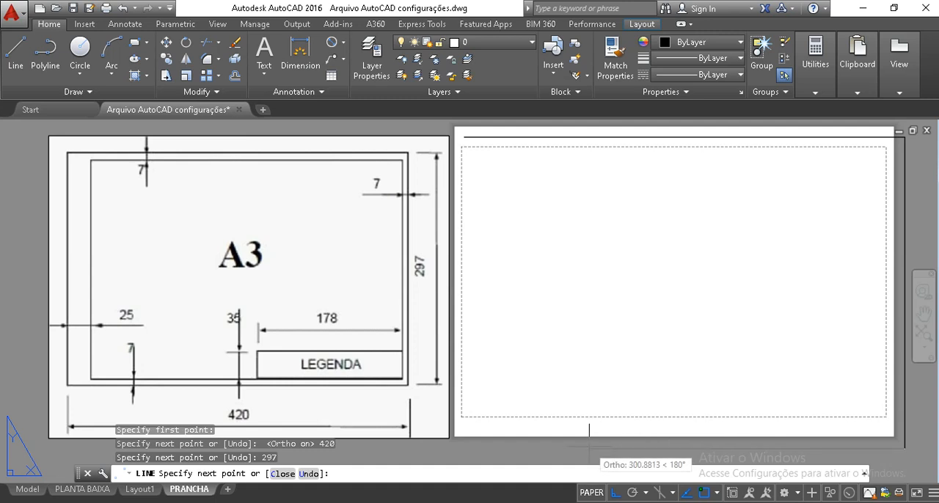
pyautogui.write('420')
pyautogui.press('Return')
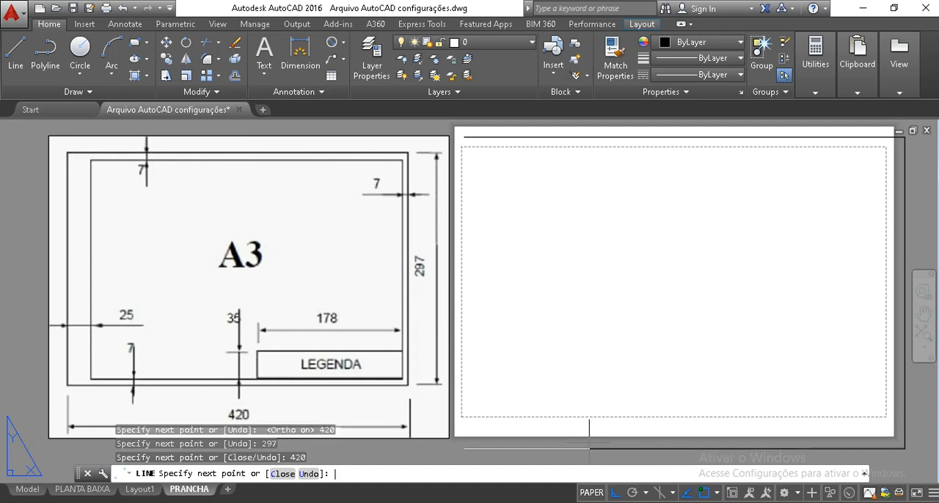
pyautogui.click(463, 136)
pyautogui.press('Return')
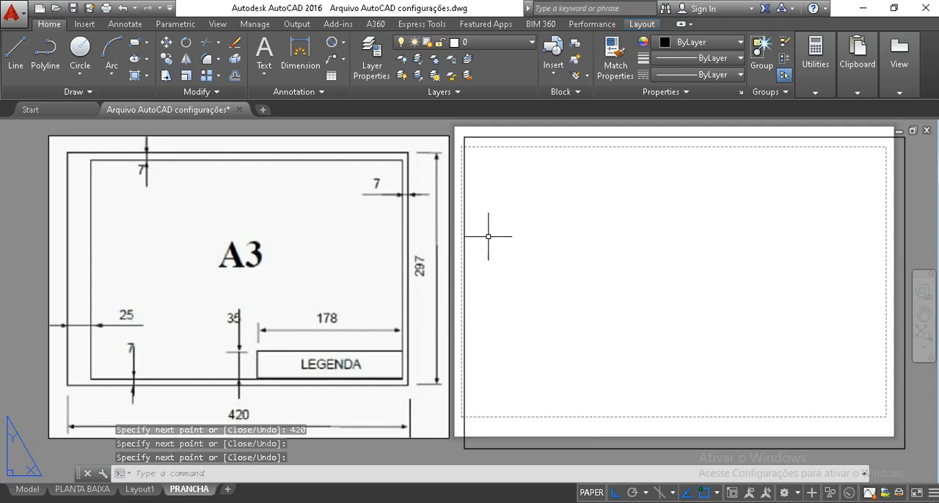
# Offset the top, right and bottom edges of the sheet rectangle inward by 7
pyautogui.moveTo(530, 261); pyautogui.dragTo(490, 267, button='middle')
pyautogui.write('o')
pyautogui.press('Return')
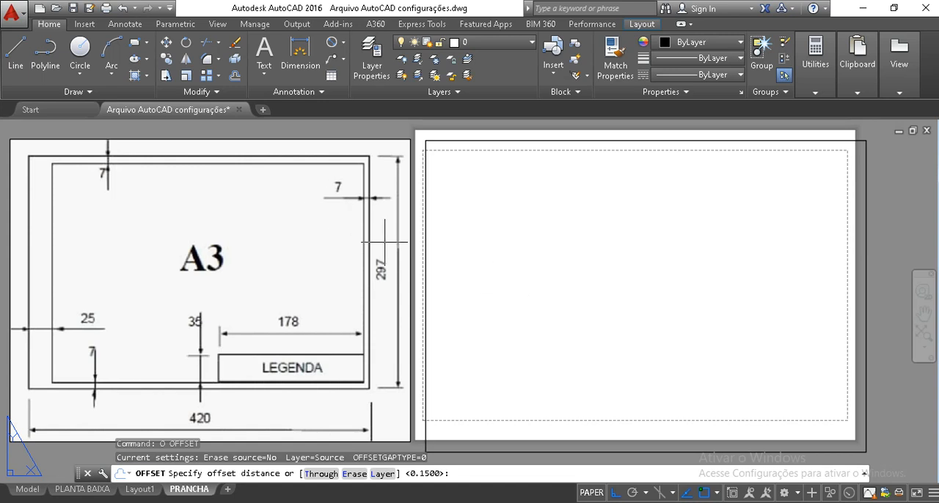
pyautogui.press('Return')
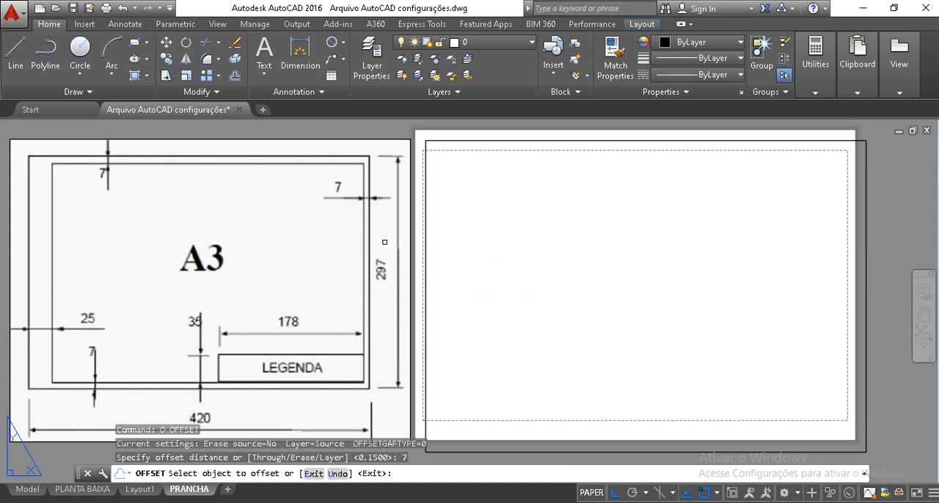
pyautogui.click(505, 138)
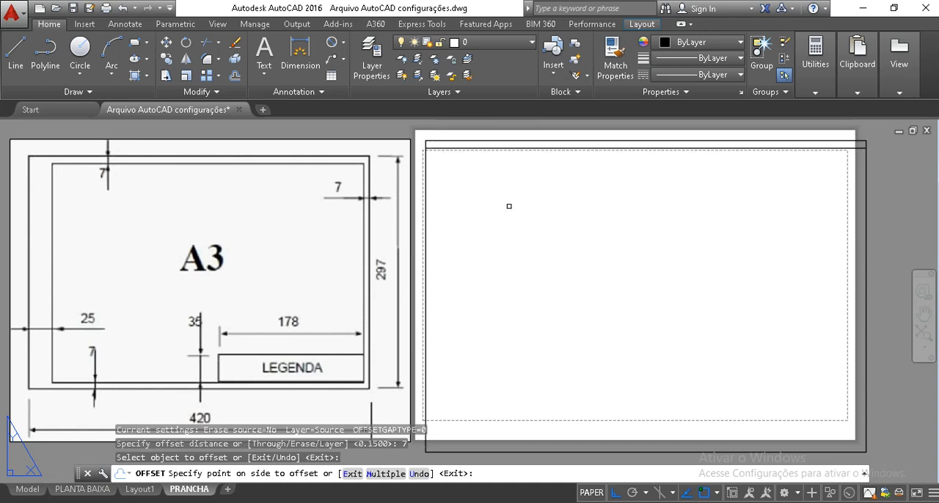
pyautogui.click(509, 205)
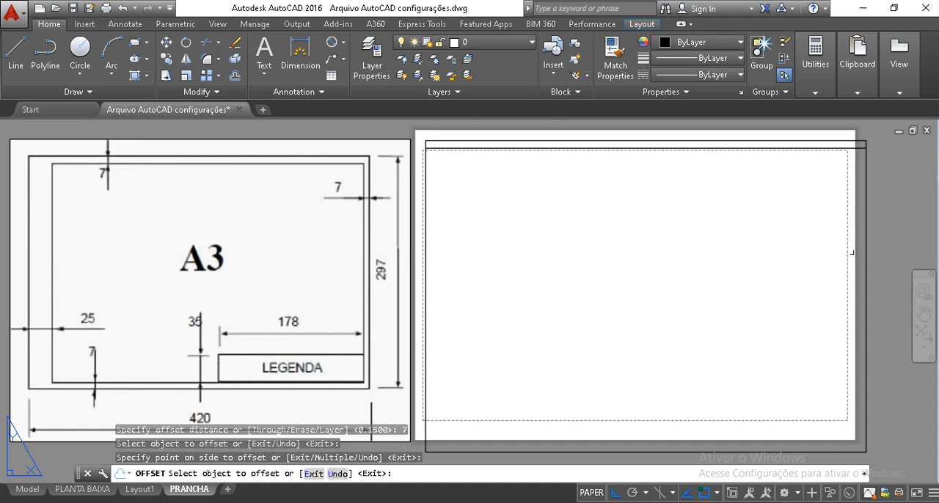
pyautogui.click(866, 295)
pyautogui.click(760, 311)
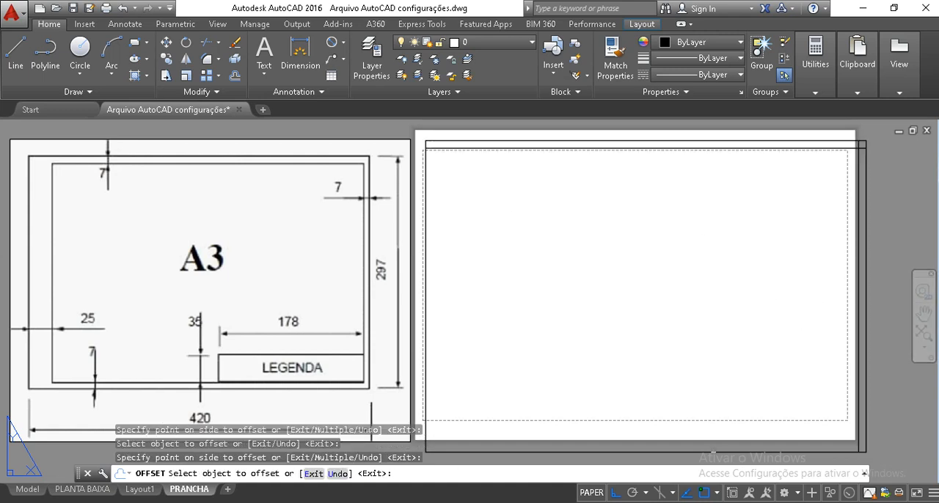
pyautogui.click(714, 451)
pyautogui.click(709, 369)
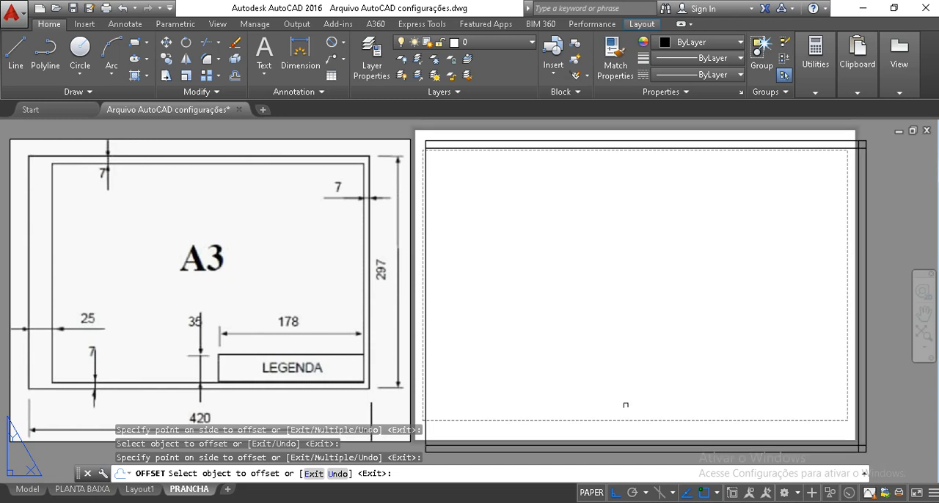
pyautogui.press('Return')
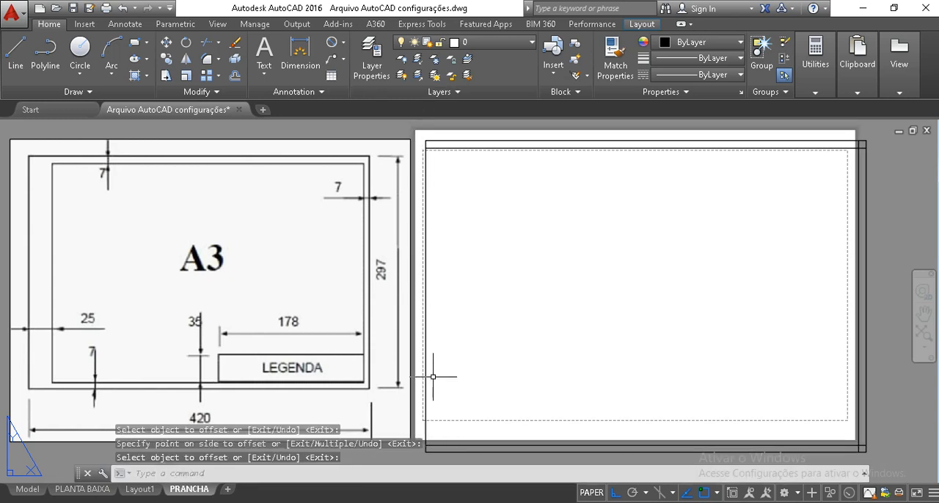
# Offset the left edge of the sheet rectangle inward by 25 for the binding margin
pyautogui.write('o')
pyautogui.press('Return')
pyautogui.write('2')
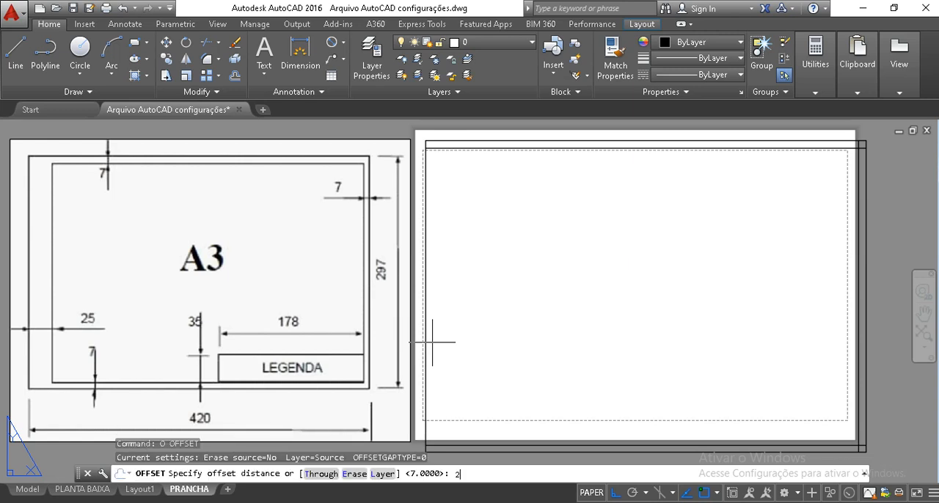
pyautogui.write('5')
pyautogui.press('Return')
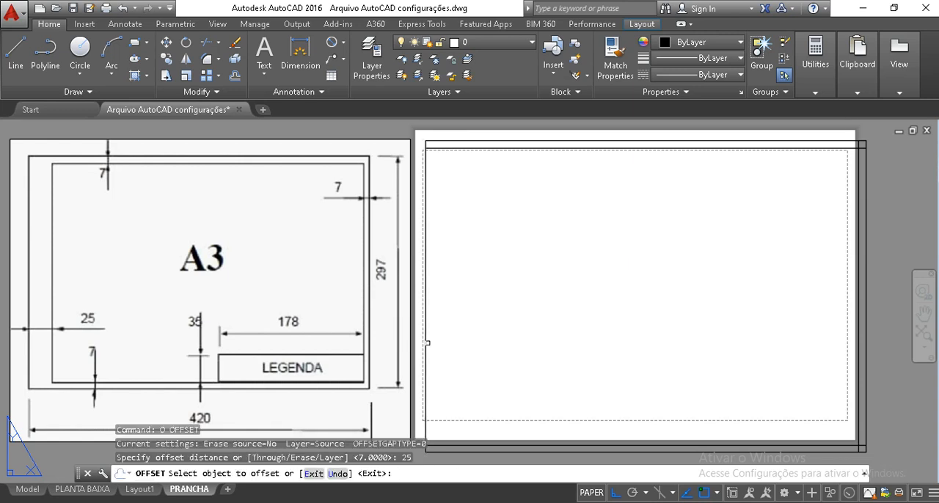
pyautogui.click(426, 342)
pyautogui.click(490, 342)
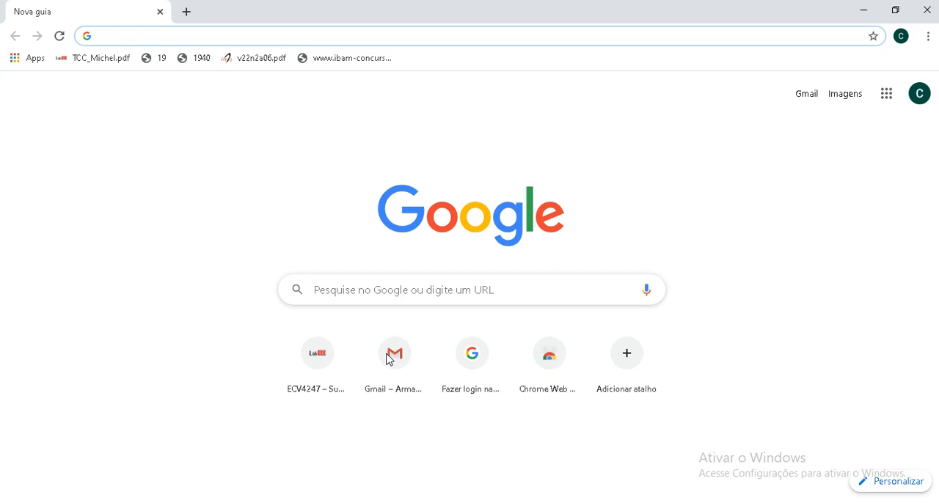
# Switch to Chrome, search Google for PRANCHA A0 and preview the Portal do Projetista image of the A0 sheet folding layout
pyautogui.write('PRANCHA')
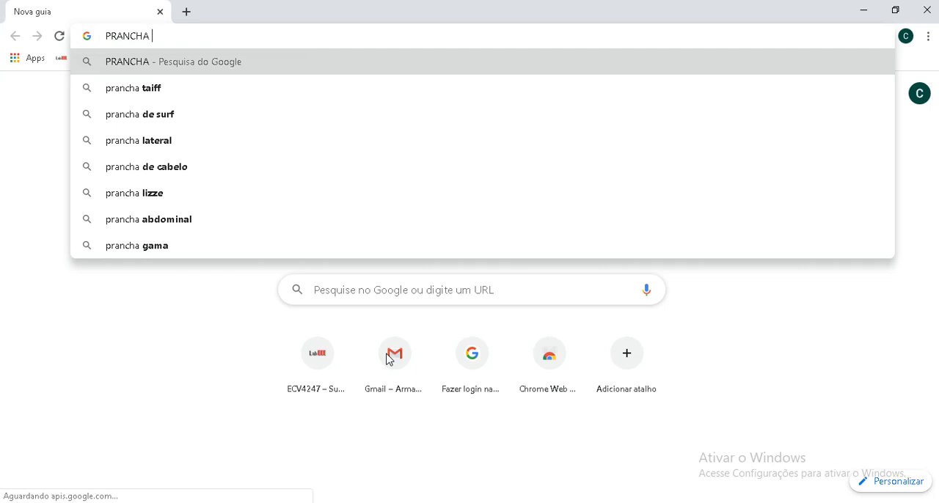
pyautogui.write(' A')
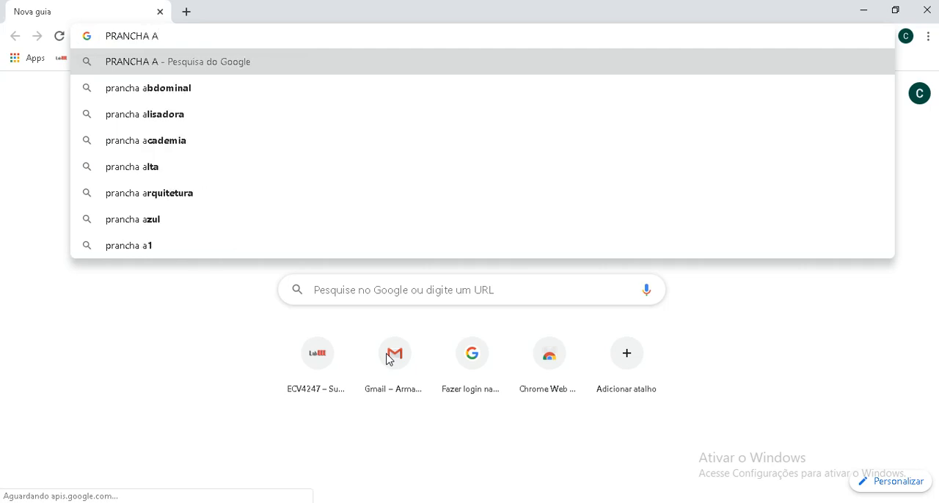
pyautogui.write('0')
pyautogui.press('Return')
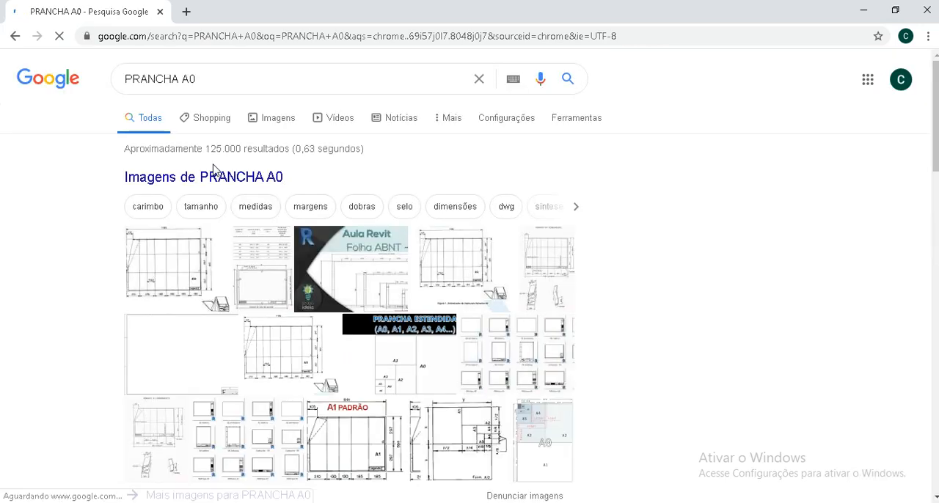
pyautogui.click(130, 372)
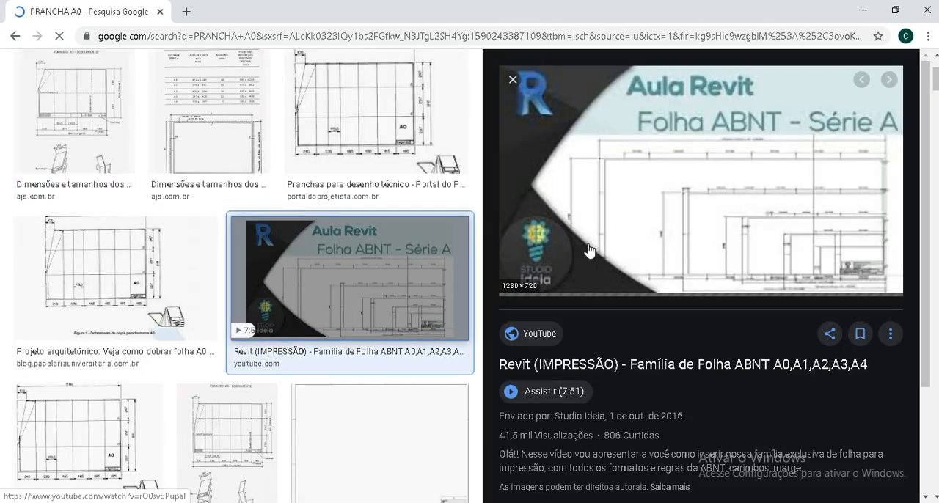
pyautogui.click(357, 136)
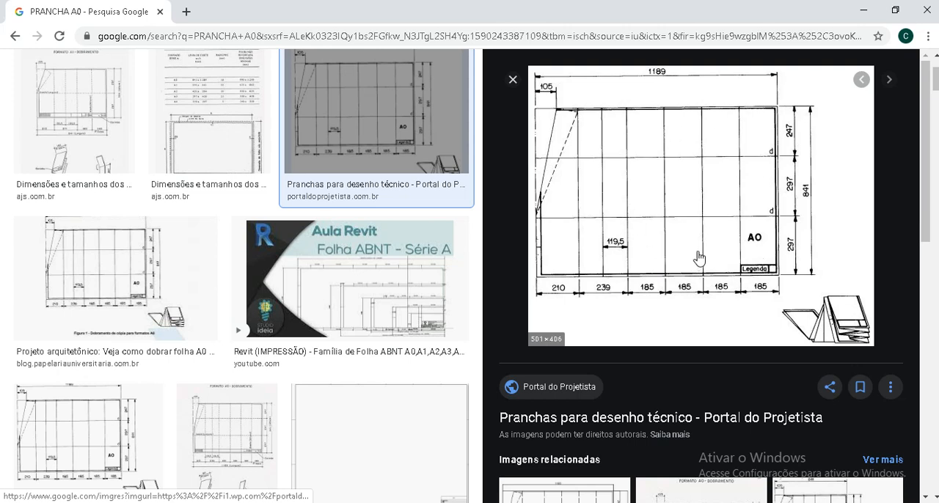
# Search Google Images for PRANCHA A3 and preview the Portal do Projetista image of the A3 sheet folding layout
pyautogui.scroll(2, 695, 260)
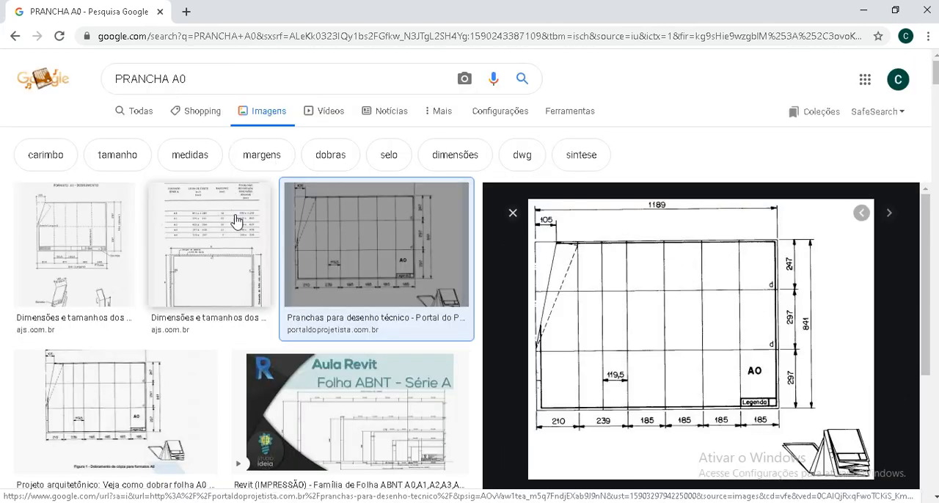
pyautogui.scroll(-1, 716, 348)
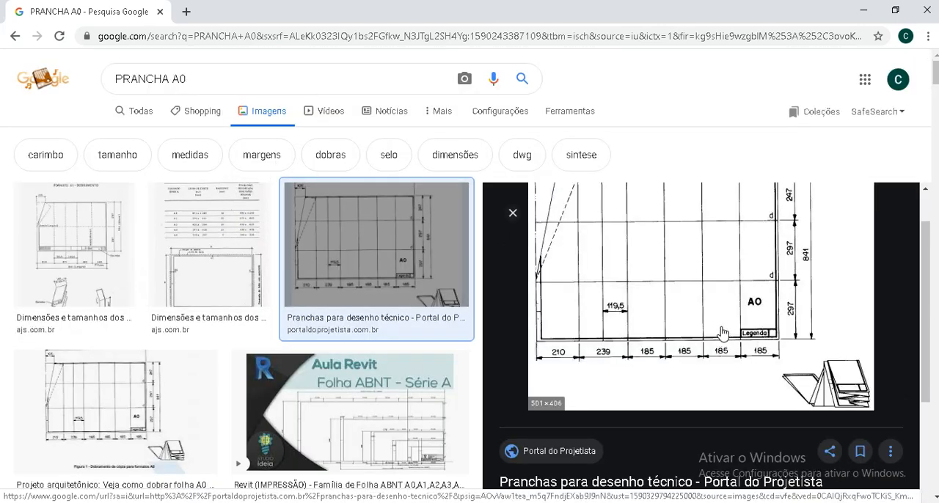
pyautogui.click(208, 79)
pyautogui.click(206, 94)
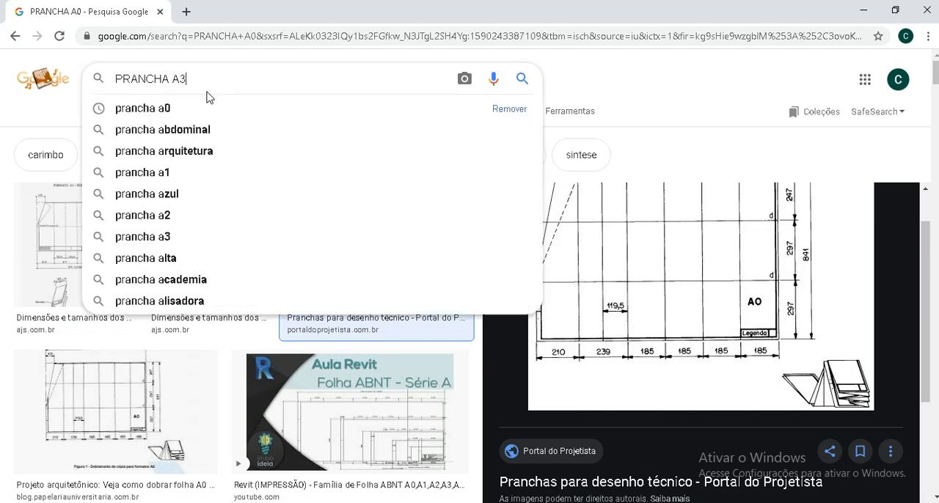
pyautogui.press('BackSpace')
pyautogui.write('3')
pyautogui.press('Return')
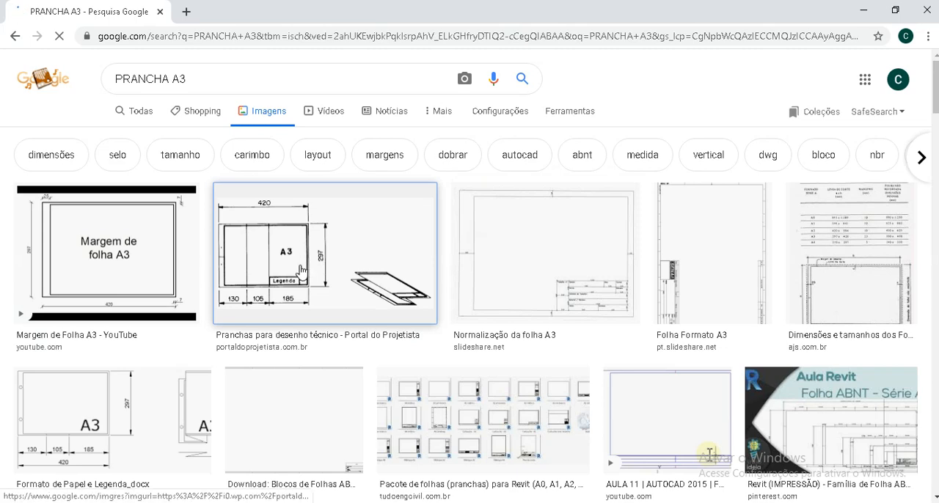
pyautogui.click(304, 269)
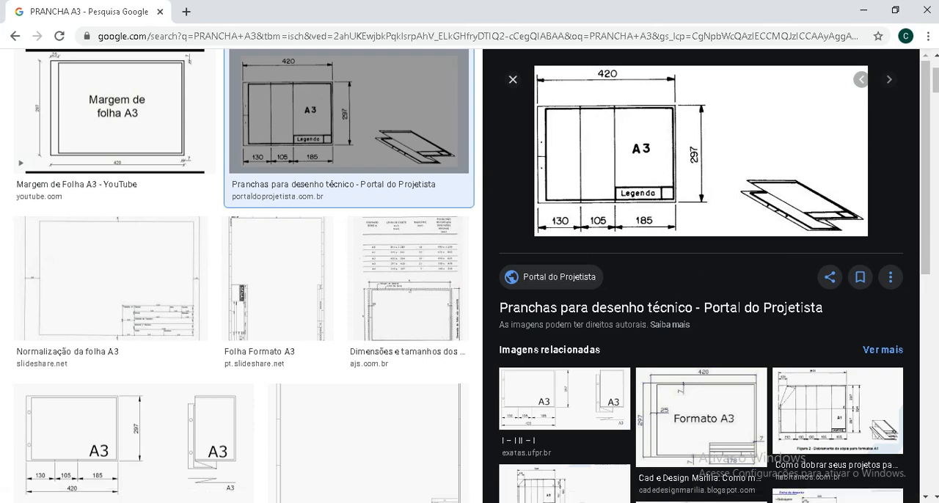
# Switch back to AutoCAD and fillet the inner margin lines into clean lower-left and upper-left corners
pyautogui.click(424, 502)
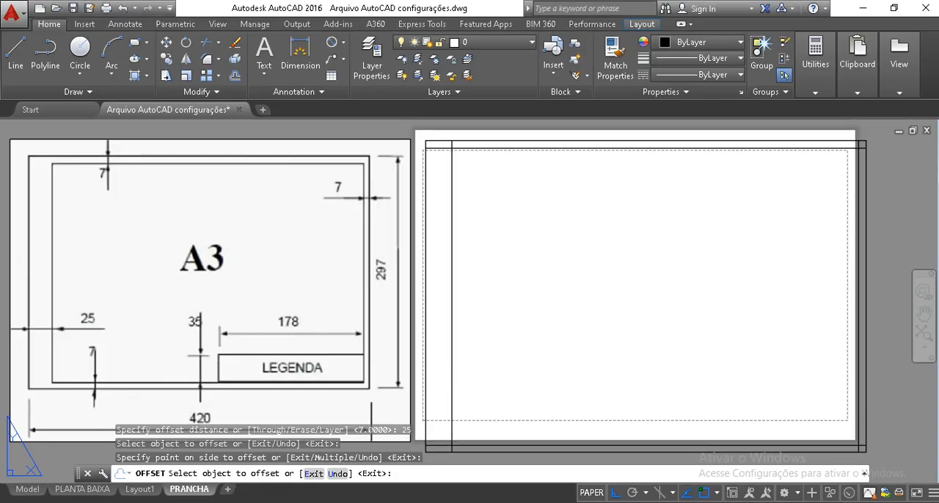
pyautogui.press('Escape')
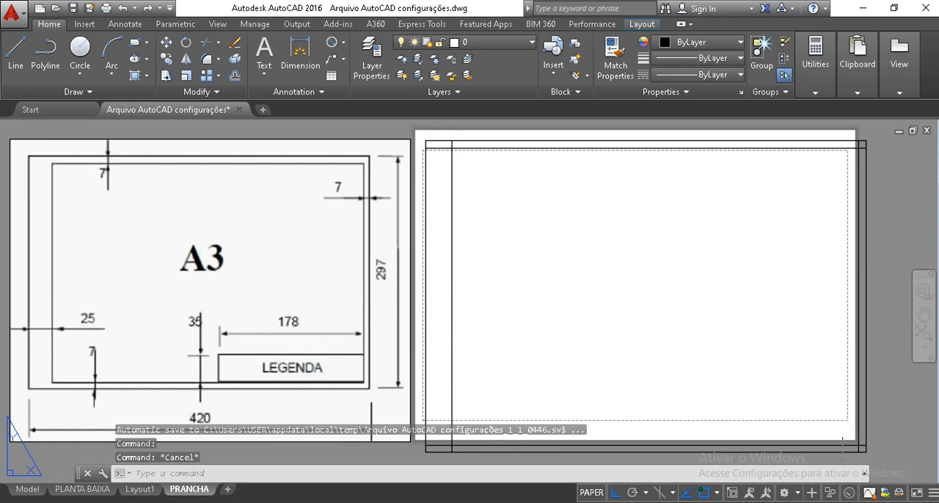
pyautogui.write('f')
pyautogui.press('Return')
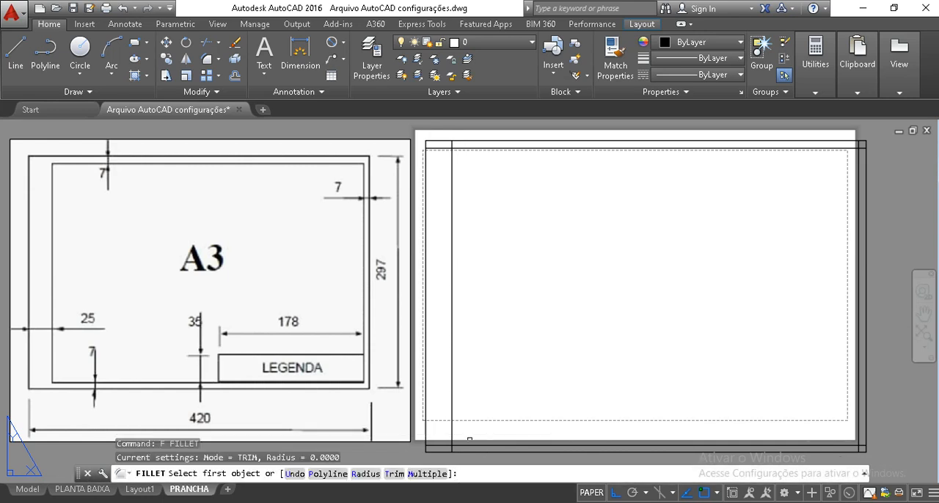
pyautogui.click(452, 438)
pyautogui.click(449, 426)
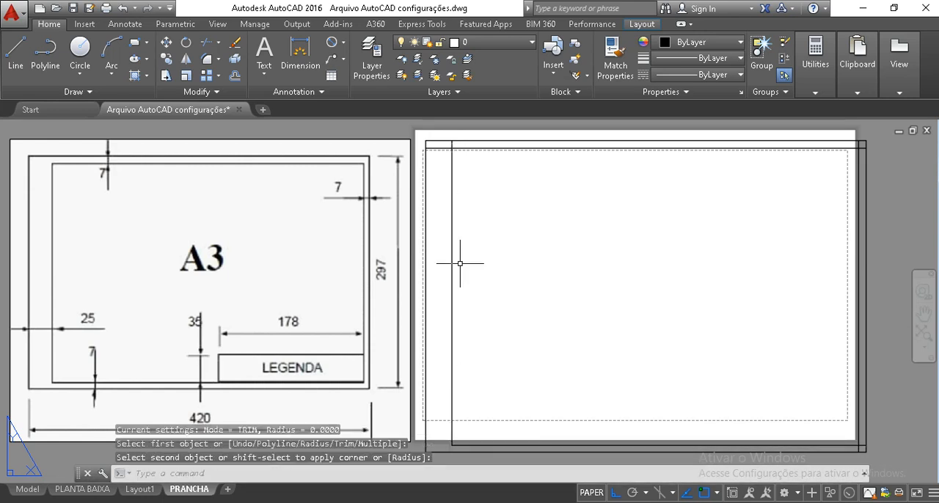
pyautogui.press('Return')
pyautogui.click(452, 162)
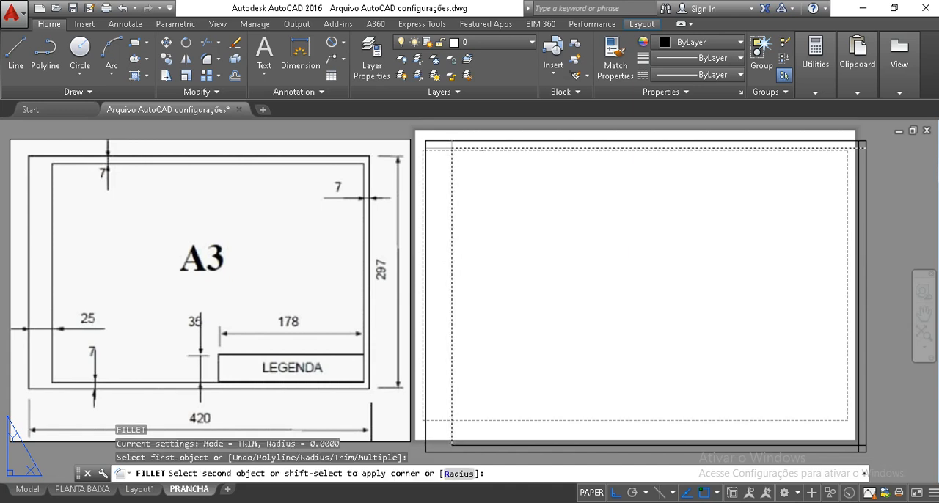
pyautogui.click(482, 149)
# Fillet the inner margin lines into clean upper-right and lower-right corners
pyautogui.press('Return')
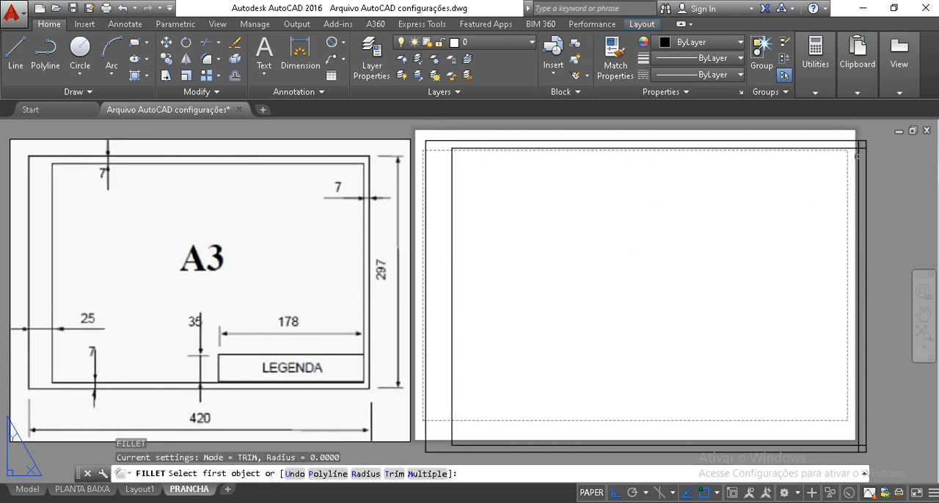
pyautogui.click(858, 157)
pyautogui.click(850, 148)
pyautogui.press('Return')
pyautogui.click(842, 443)
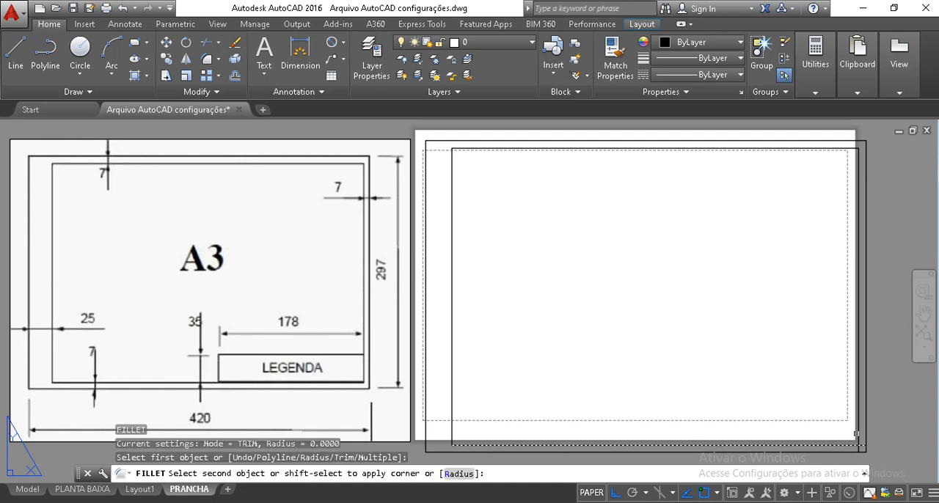
pyautogui.click(857, 435)
pyautogui.press('Return')
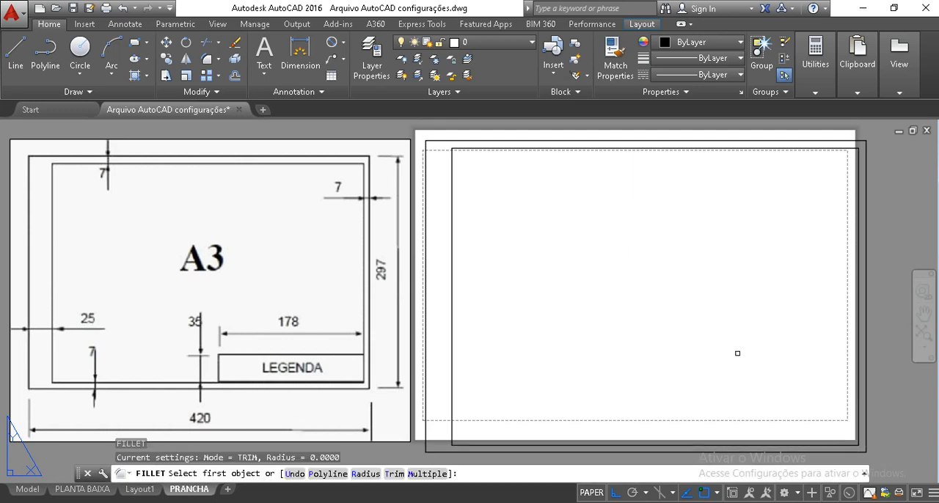
pyautogui.press('Escape')
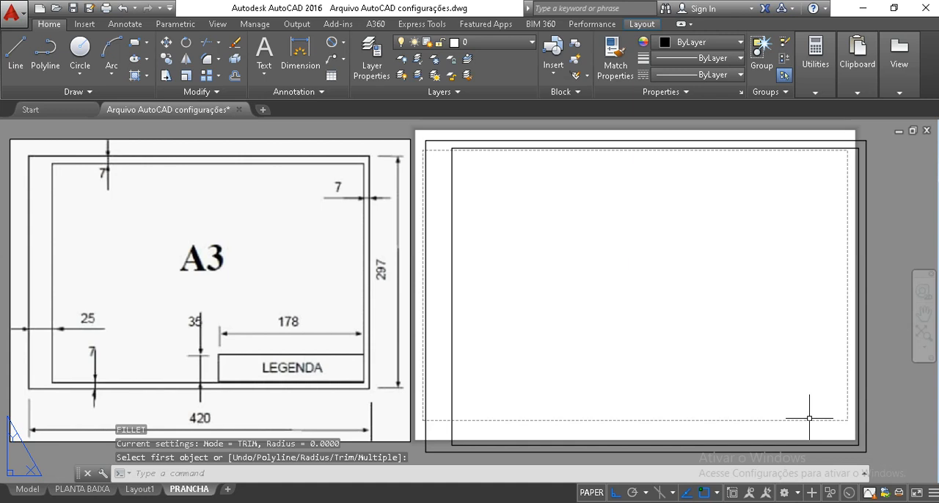
# Offset the inner right margin line 178 to the left for the title block's width
pyautogui.write('o')
pyautogui.press('Return')
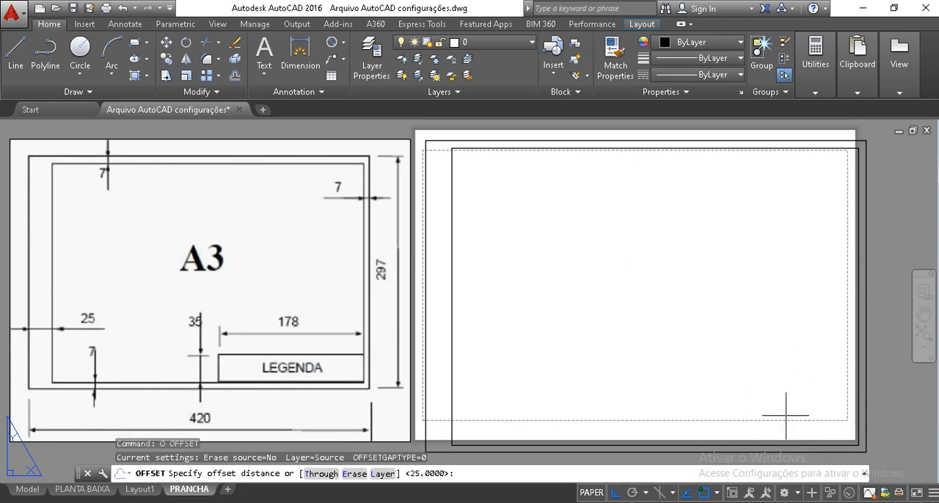
pyautogui.write('o')
pyautogui.press('Return')
pyautogui.write('178')
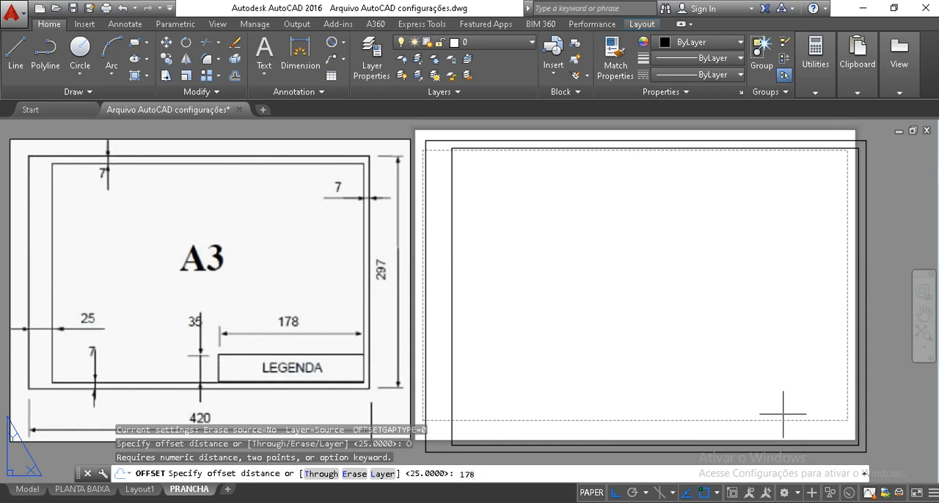
pyautogui.press('Return')
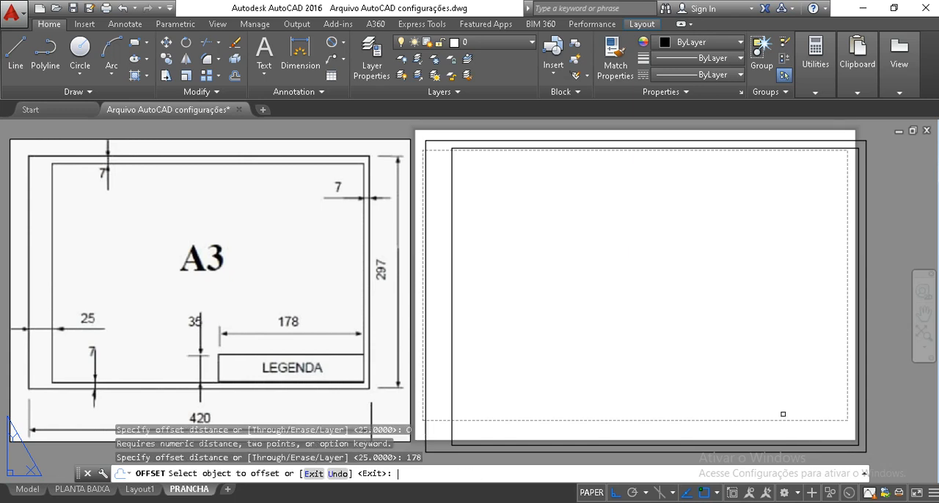
pyautogui.click(859, 400)
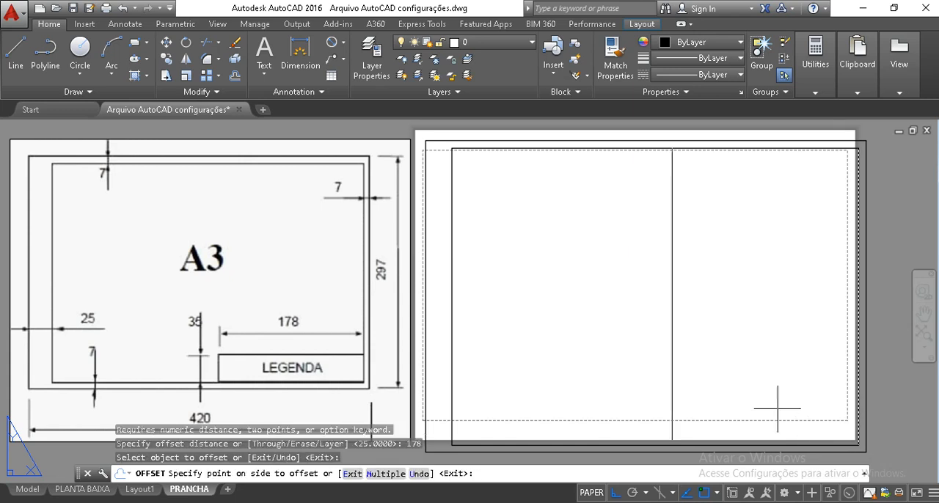
pyautogui.click(697, 401)
pyautogui.press('Return')
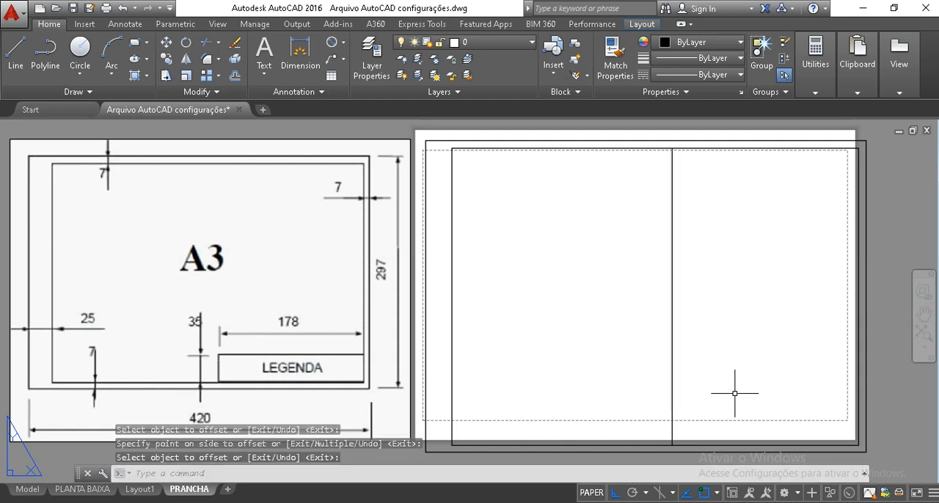
# Offset the inner bottom margin line upward by 35 for the title block's height
pyautogui.press('Return')
pyautogui.write('35')
pyautogui.press('Return')
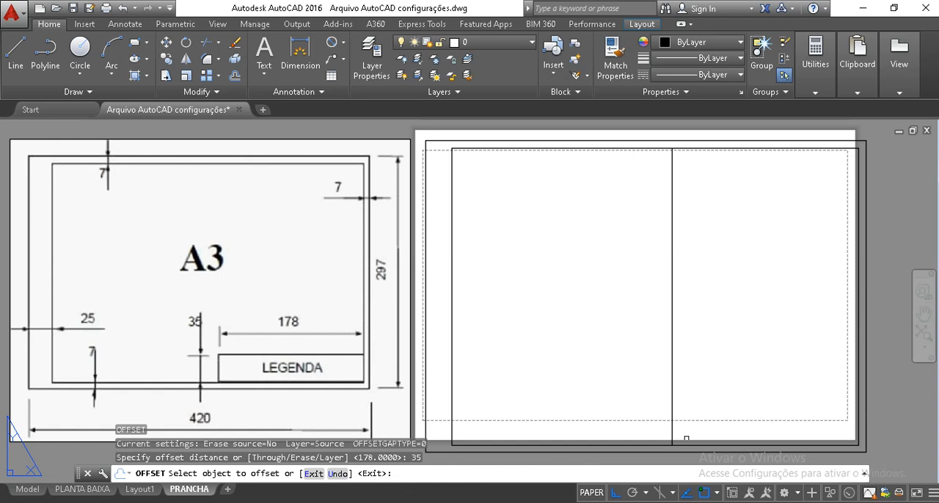
pyautogui.click(693, 442)
pyautogui.click(709, 387)
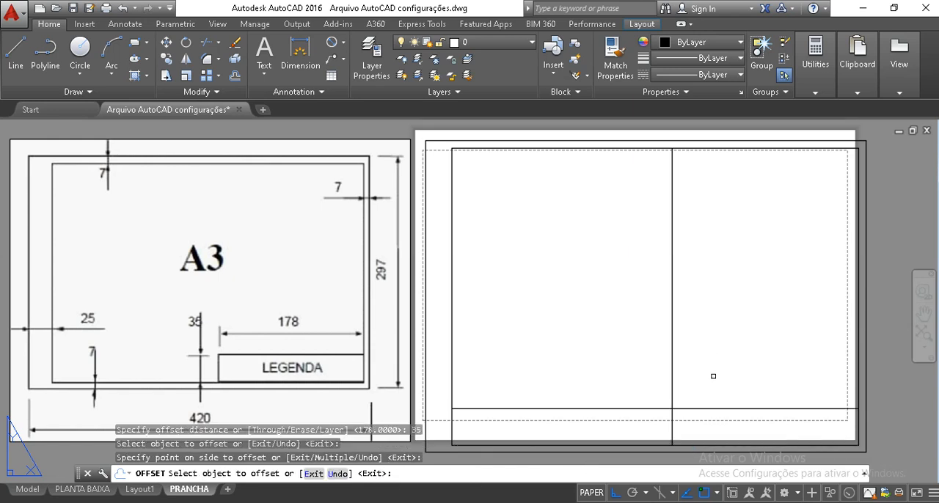
pyautogui.press('Return')
# Fillet the two offset lines to form the title block's upper-left corner
pyautogui.write('f')
pyautogui.press('Return')
pyautogui.click(672, 430)
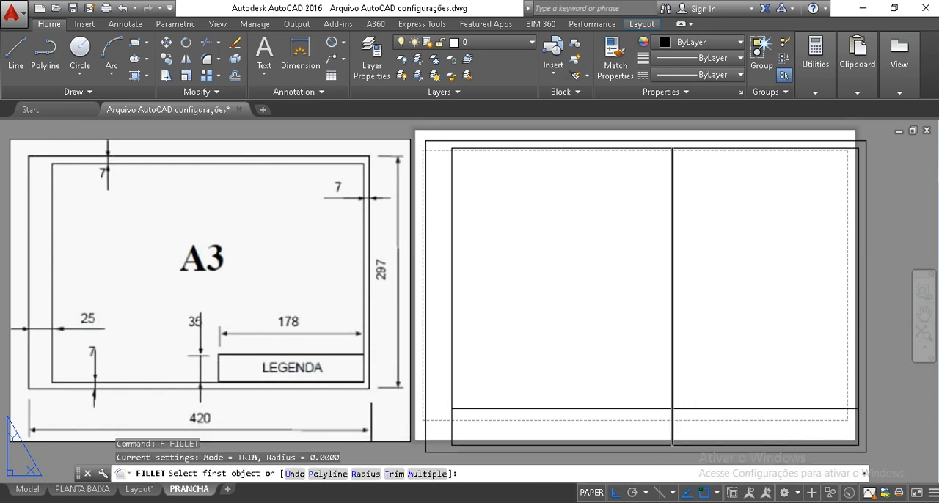
pyautogui.click(691, 409)
pyautogui.press('Escape')
pyautogui.press('Escape')
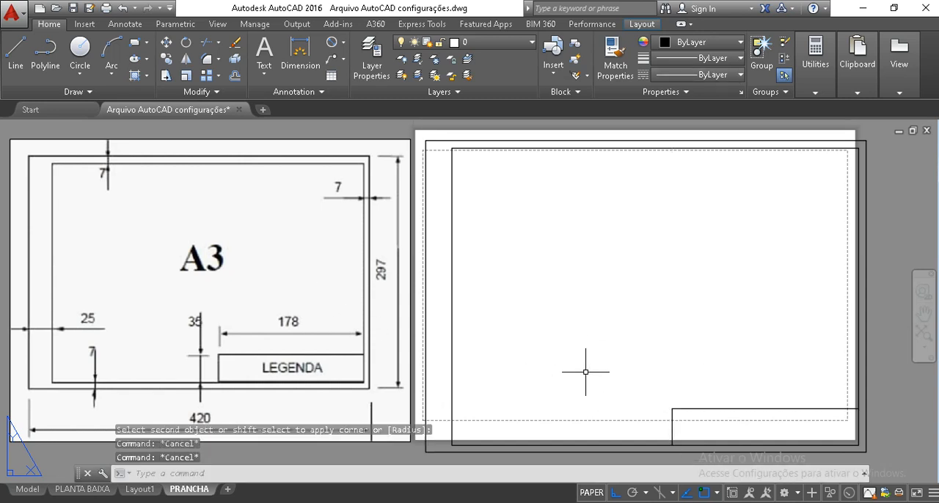
pyautogui.click(441, 152)
pyautogui.click(420, 124)
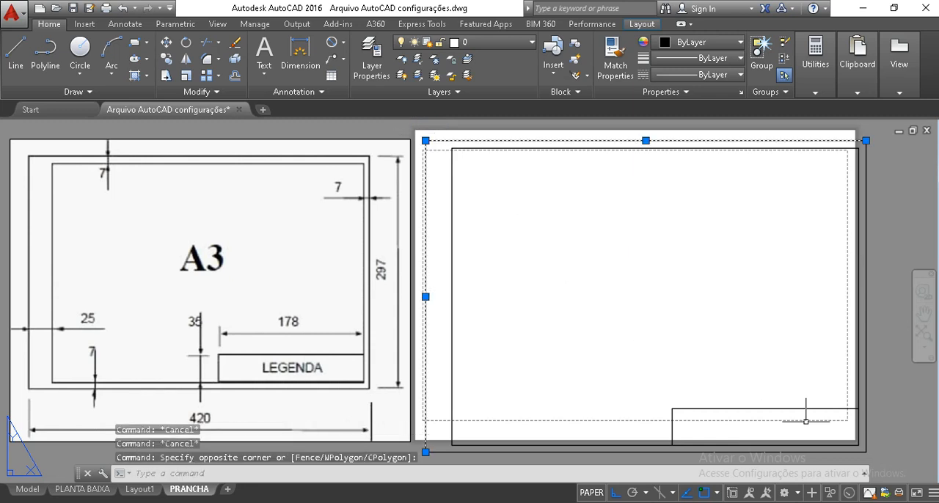
pyautogui.click(880, 451)
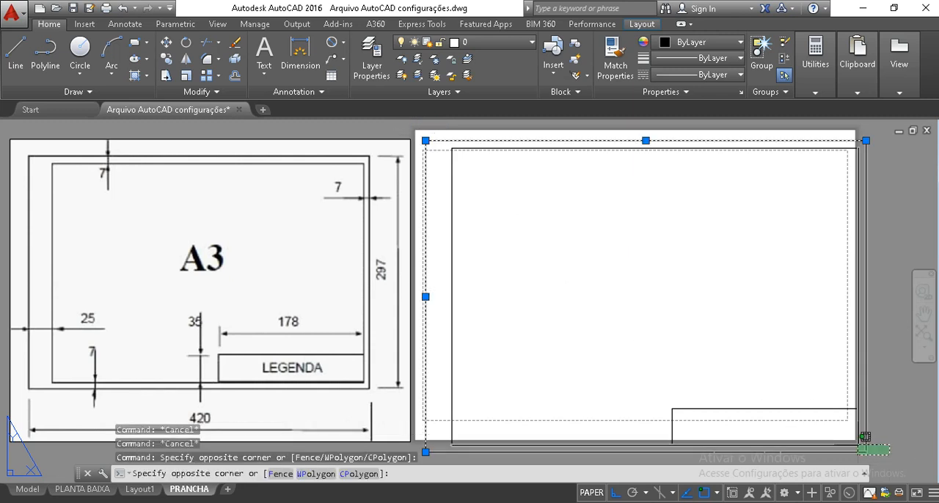
pyautogui.click(855, 435)
pyautogui.moveTo(162, 298); pyautogui.dragTo(297, 288, button='middle')
pyautogui.press('Escape')
pyautogui.press('Escape')
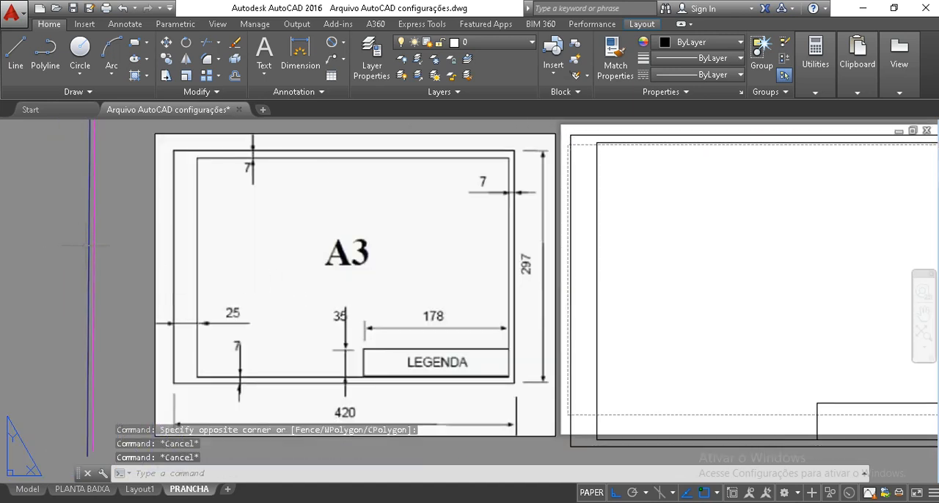
# Check which layers the blue and magenta vertical lines beside the A3 reference image are on
pyautogui.click(88, 247)
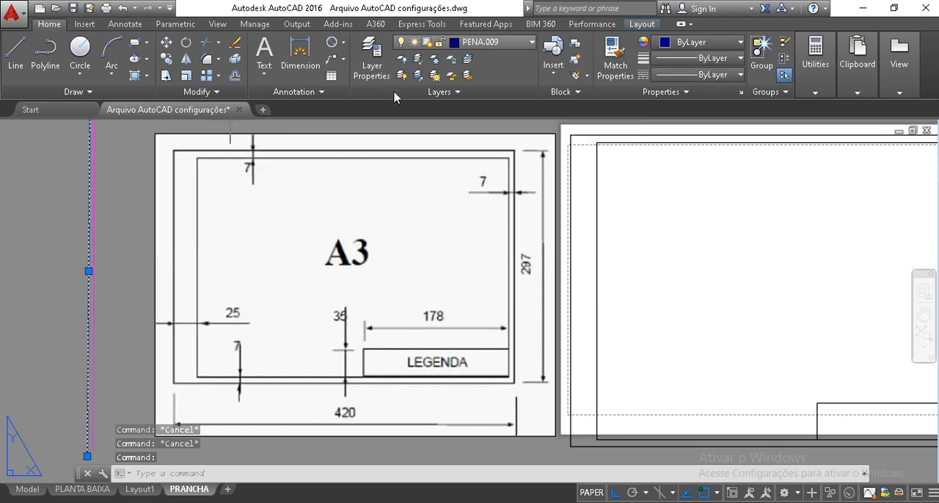
pyautogui.press('Escape')
pyautogui.click(93, 245)
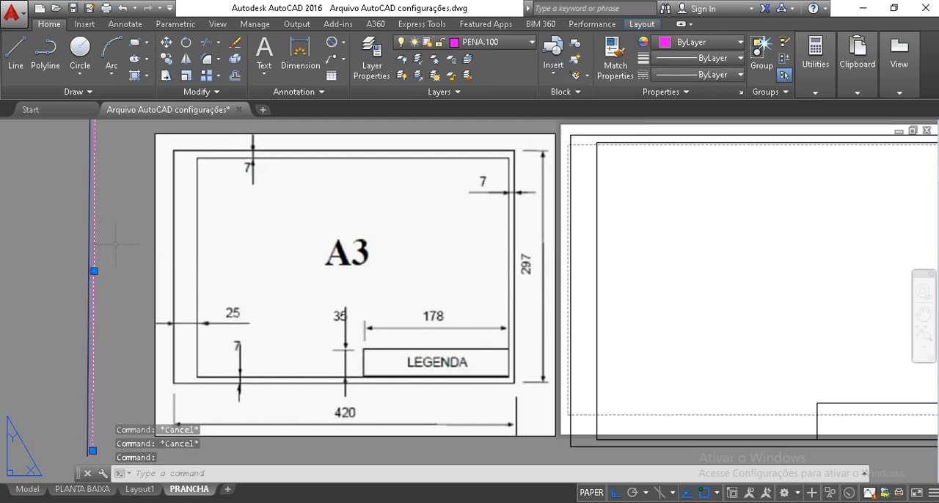
pyautogui.press('Escape')
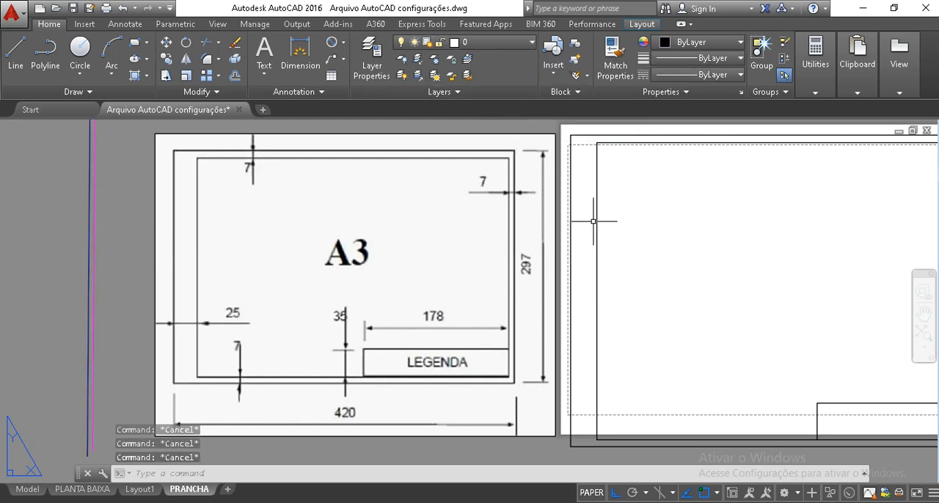
# Assign the four outer sheet edge lines to the PENA.009 layer
pyautogui.moveTo(597, 216); pyautogui.dragTo(469, 238, button='middle')
pyautogui.click(474, 173)
pyautogui.click(454, 166)
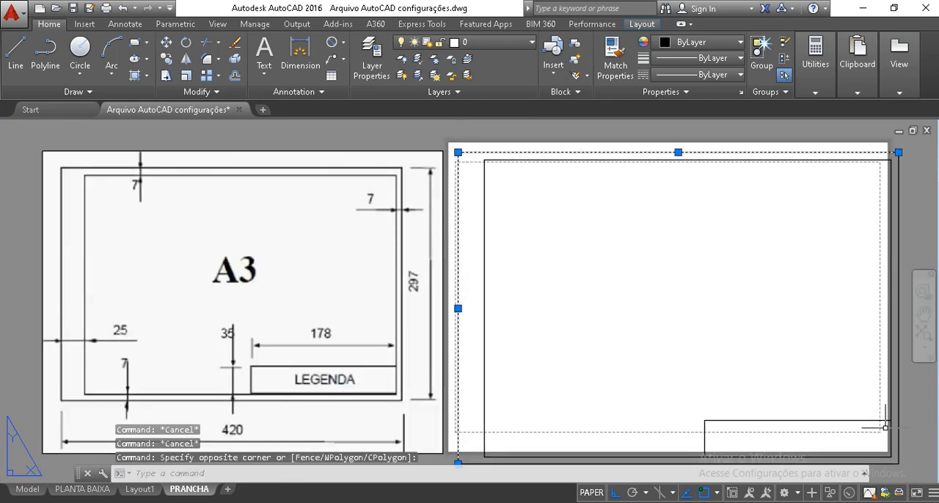
pyautogui.click(905, 470)
pyautogui.click(893, 447)
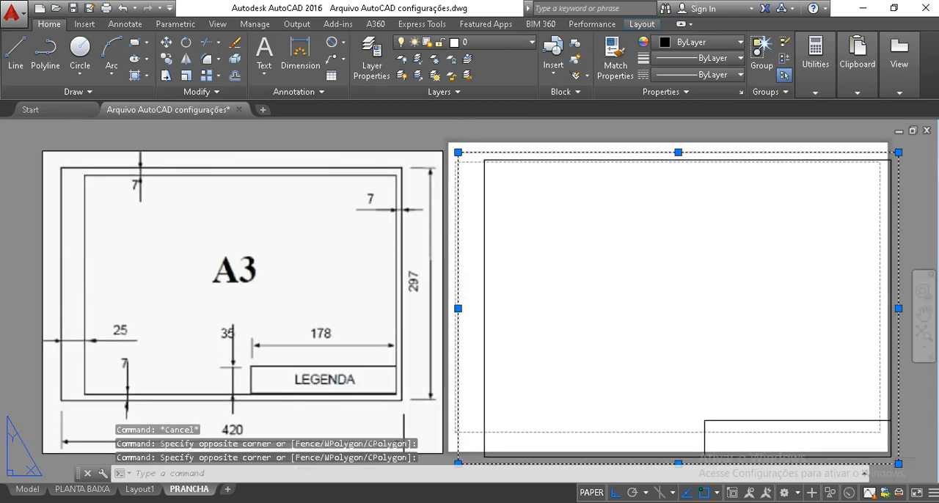
pyautogui.click(502, 45)
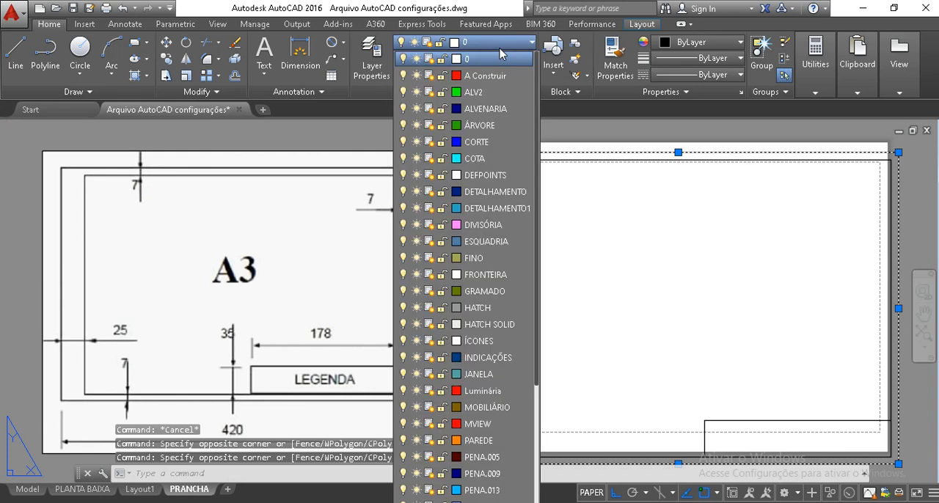
pyautogui.click(484, 474)
pyautogui.press('Escape')
pyautogui.press('Escape')
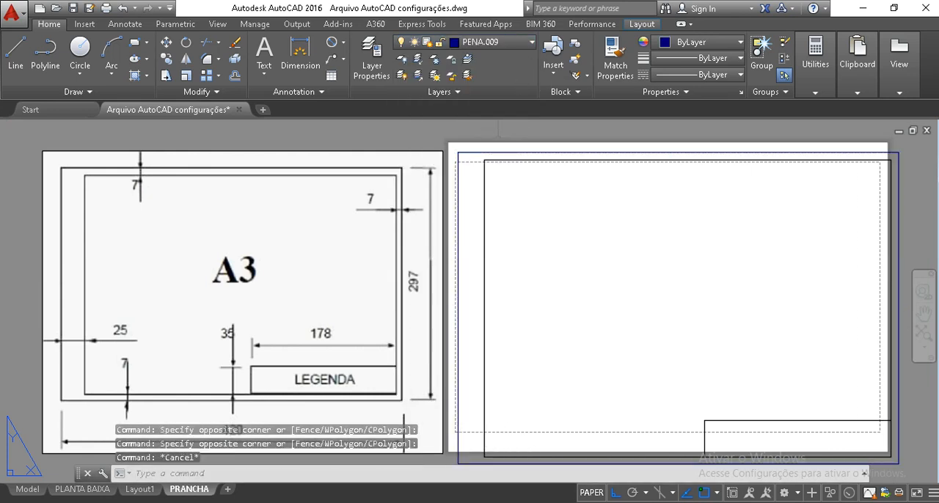
# Assign the inner margin lines and the title block lines to the PENA.100 layer
pyautogui.click(502, 181)
pyautogui.click(478, 158)
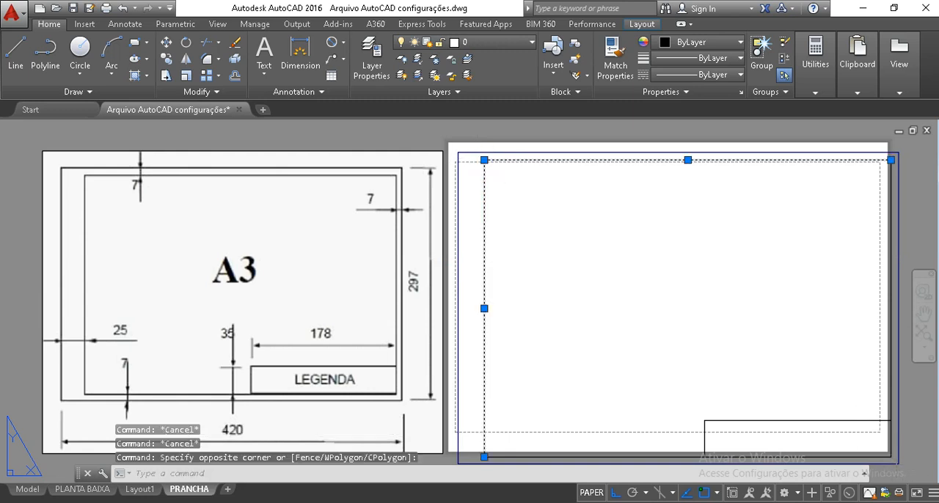
pyautogui.click(886, 450)
pyautogui.click(695, 383)
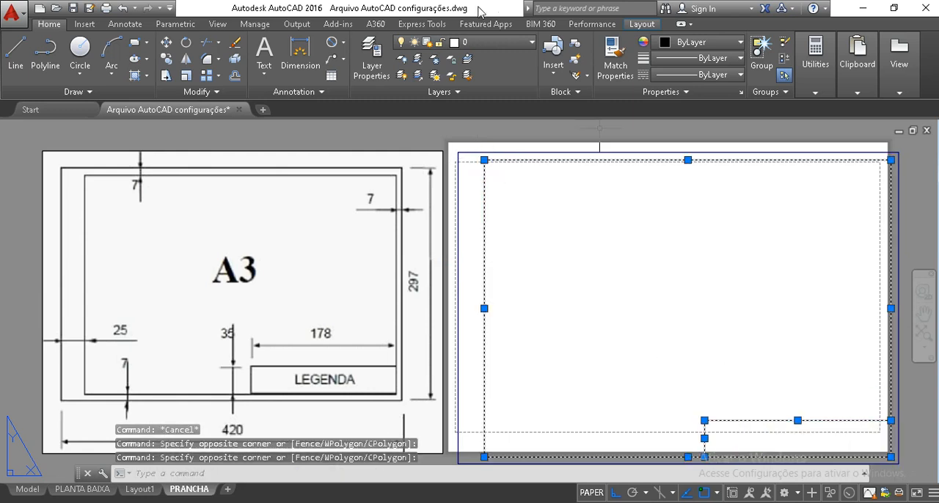
pyautogui.click(476, 46)
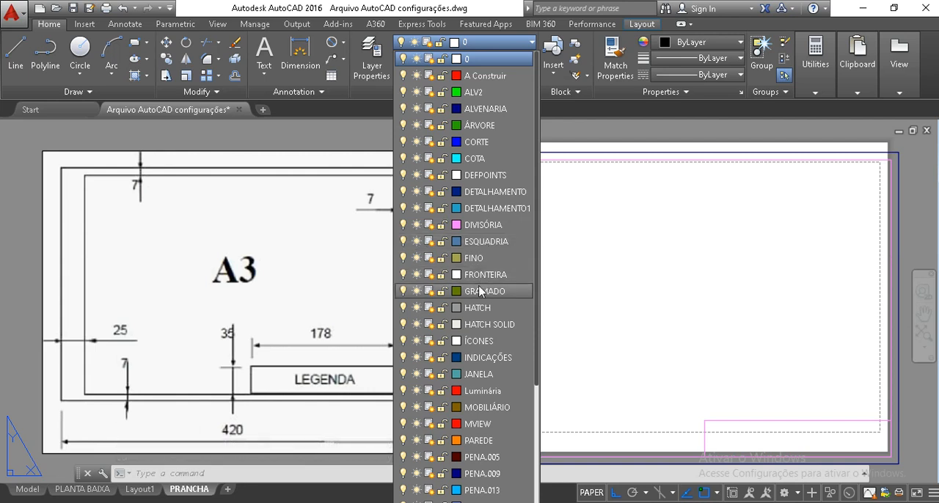
pyautogui.scroll(-2, 481, 291)
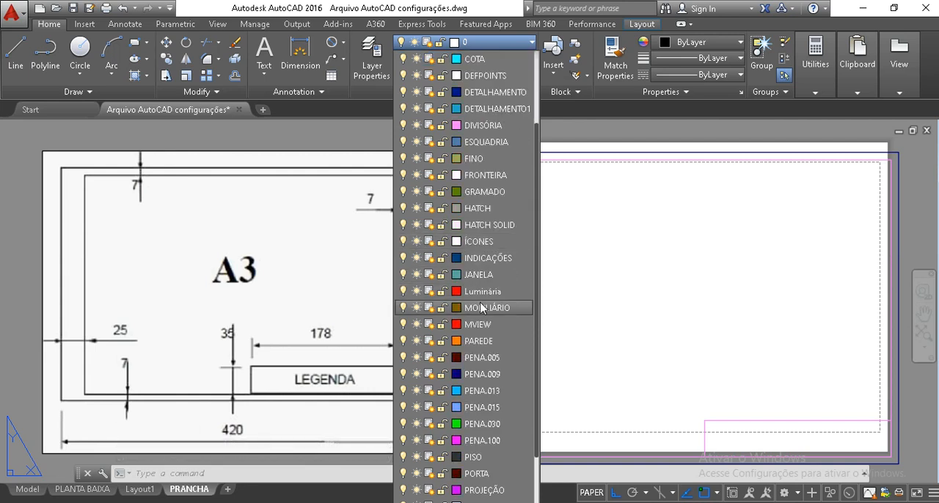
pyautogui.click(497, 441)
pyautogui.press('Escape')
pyautogui.press('Escape')
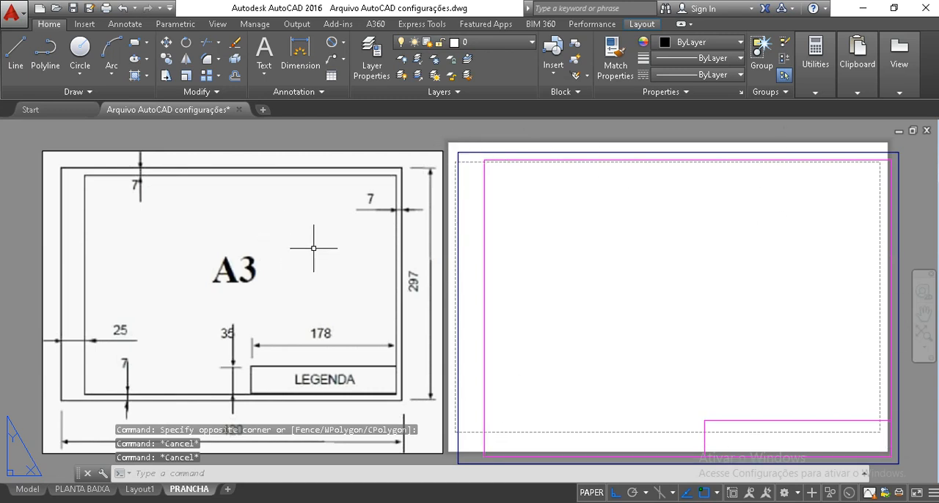
# Delete the A3 reference image together with the blue and magenta vertical lines beside it
pyautogui.scroll(-2, 176, 253)
pyautogui.moveTo(133, 398); pyautogui.dragTo(163, 372, button='middle')
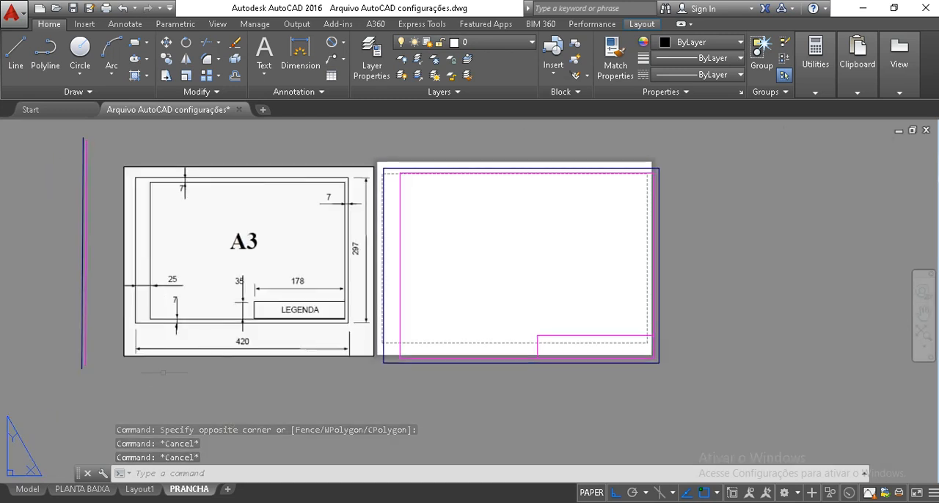
pyautogui.click(162, 416)
pyautogui.click(47, 310)
pyautogui.press('Delete')
# Move the title block reference image straight down until it sits beside the drawn sheet
pyautogui.moveTo(295, 170); pyautogui.dragTo(314, 358, button='middle')
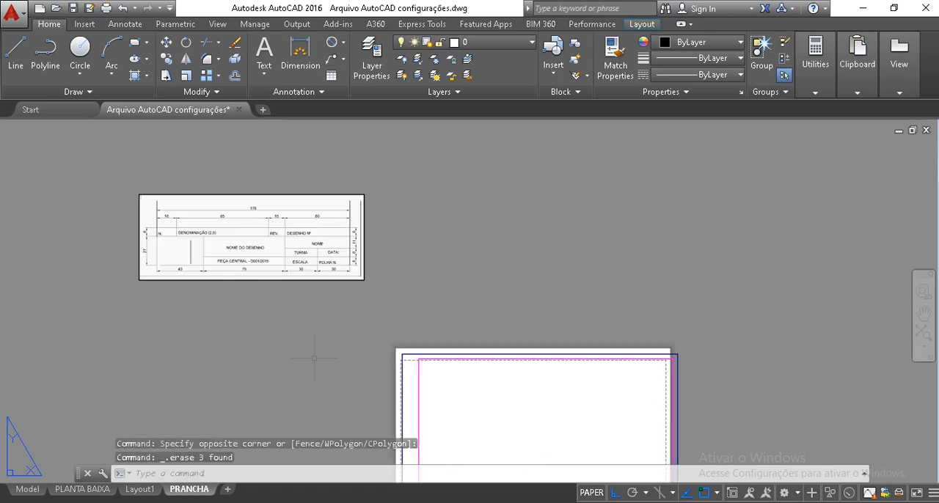
pyautogui.click(344, 345)
pyautogui.click(228, 215)
pyautogui.write('m')
pyautogui.press('Return')
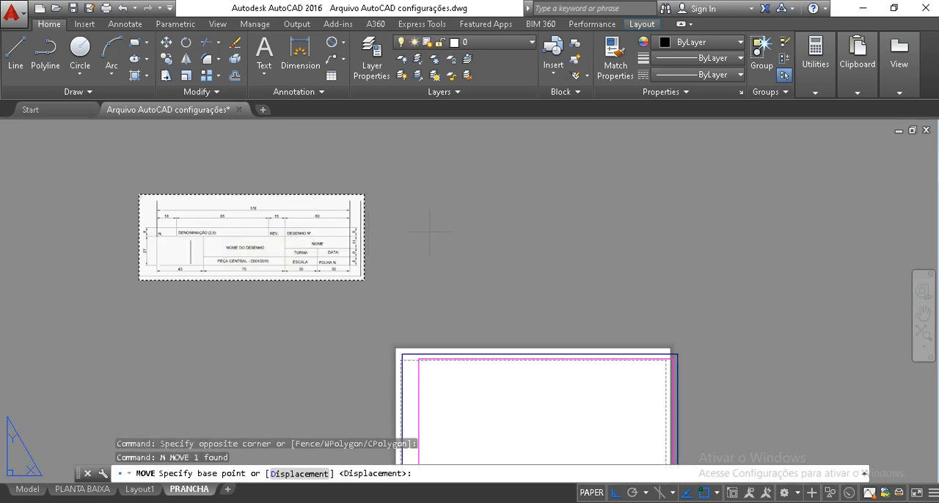
pyautogui.click(430, 232)
pyautogui.moveTo(430, 317); pyautogui.dragTo(421, 213, button='middle')
pyautogui.click(396, 343)
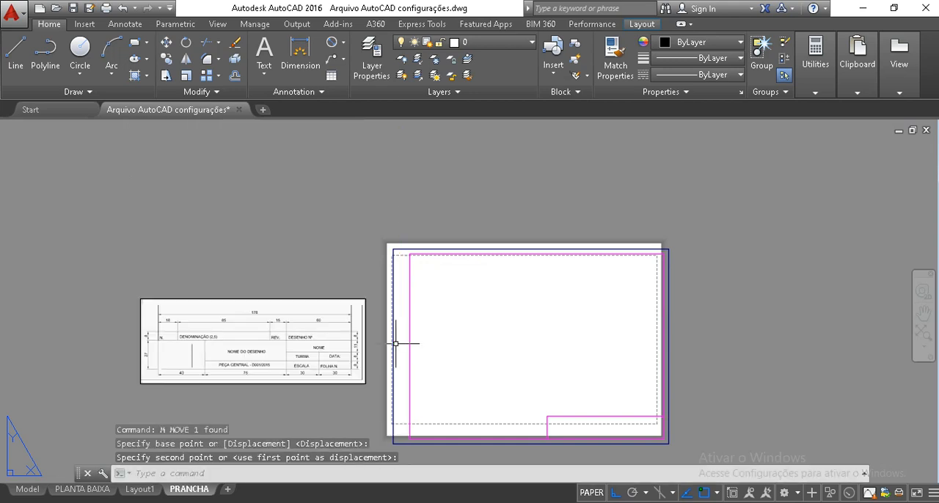
# Move the title block reference image horizontally to the right, onto the sheet
pyautogui.click(393, 396)
pyautogui.click(282, 341)
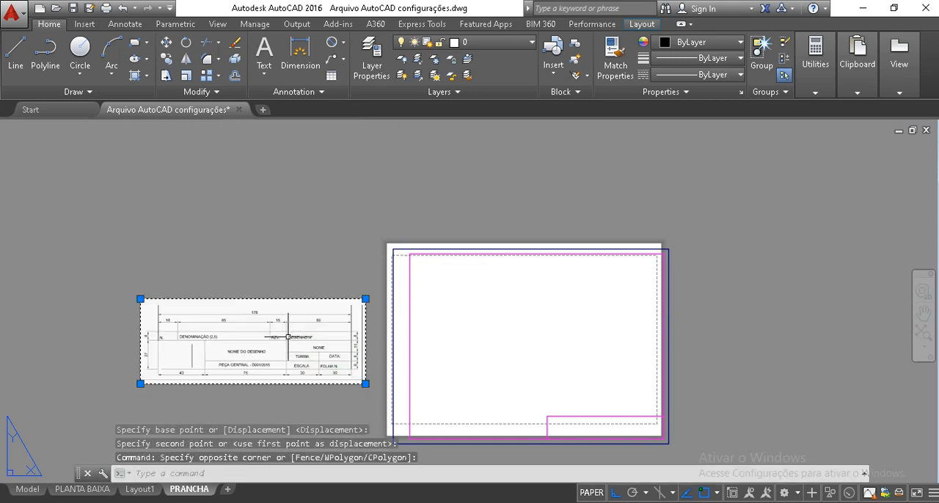
pyautogui.write('m')
pyautogui.press('Return')
pyautogui.click(252, 385)
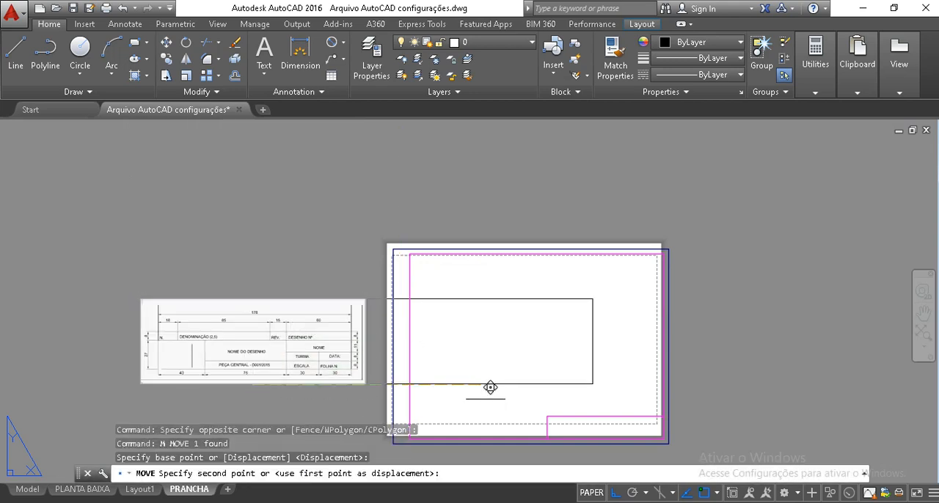
pyautogui.click(543, 384)
# Move the title block reference image slightly down, closer to the drawn title block
pyautogui.click(568, 400)
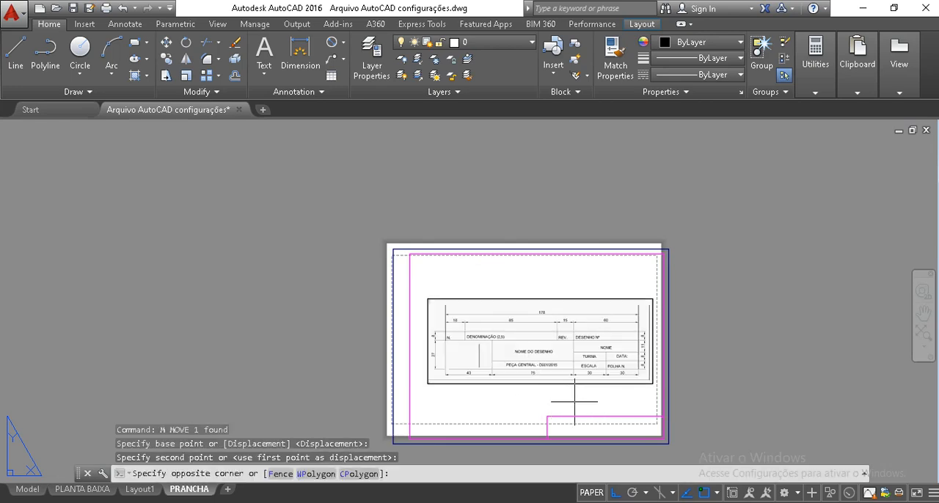
pyautogui.click(541, 344)
pyautogui.write('m')
pyautogui.press('Return')
pyautogui.click(766, 335)
pyautogui.click(760, 362)
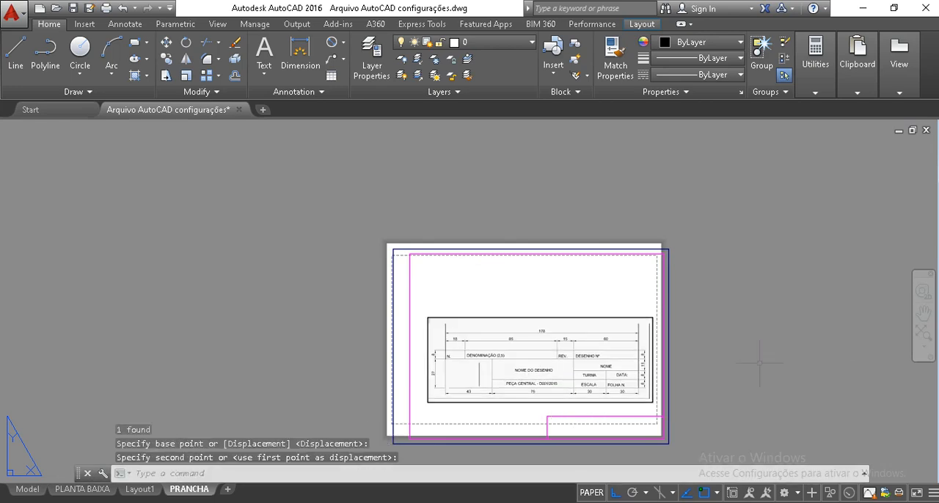
# Try scaling the title block reference image by 0.3 from its lower-right corner, and undo the scaling
pyautogui.scroll(4, 583, 385)
pyautogui.moveTo(584, 381); pyautogui.dragTo(572, 297, button='middle')
pyautogui.scroll(-2, 572, 297)
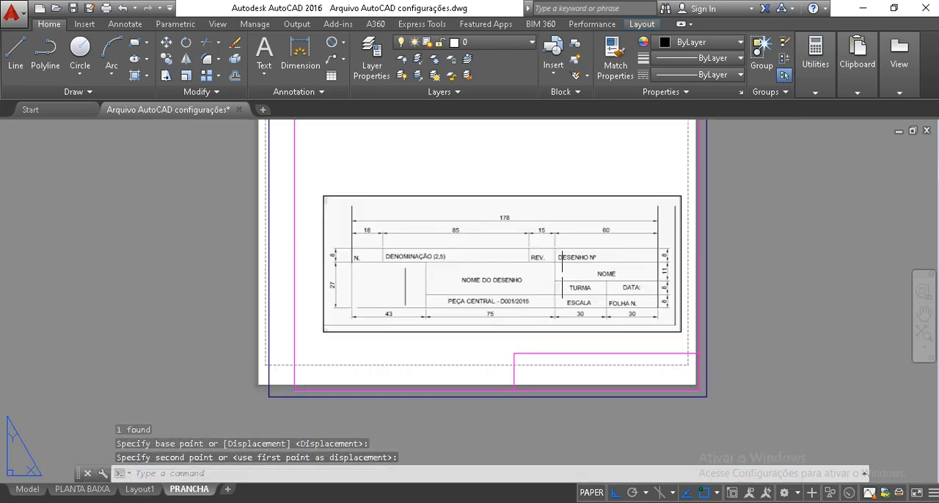
pyautogui.click(551, 338)
pyautogui.click(518, 307)
pyautogui.write('sc')
pyautogui.press('Return')
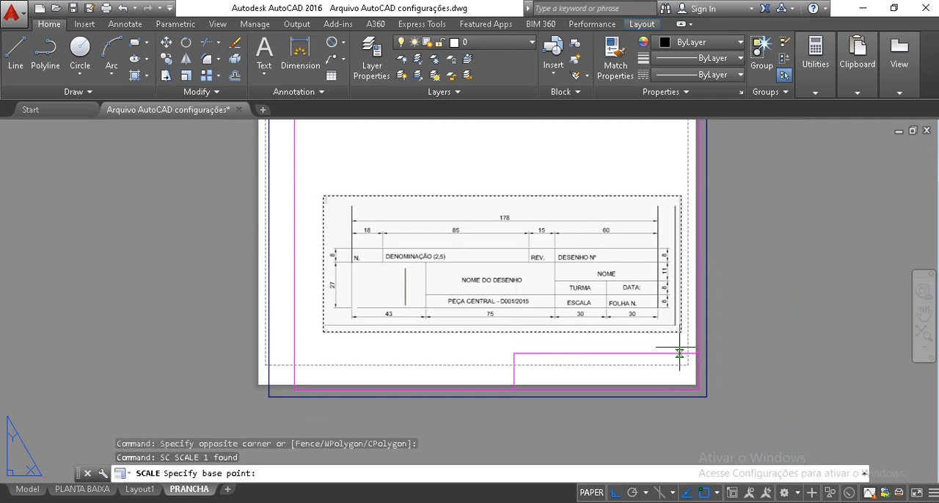
pyautogui.click(681, 332)
pyautogui.write('.')
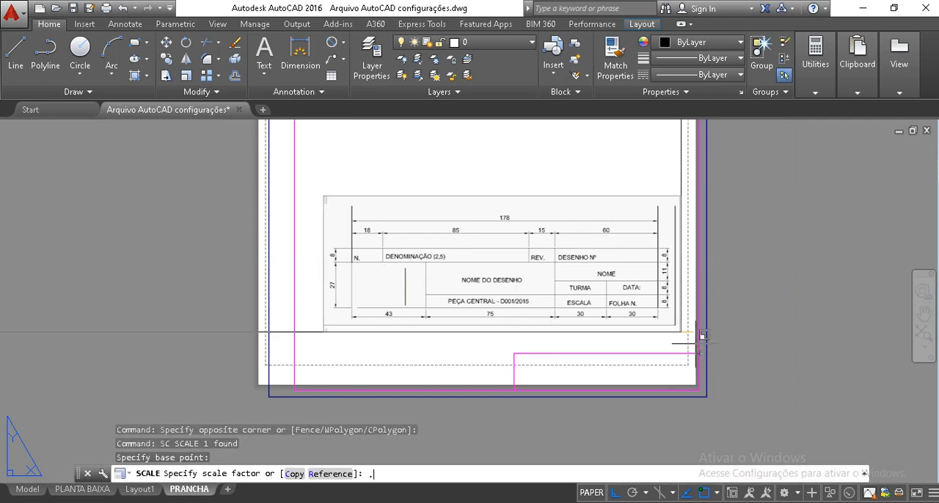
pyautogui.write('3')
pyautogui.press('Return')
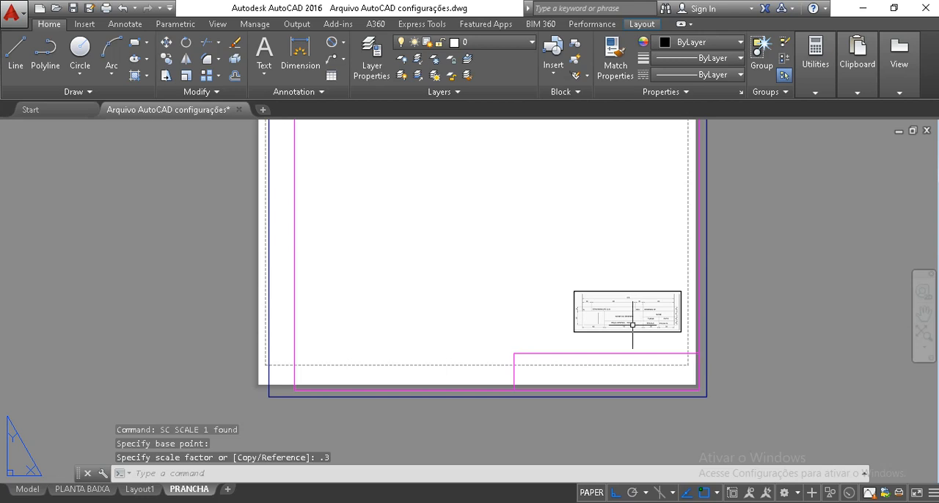
pyautogui.press('Escape')
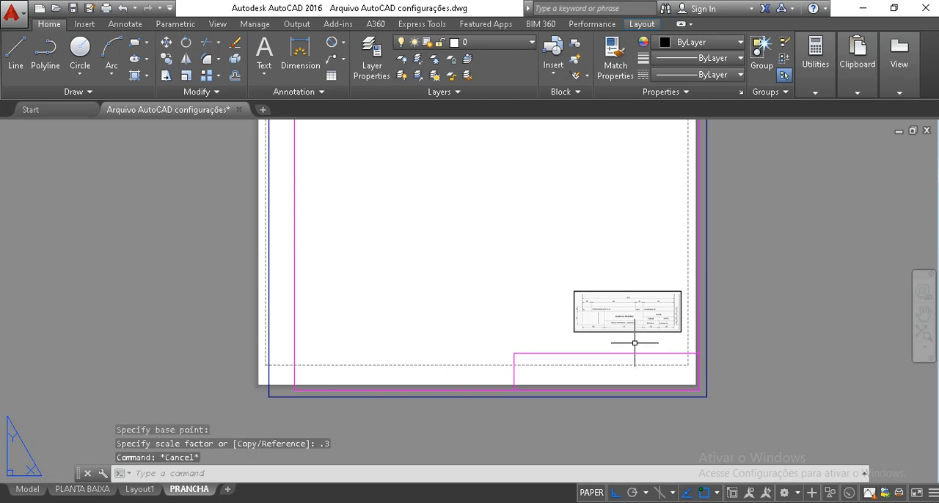
pyautogui.hotkey('ctrl', 'z')
# Scale the title block reference image by a factor of 0.7 from its lower-right corner
pyautogui.click(562, 292)
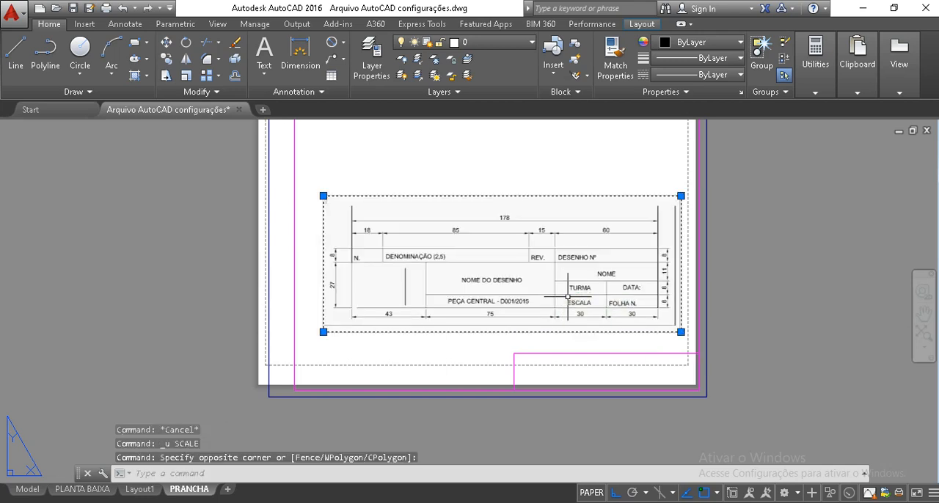
pyautogui.write('sc')
pyautogui.press('Return')
pyautogui.click(681, 331)
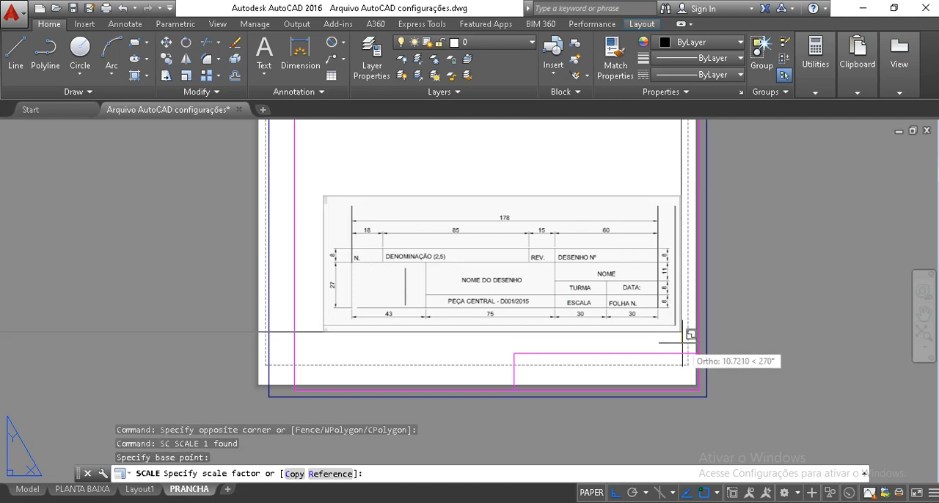
pyautogui.write('.7')
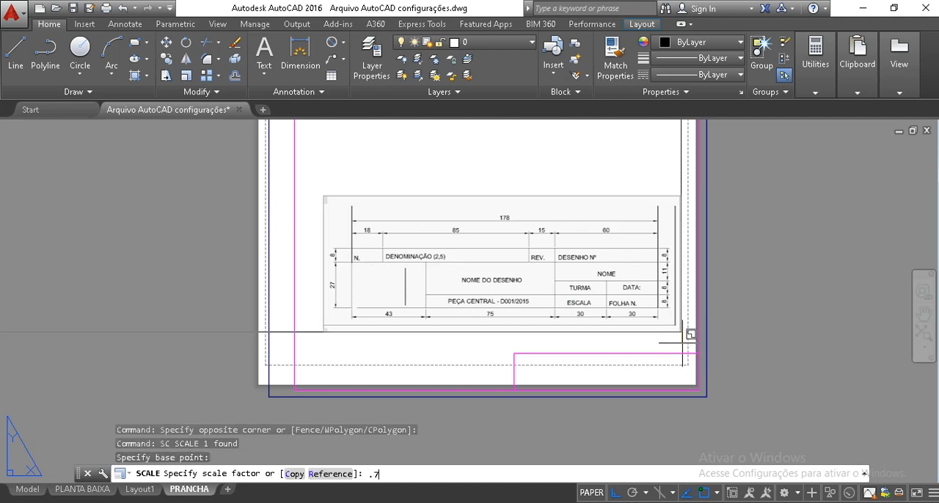
pyautogui.press('Return')
pyautogui.scroll(2, 682, 344)
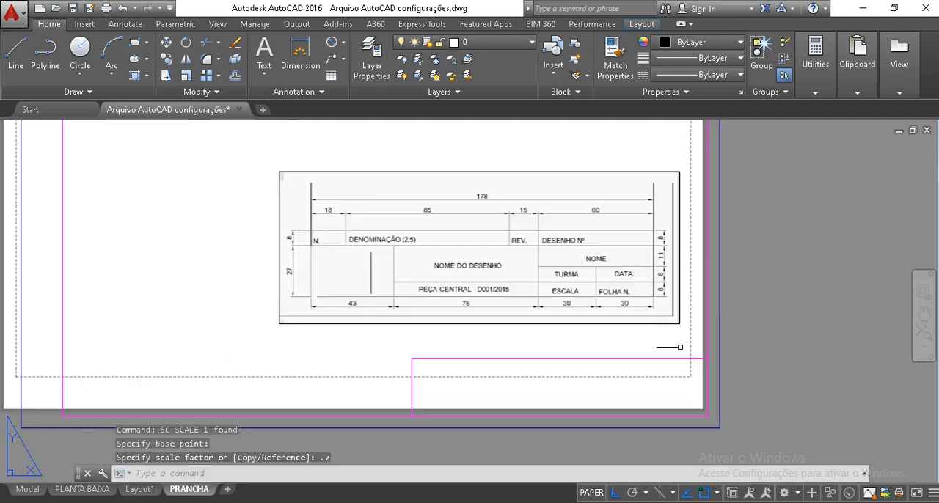
# Scale the reduced title block reference image by 0.7 a second time, using the same corner as base point
pyautogui.click(681, 344)
pyautogui.click(654, 319)
pyautogui.press('Return')
pyautogui.click(679, 323)
pyautogui.write('.7')
pyautogui.press('Return')
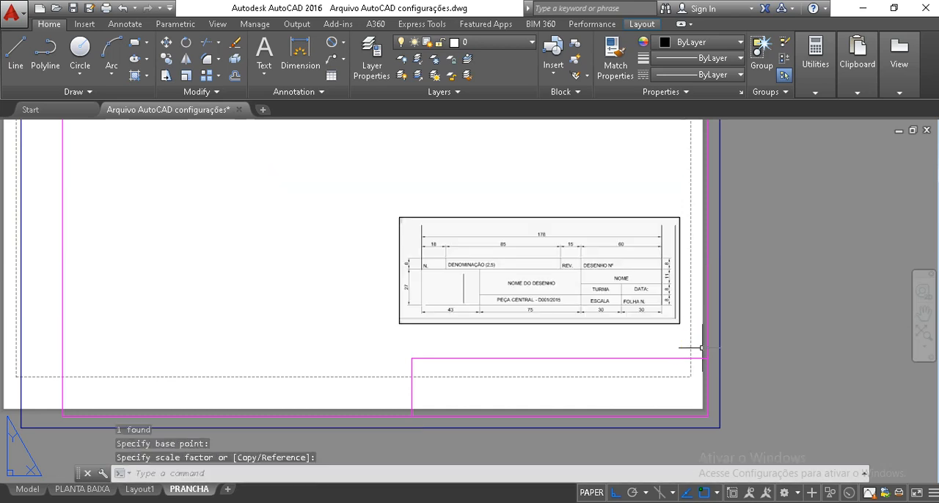
# Move the scaled reference image straight down to just above the drawn title block
pyautogui.moveTo(679, 374); pyautogui.dragTo(612, 317, button='middle')
pyautogui.click(605, 305)
pyautogui.click(566, 240)
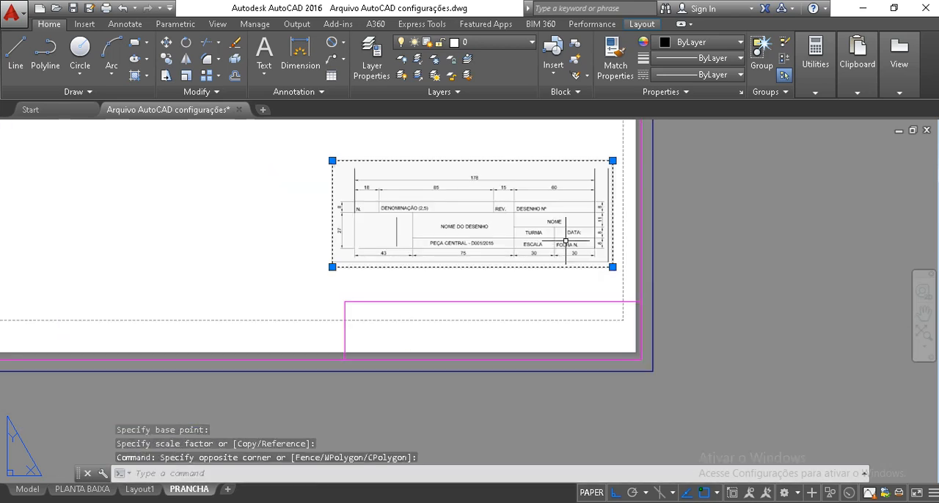
pyautogui.write('m')
pyautogui.press('Return')
pyautogui.click(723, 301)
pyautogui.click(729, 317)
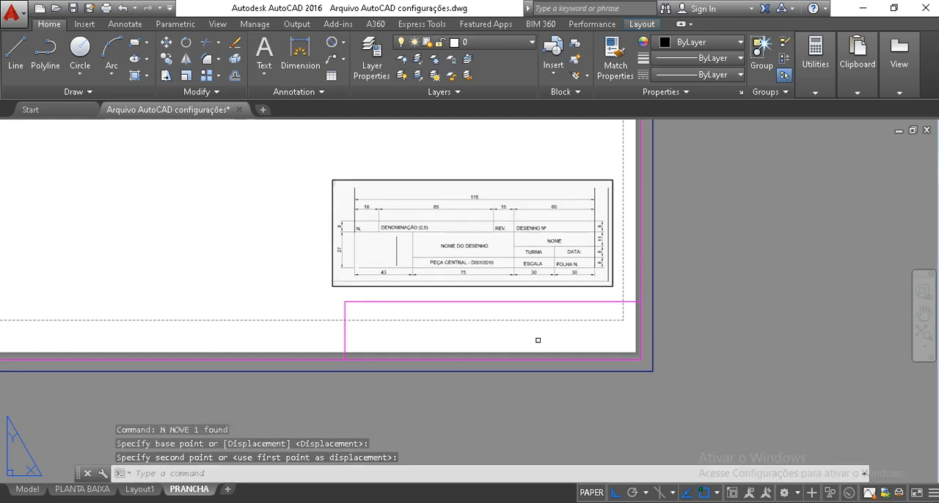
# Move the outer frame, margins, title block and reference image together to the right, partly off the paper
pyautogui.scroll(2, 490, 338)
pyautogui.scroll(-4, 559, 379)
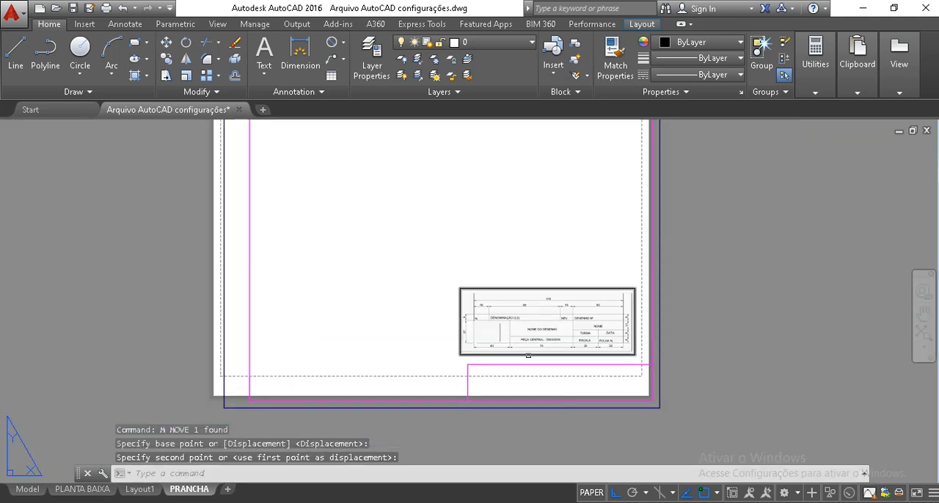
pyautogui.scroll(-2, 528, 356)
pyautogui.moveTo(306, 174); pyautogui.dragTo(606, 380)
pyautogui.write('m')
pyautogui.press('Return')
pyautogui.click(452, 262)
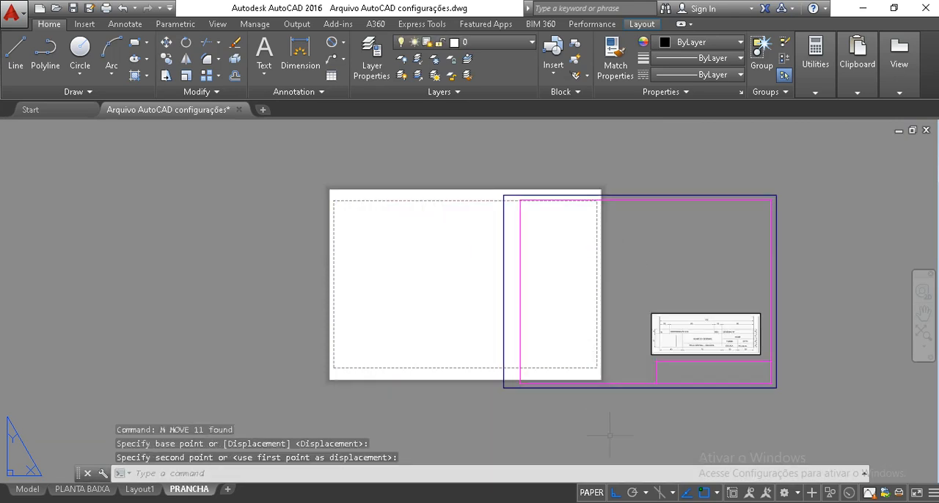
pyautogui.scroll(2, 658, 288)
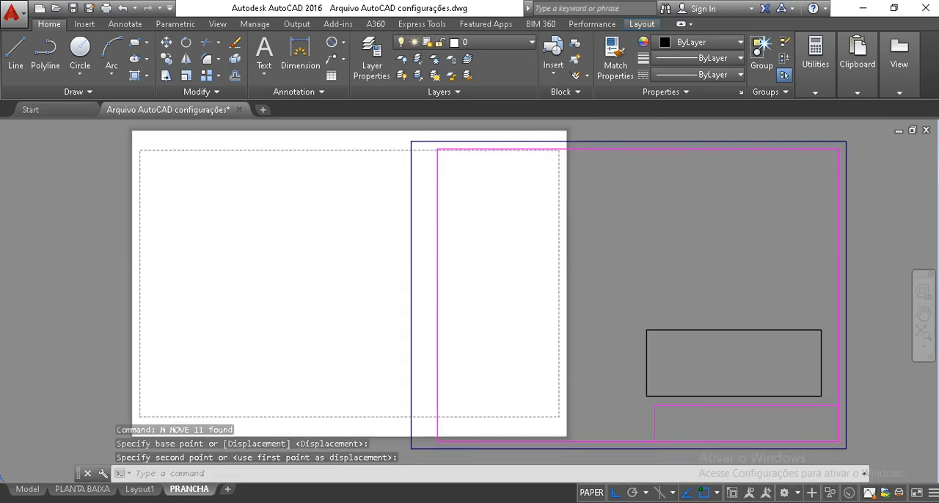
pyautogui.click(545, 319)
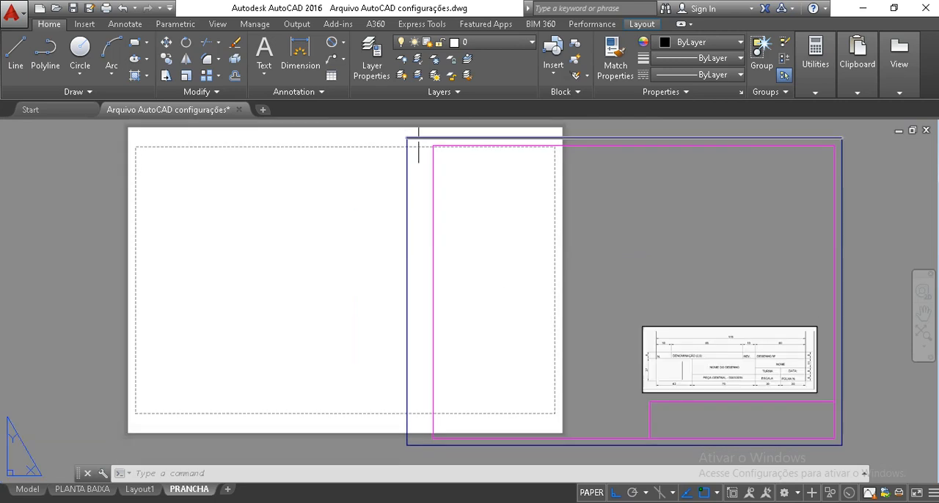
# With Ortho off, move the whole frame and reference image so the outer frame's upper-left corner meets the paper's upper-left corner
pyautogui.click(389, 132)
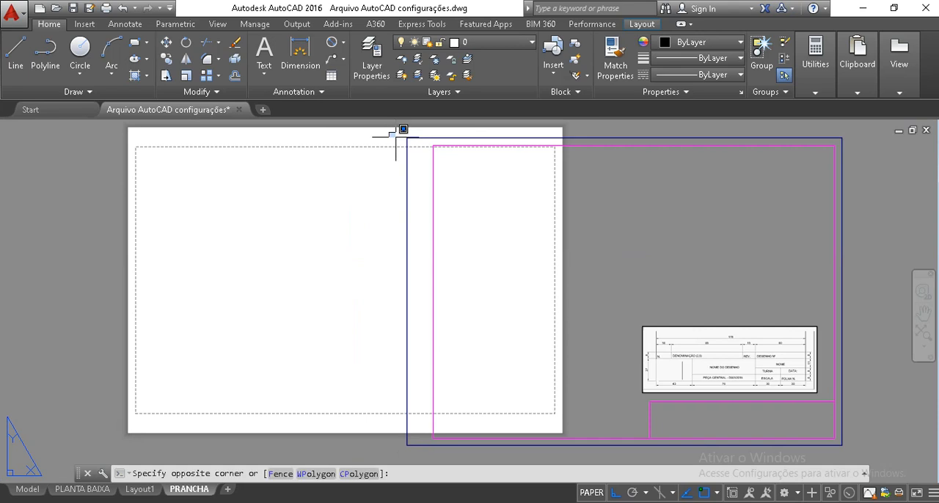
pyautogui.click(865, 460)
pyautogui.write('m')
pyautogui.press('Return')
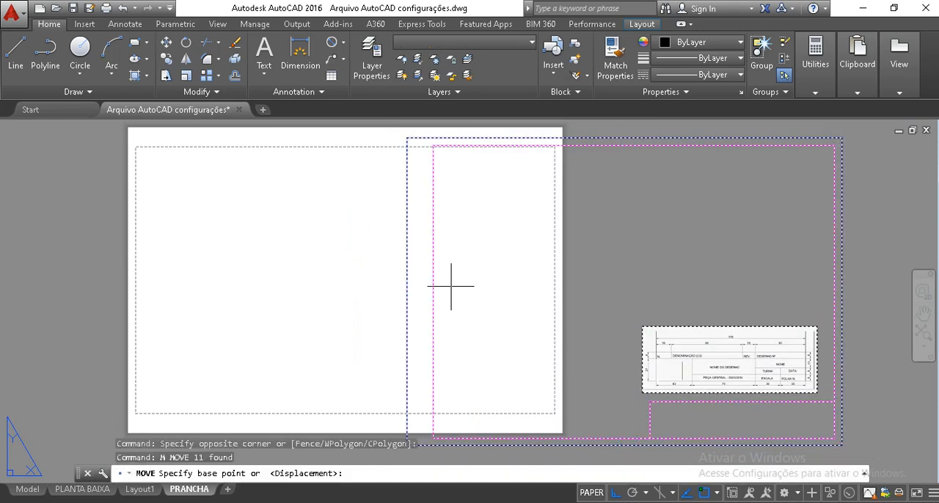
pyautogui.click(406, 138)
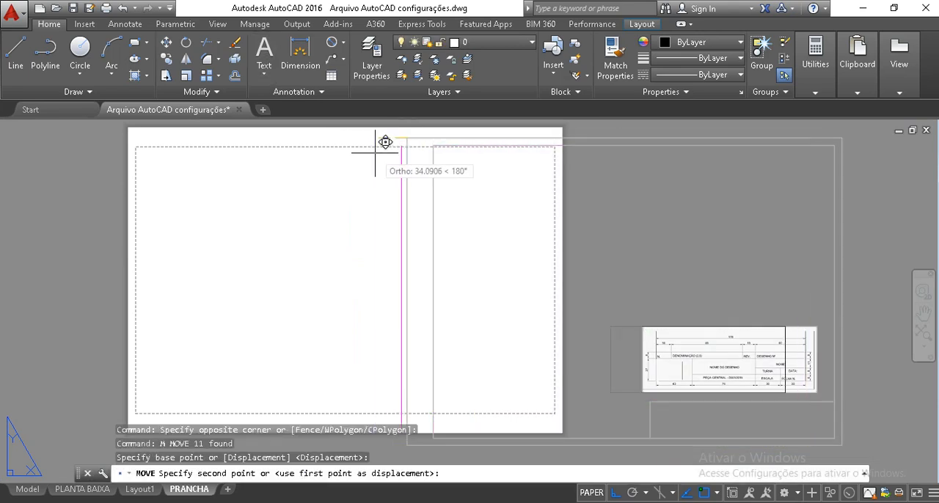
pyautogui.press('F8')
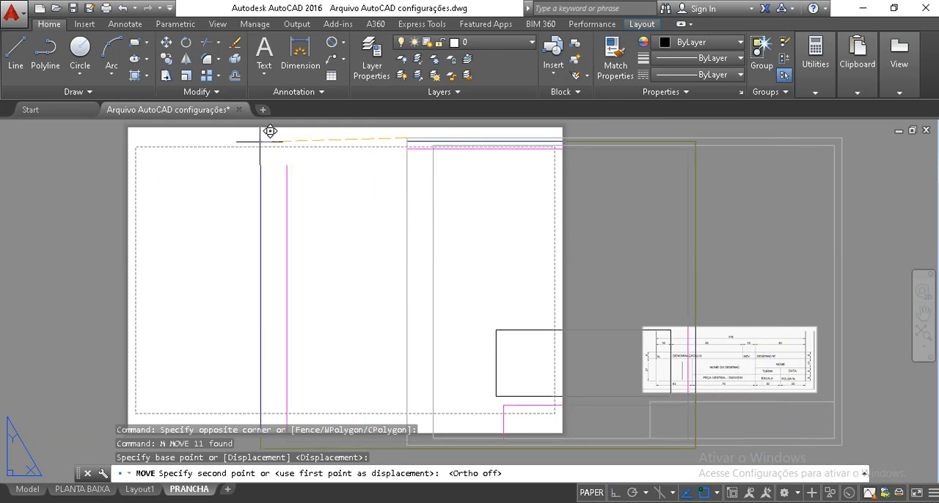
pyautogui.scroll(3, 176, 158)
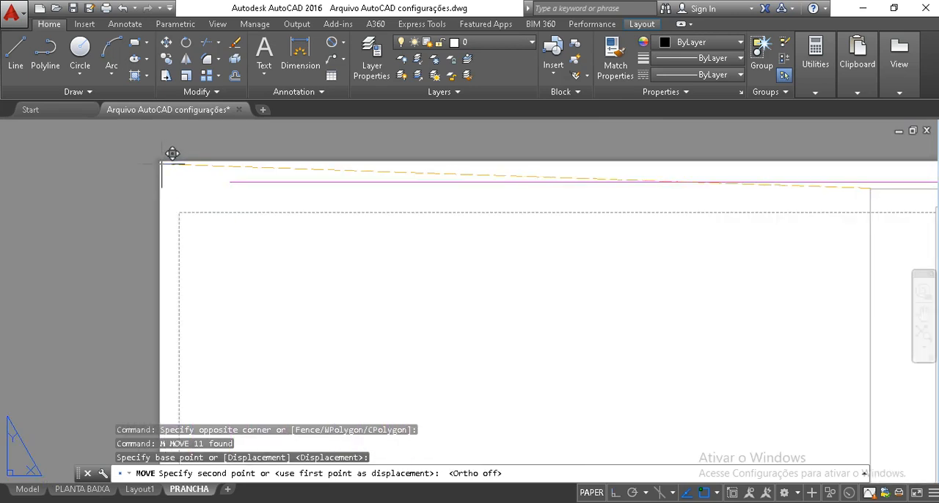
pyautogui.click(162, 162)
pyautogui.scroll(-5, 250, 215)
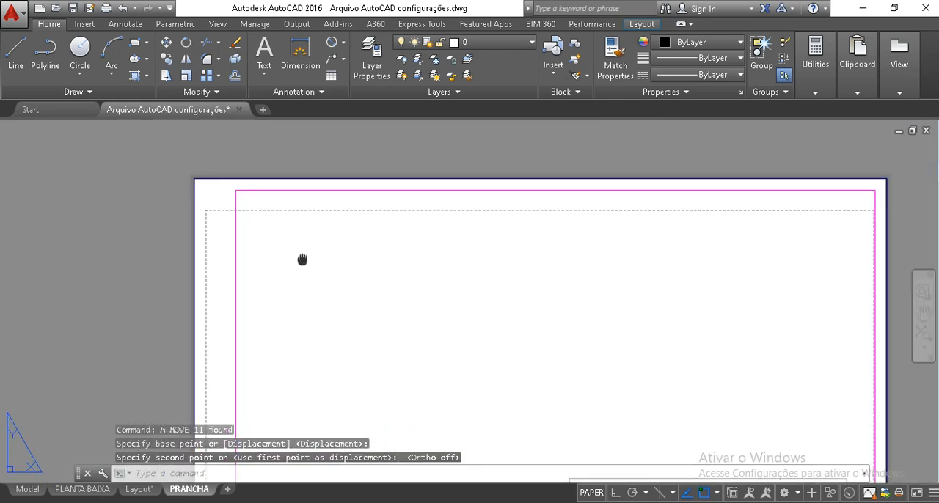
# Move the title block reference image right and slightly down, to just above the drawn title block near its right end
pyautogui.scroll(4, 295, 199)
pyautogui.moveTo(310, 223); pyautogui.dragTo(329, 310, button='middle')
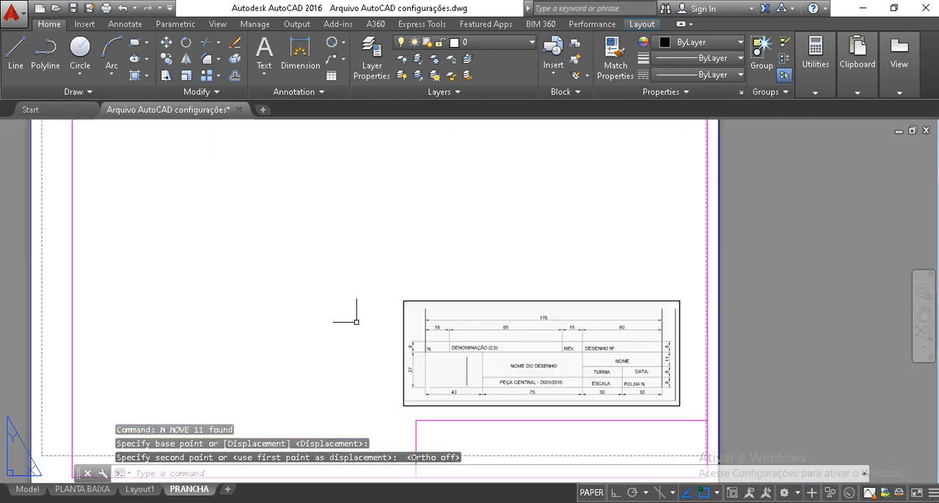
pyautogui.scroll(2, 558, 411)
pyautogui.moveTo(558, 411)
pyautogui.mouseDown(button='middle')
pyautogui.moveTo(562, 363)
pyautogui.moveTo(533, 284)
pyautogui.moveTo(524, 292)
pyautogui.mouseUp(button='middle')
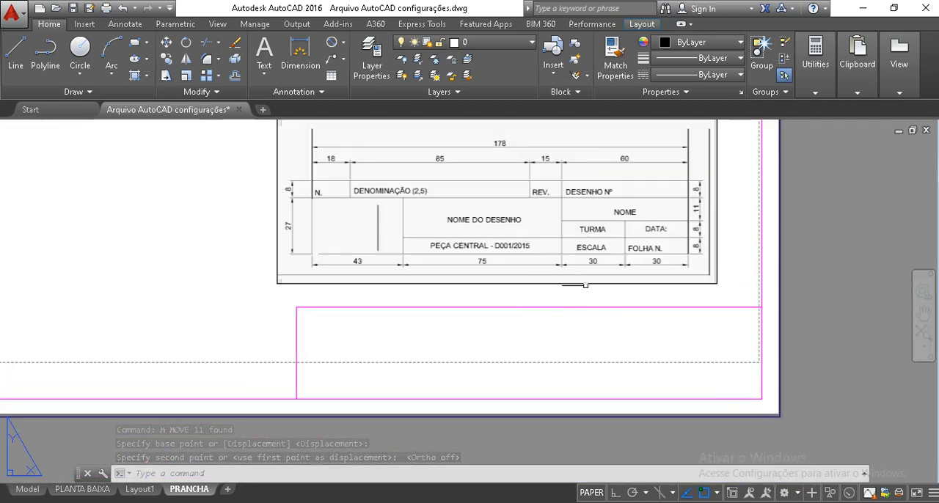
pyautogui.click(593, 293)
pyautogui.click(725, 292)
pyautogui.write('m')
pyautogui.press('Return')
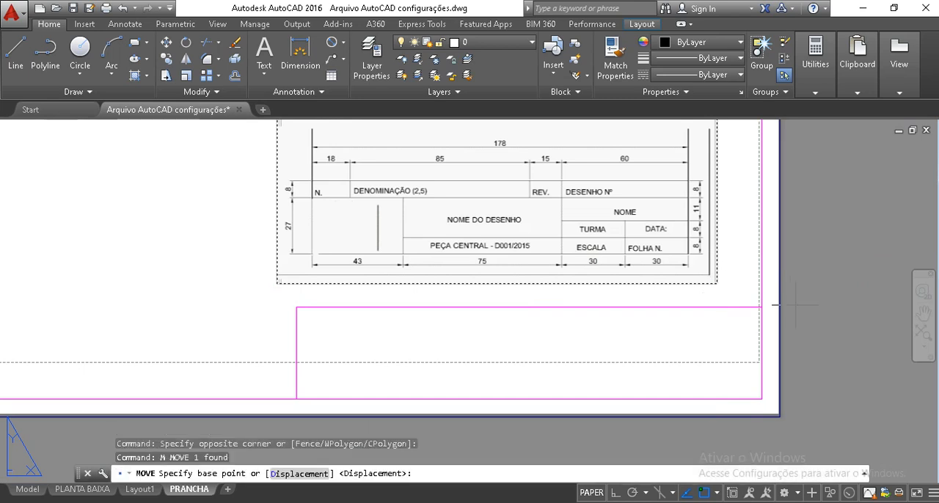
pyautogui.click(803, 295)
pyautogui.click(839, 309)
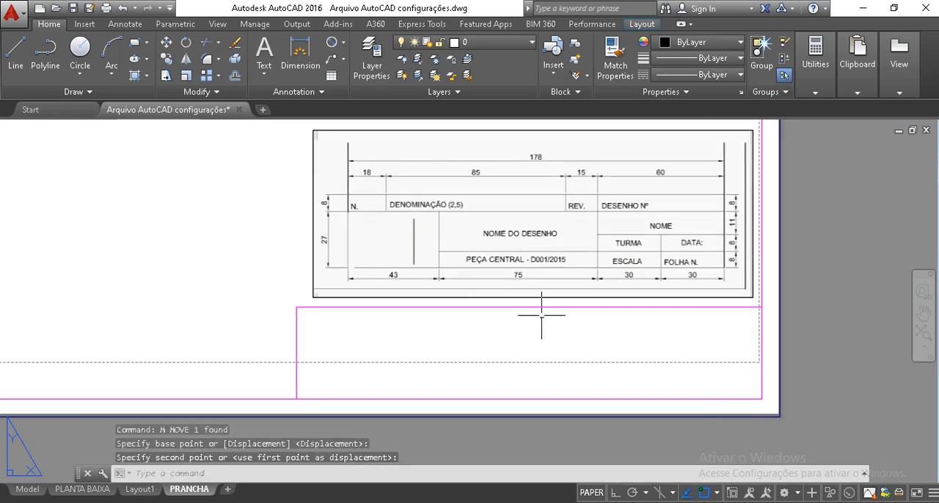
# Offset the right margin line 60 inward to create a vertical division in the title block
pyautogui.moveTo(487, 310)
pyautogui.mouseDown(button='middle')
pyautogui.moveTo(487, 323)
pyautogui.moveTo(452, 310)
pyautogui.mouseUp(button='middle')
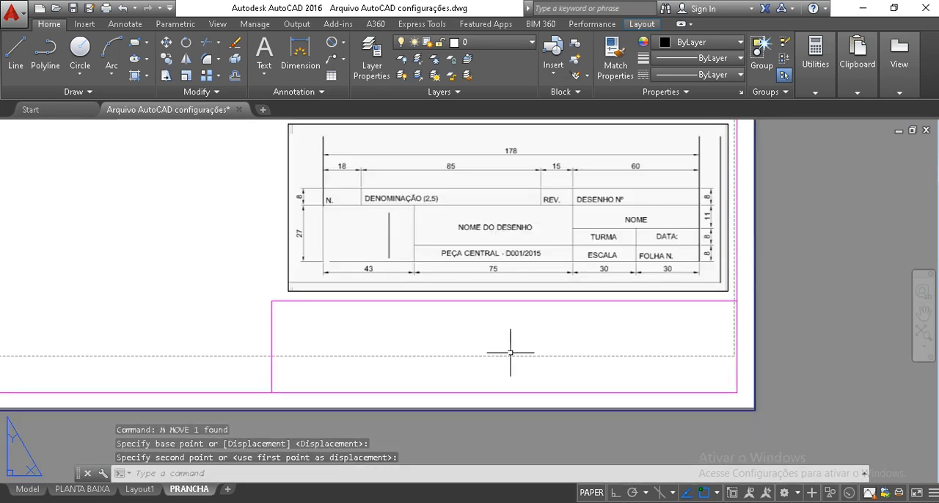
pyautogui.click(743, 409)
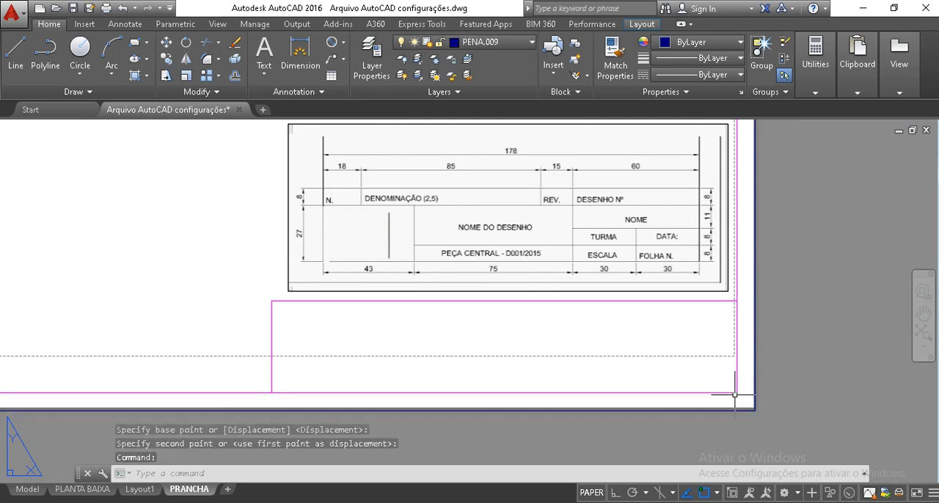
pyautogui.press('Escape')
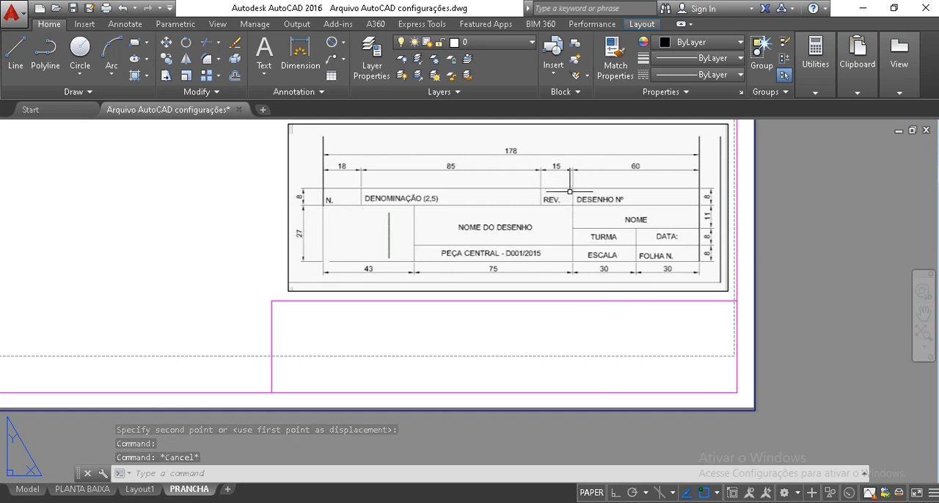
pyautogui.write('o')
pyautogui.press('Return')
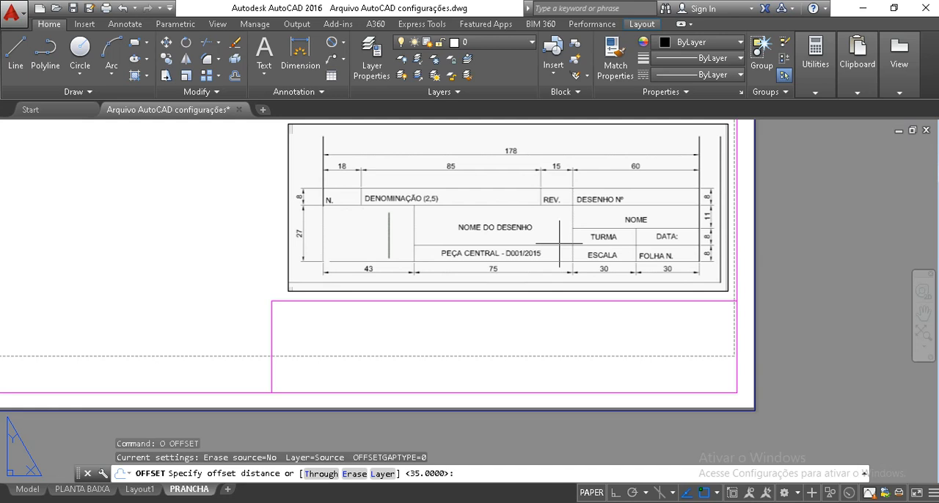
pyautogui.write('60')
pyautogui.press('Return')
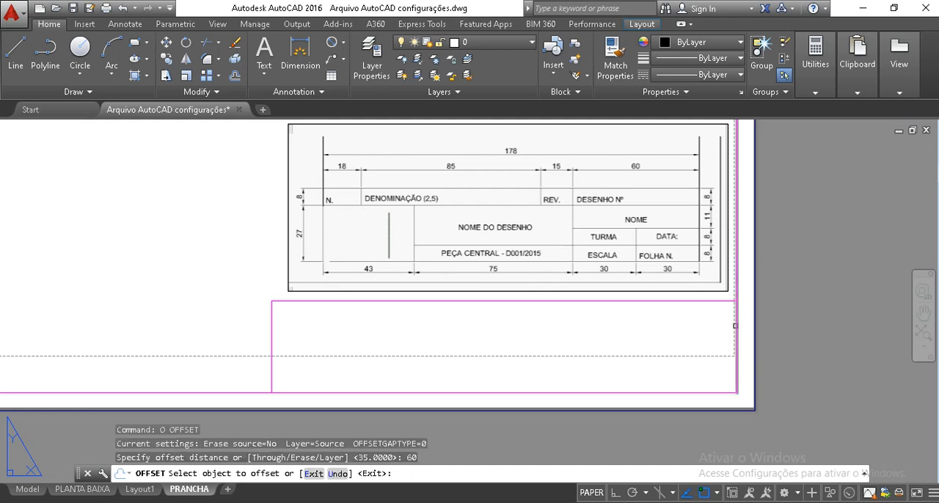
pyautogui.click(736, 316)
pyautogui.click(638, 329)
pyautogui.press('Return')
pyautogui.press('Escape')
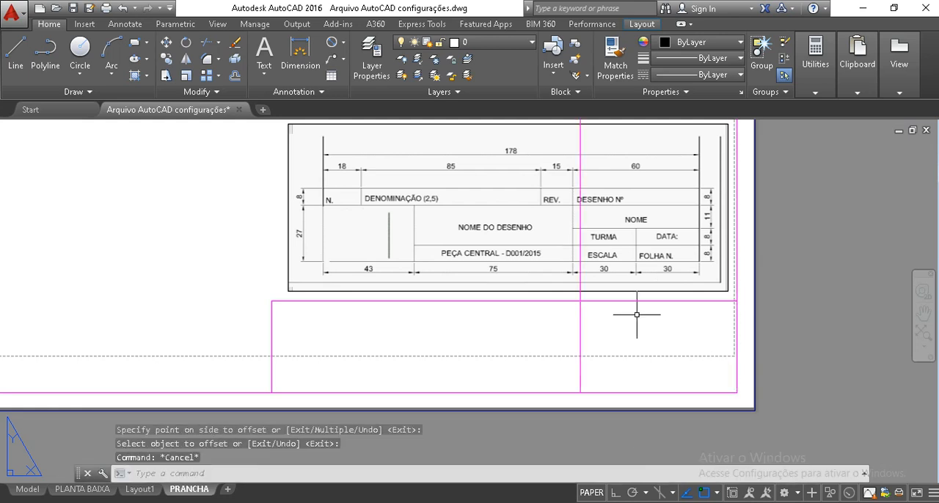
# Trim the new vertical line at the title block's top edge and delete the leftover part above it
pyautogui.write('tr')
pyautogui.press('Return')
pyautogui.press('Return')
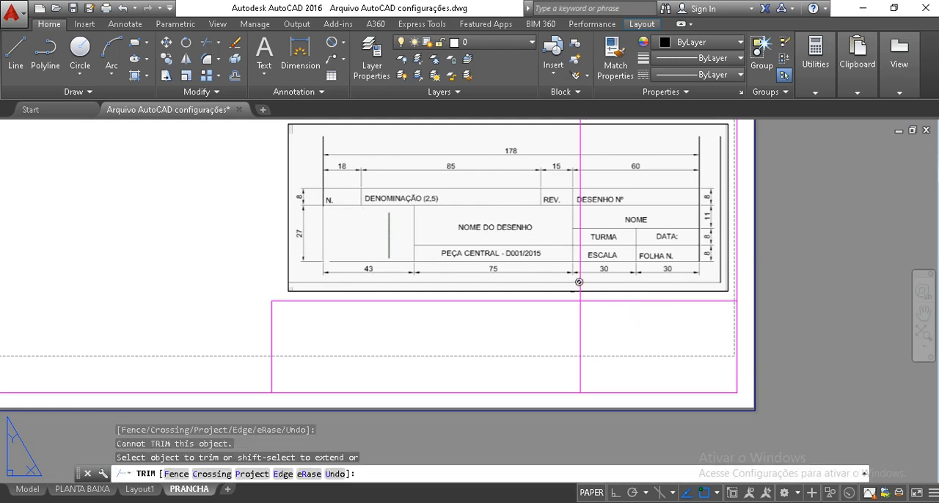
pyautogui.press('Escape')
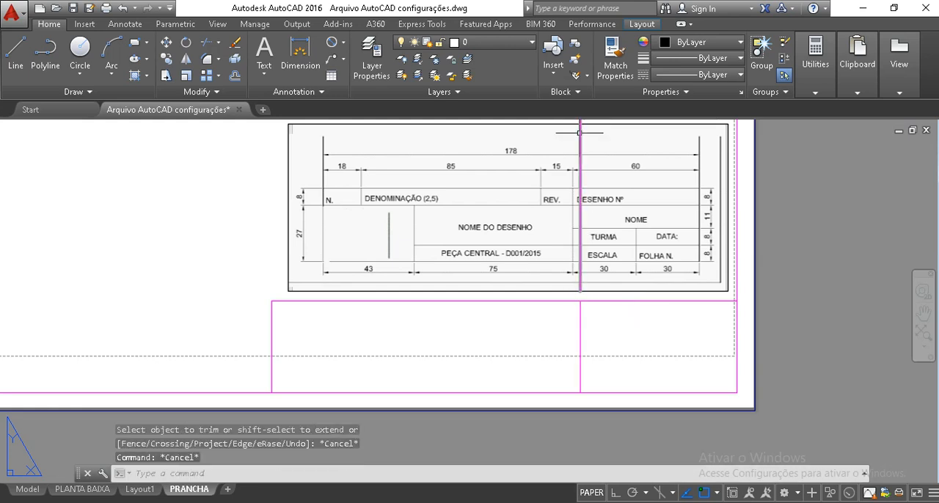
pyautogui.click(580, 132)
pyautogui.press('Delete')
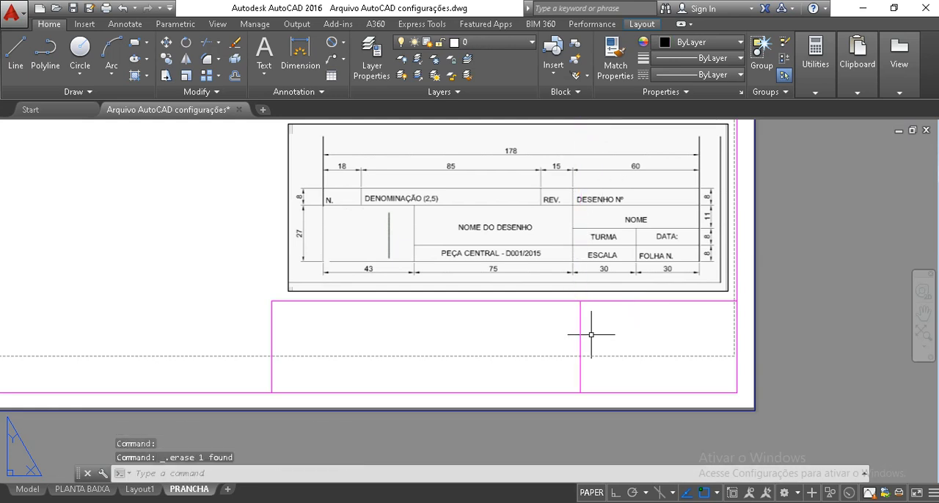
# Put the title block's new vertical division line on layer PENA.009
pyautogui.click(631, 330)
pyautogui.click(543, 338)
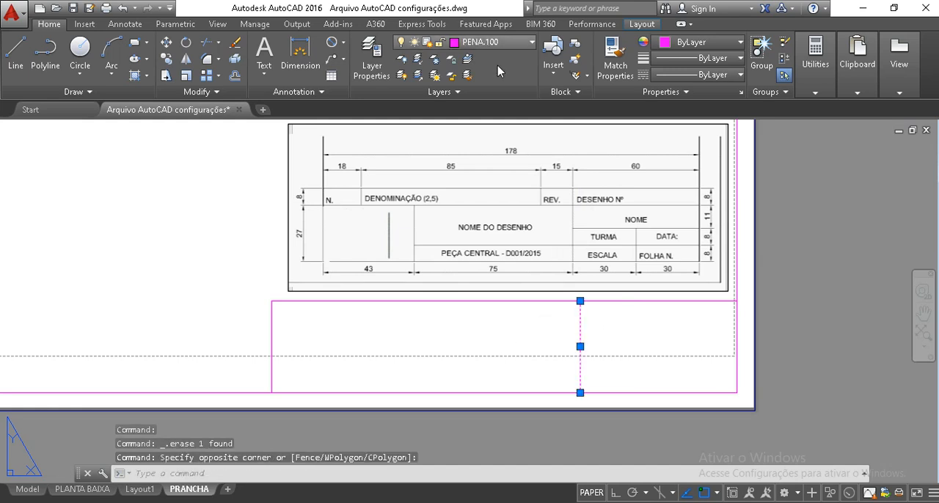
pyautogui.click(486, 42)
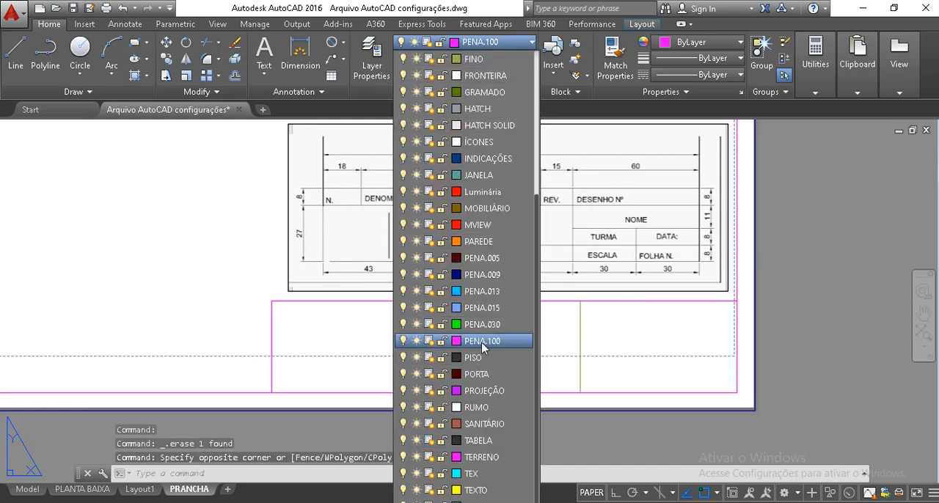
pyautogui.click(483, 275)
pyautogui.press('Escape')
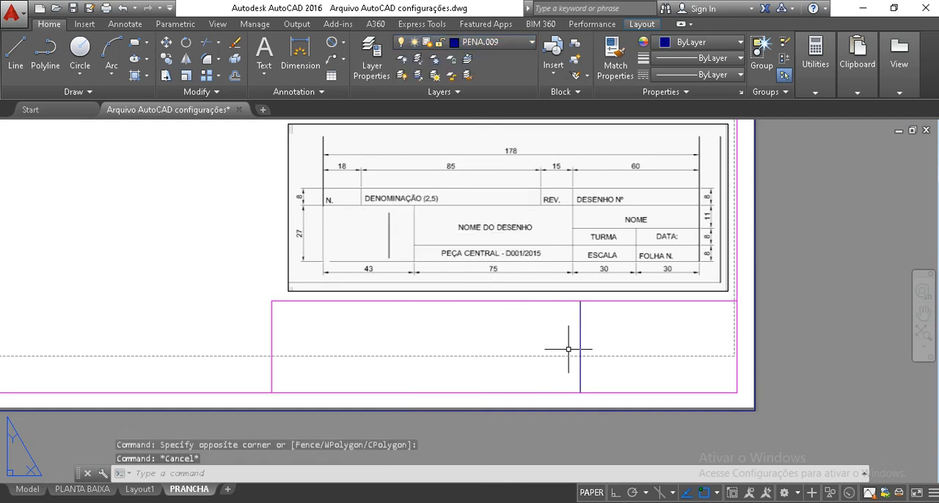
pyautogui.write('o')
pyautogui.press('Return')
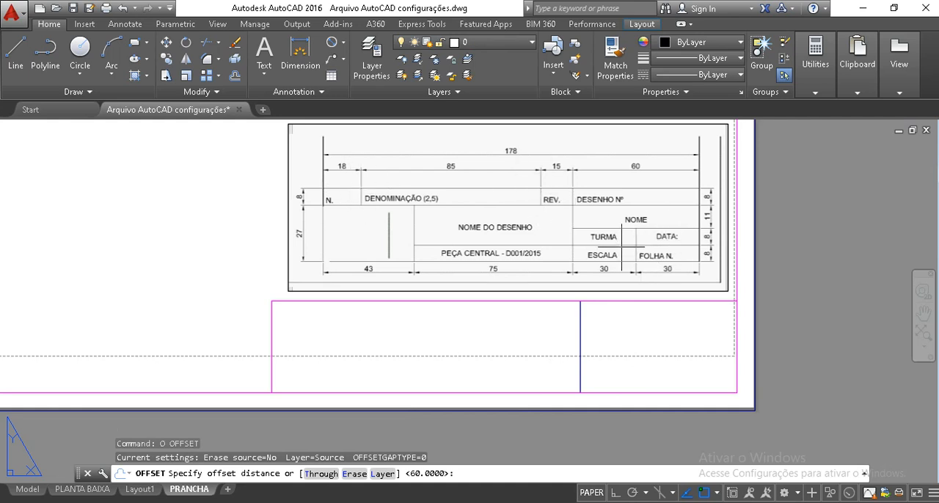
pyautogui.write('o')
pyautogui.press('Return')
pyautogui.write('30')
pyautogui.press('Return')
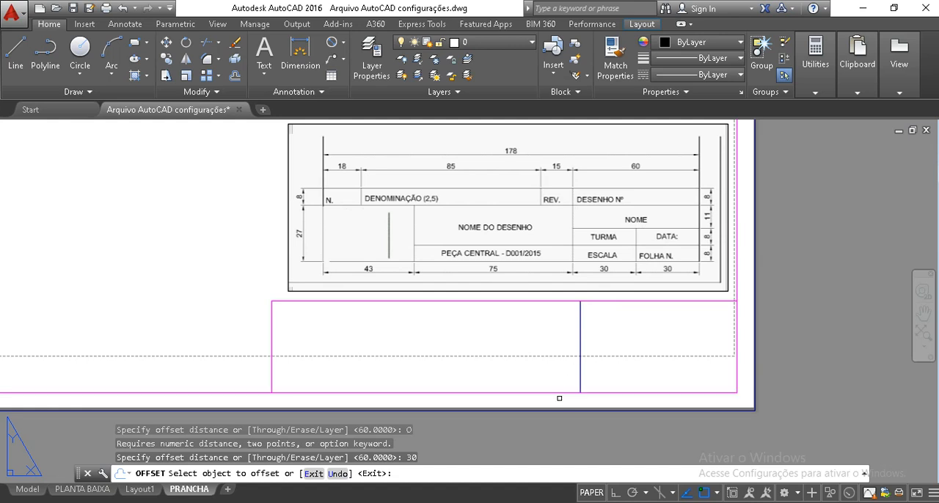
pyautogui.press('Return')
# Offset the blue vertical division line 30 to the right inside the title block
pyautogui.write('o')
pyautogui.press('Return')
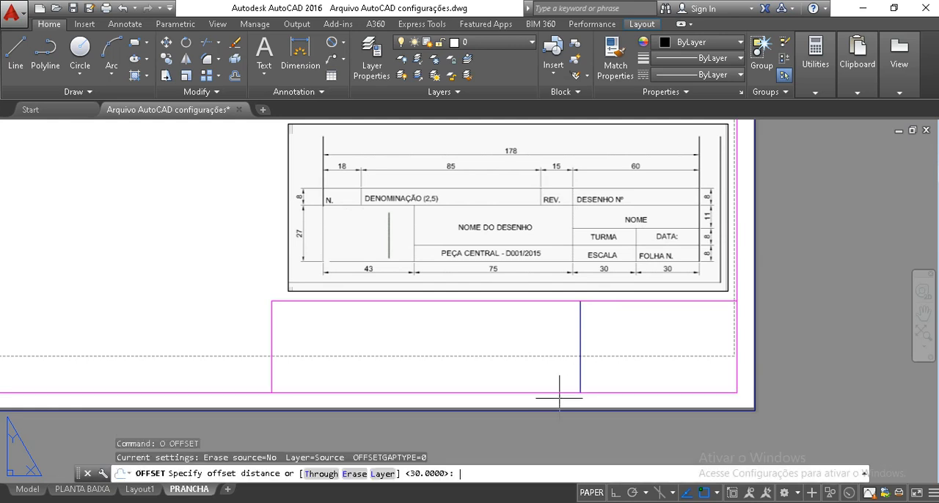
pyautogui.write('30')
pyautogui.press('Return')
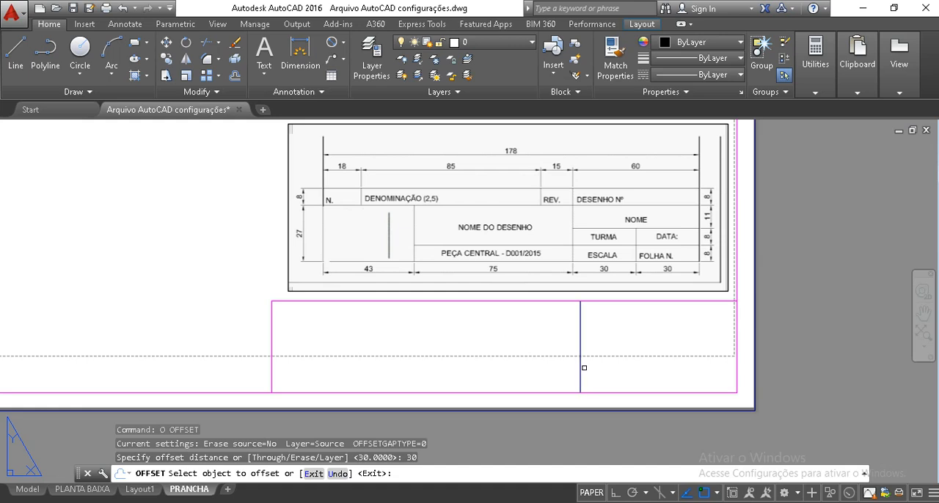
pyautogui.click(579, 362)
pyautogui.click(650, 377)
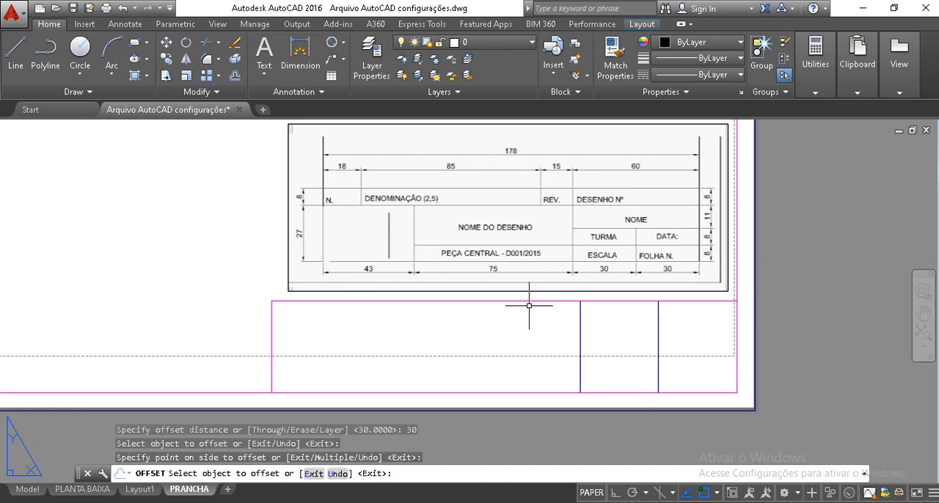
pyautogui.press('Return')
# Offset the left blue division line 15 to the left to form the REV. column
pyautogui.press('Return')
pyautogui.write('15')
pyautogui.press('Return')
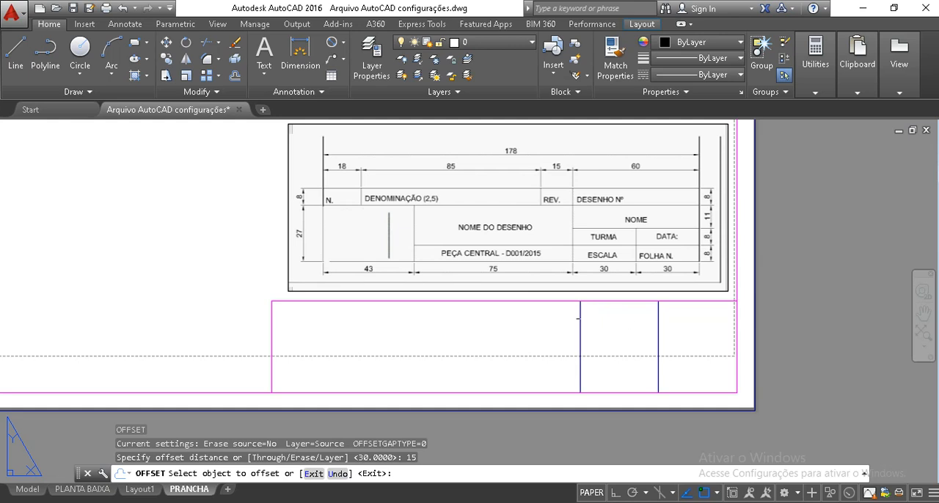
pyautogui.click(579, 318)
pyautogui.click(425, 329)
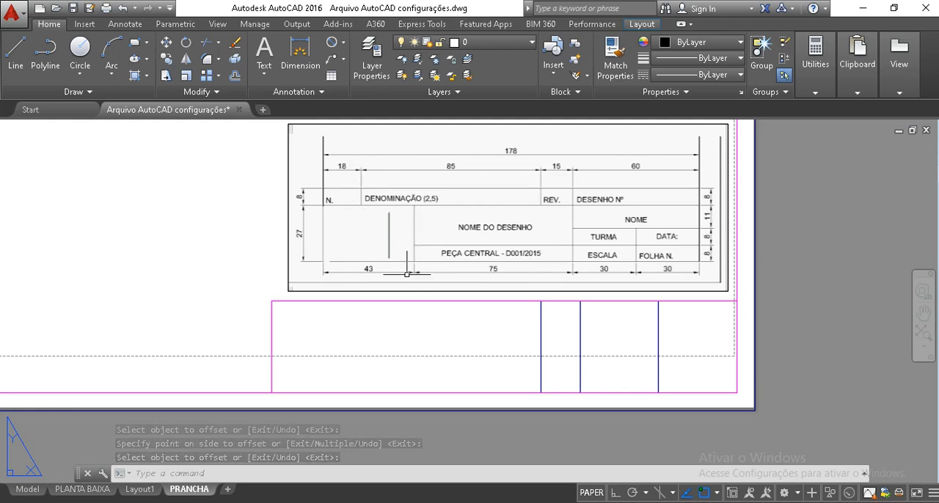
pyautogui.press('Return')
pyautogui.press('Return')
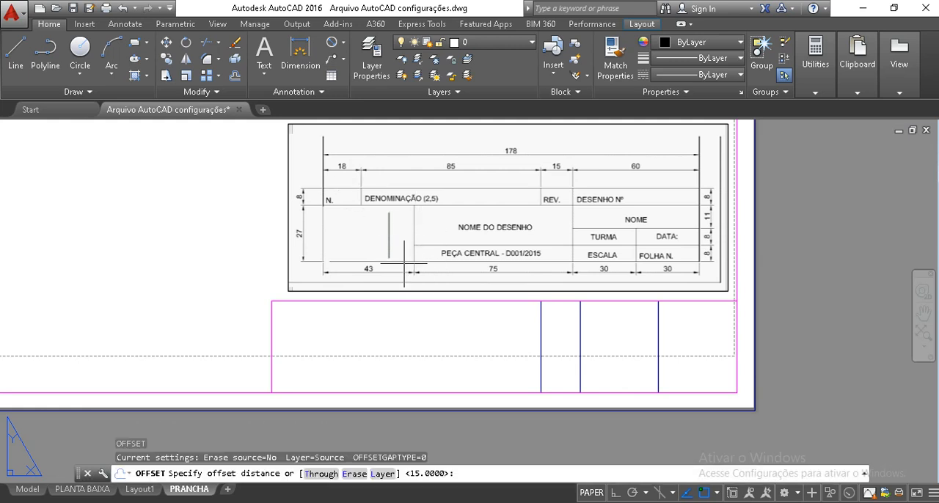
# Offset the title block's left edge 18 to the right for the N. column
pyautogui.write('18')
pyautogui.press('Return')
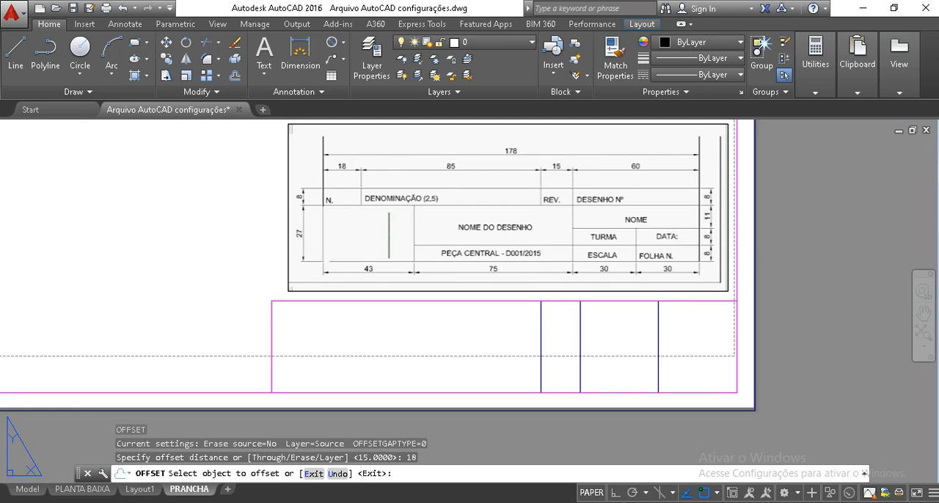
pyautogui.click(273, 321)
pyautogui.click(351, 335)
pyautogui.press('Return')
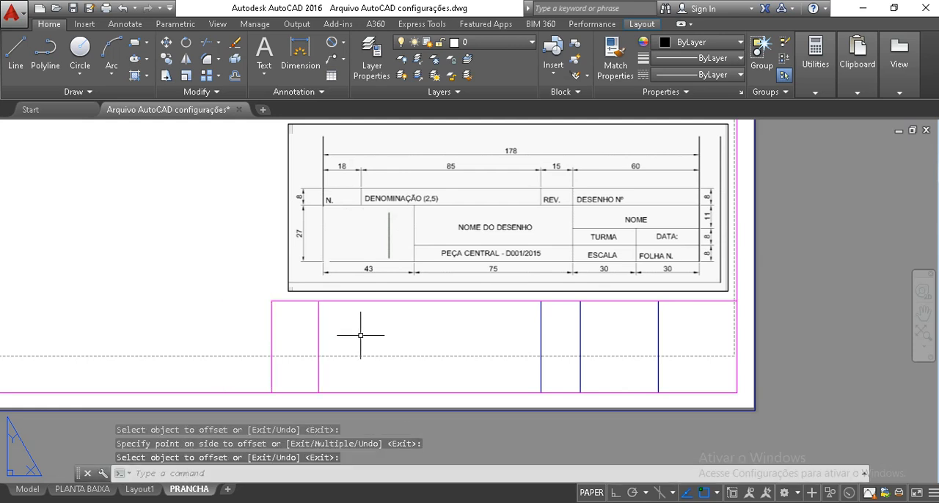
# Offset the title block's left edge 43 to the right to add another vertical division
pyautogui.press('Return')
pyautogui.write('4')
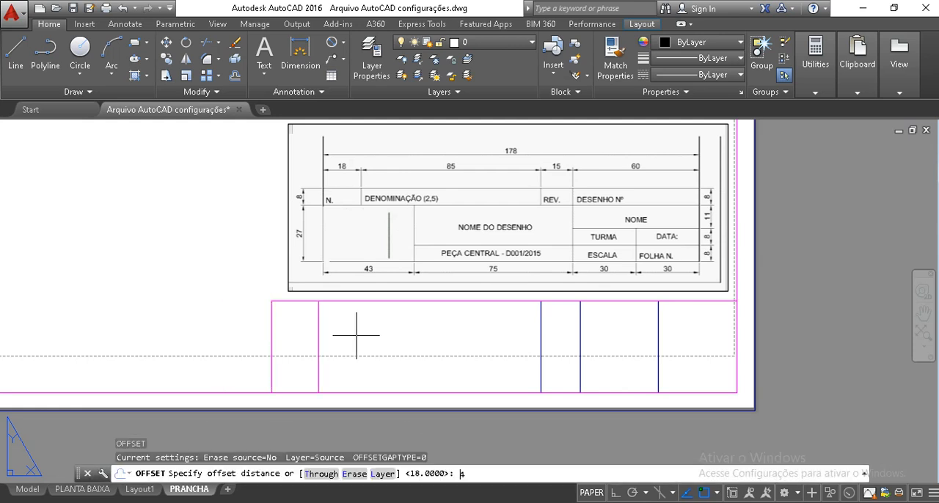
pyautogui.write('3')
pyautogui.press('Return')
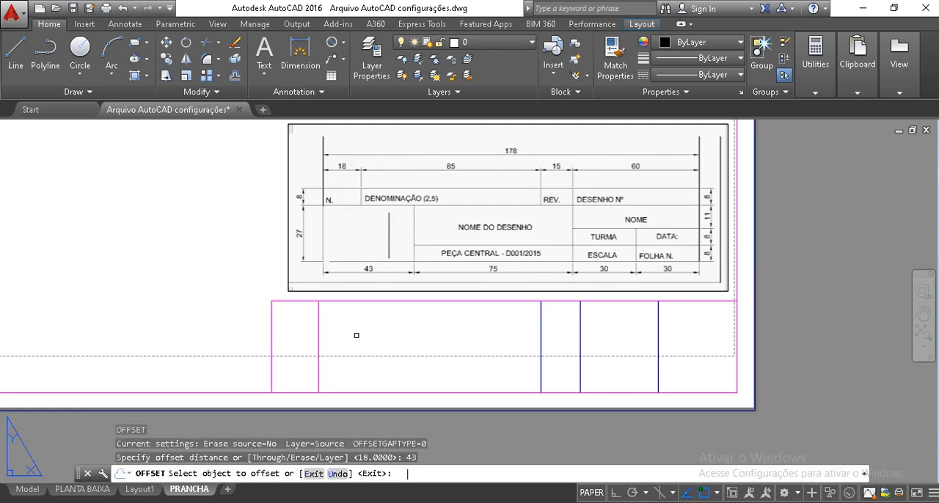
pyautogui.click(272, 330)
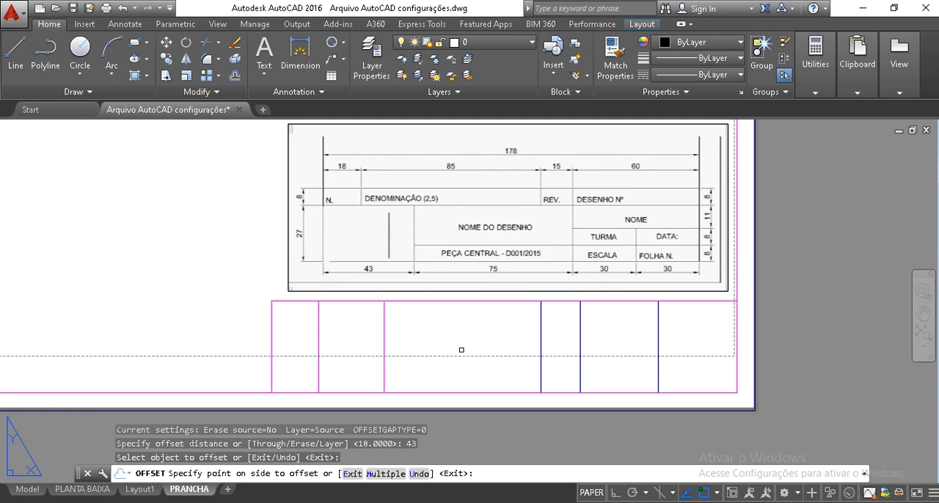
pyautogui.click(451, 351)
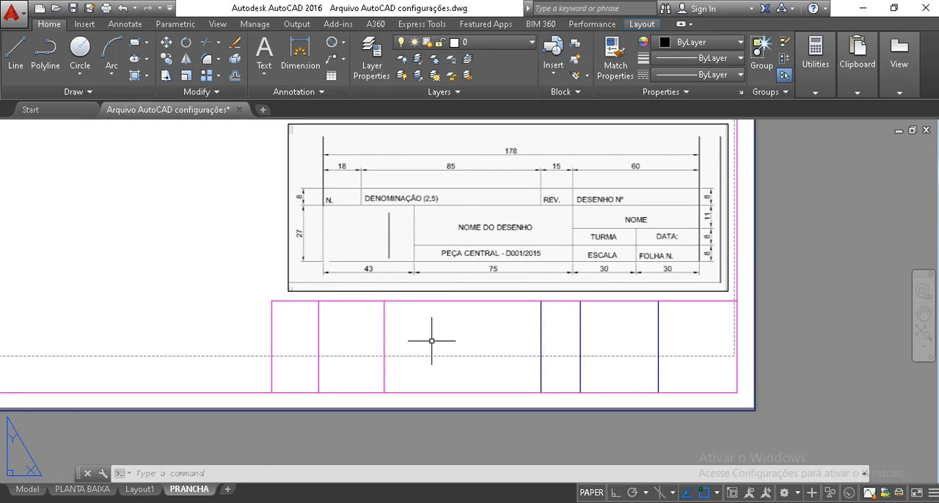
# Put the two magenta vertical lines inside the title block's left part on layer PENA.009
pyautogui.click(431, 341)
pyautogui.click(300, 318)
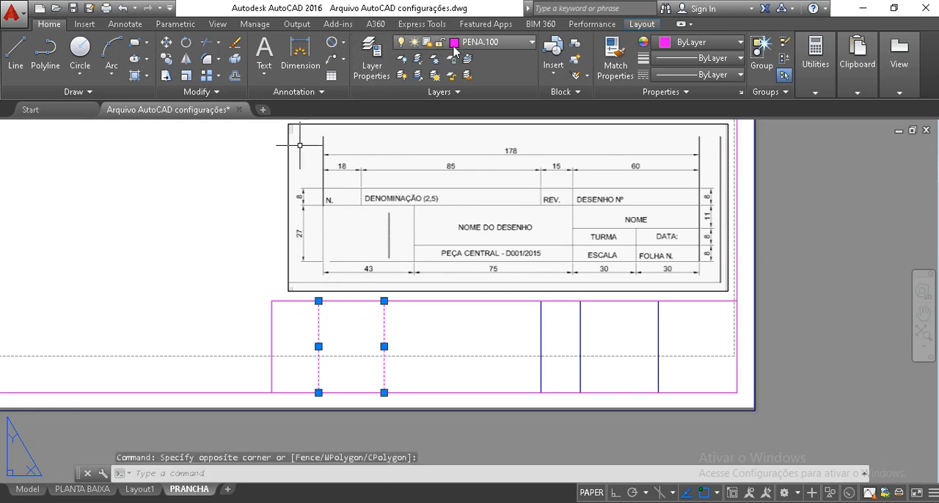
pyautogui.click(470, 44)
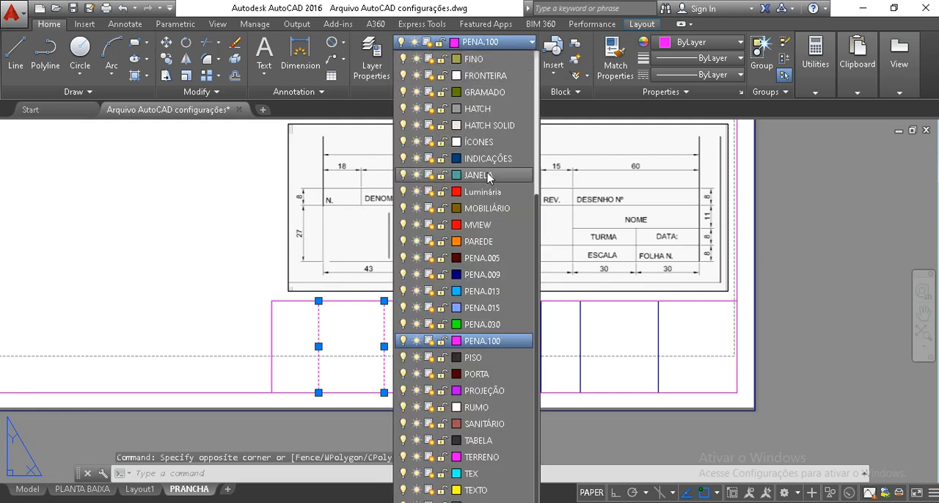
pyautogui.click(493, 276)
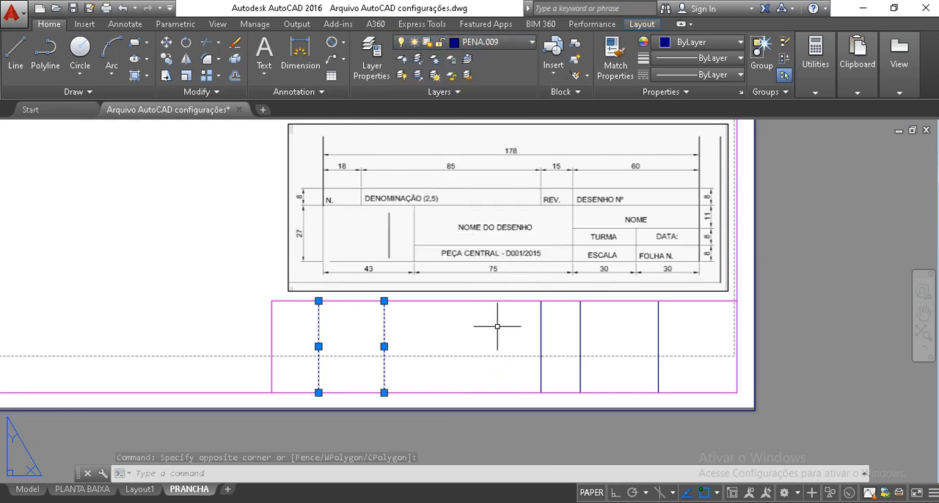
pyautogui.press('Escape')
pyautogui.press('Escape')
pyautogui.press('Escape')
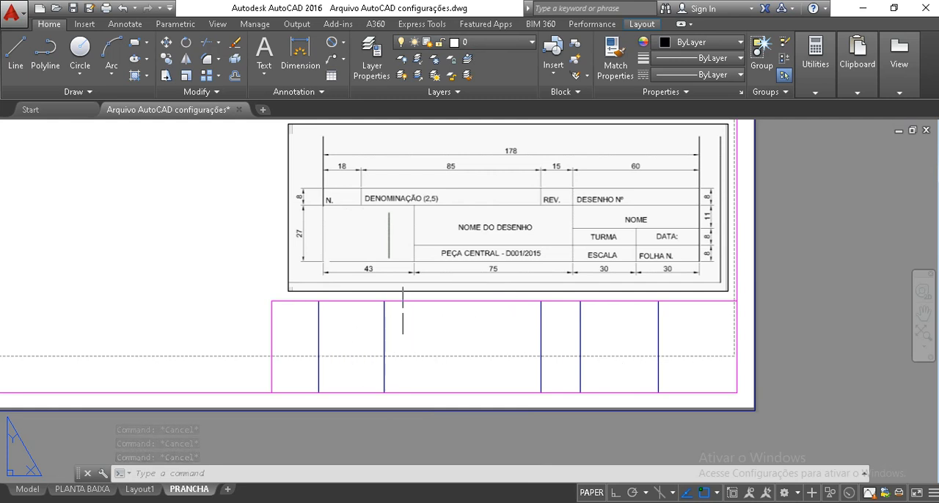
# Offset the title block's top edge 8 downward to form the header row
pyautogui.write('o')
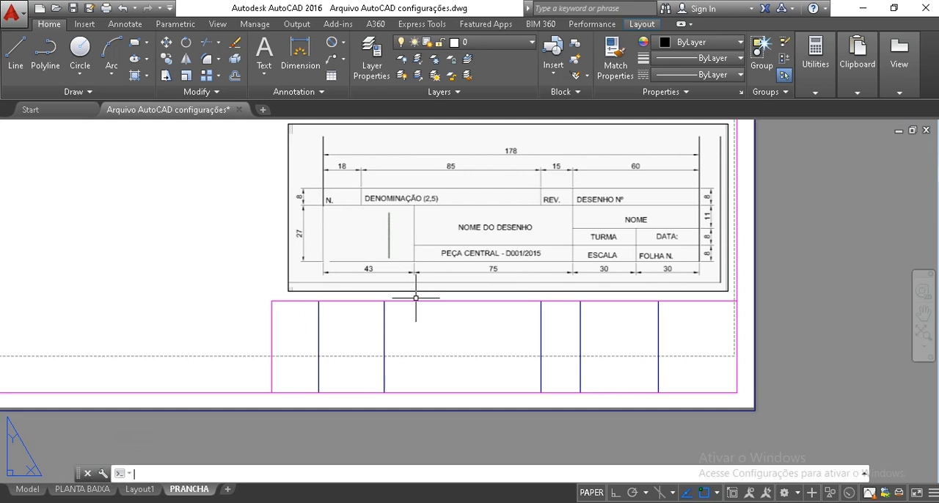
pyautogui.press('Return')
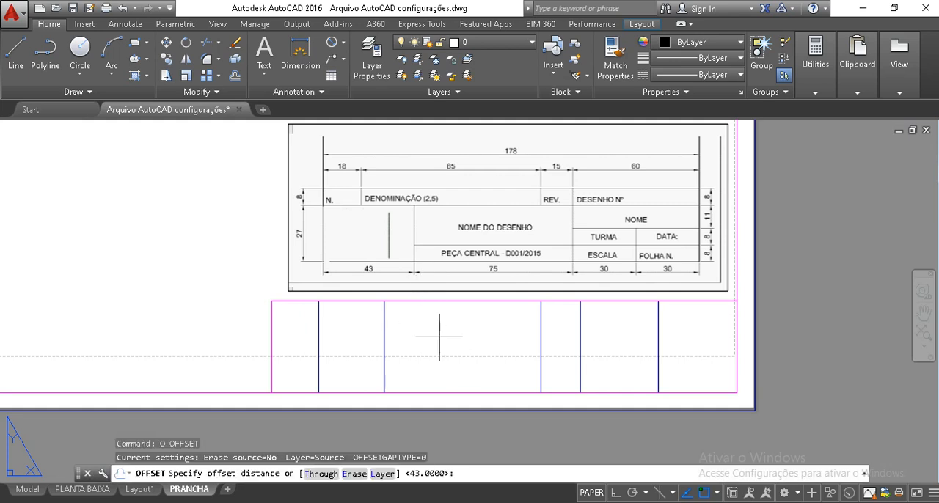
pyautogui.press('Return')
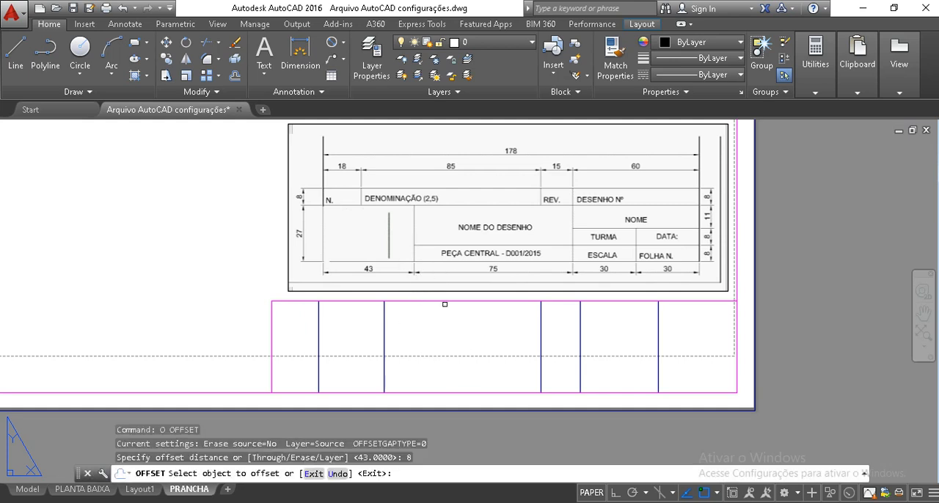
pyautogui.click(445, 302)
pyautogui.click(453, 366)
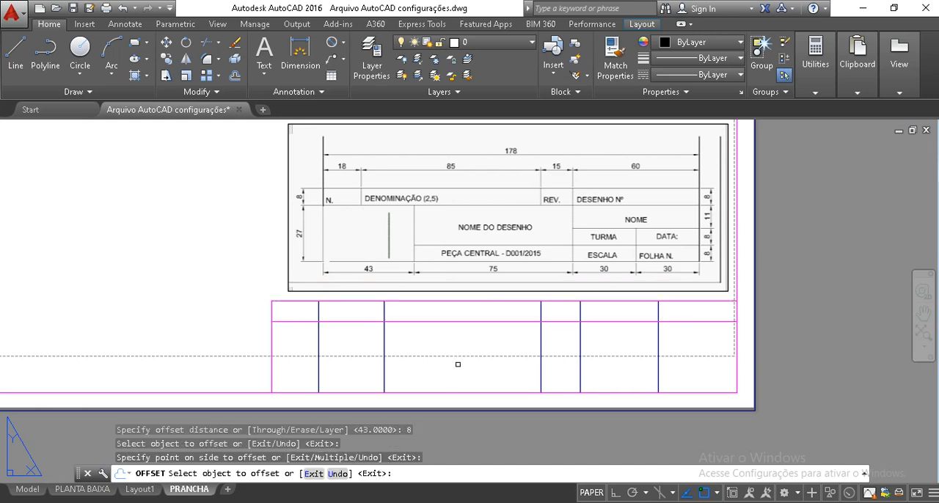
# Offset the title block's bottom edge 8 upward, and offset the resulting line another 8 upward
pyautogui.click(499, 392)
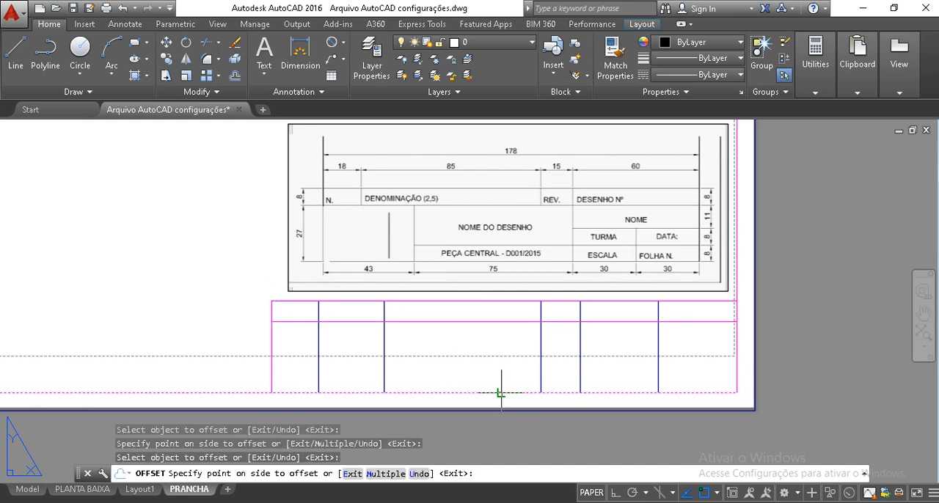
pyautogui.click(493, 359)
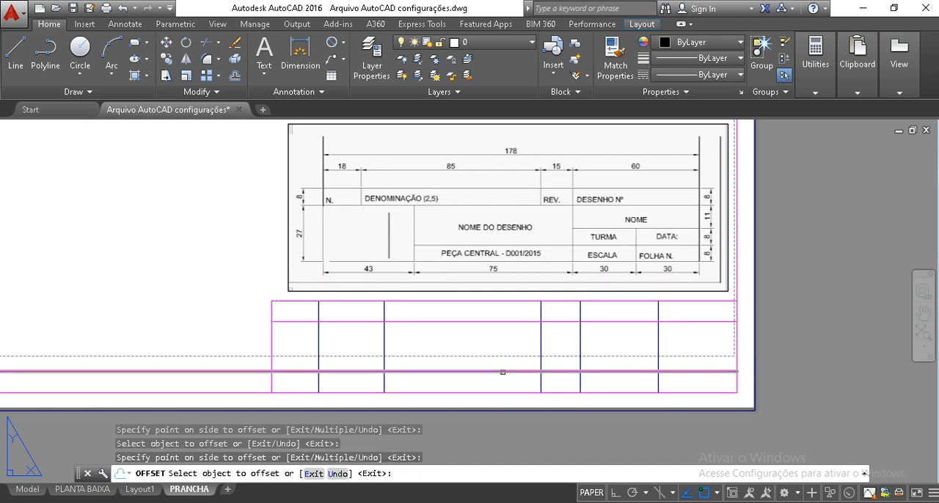
pyautogui.click(502, 372)
pyautogui.click(609, 335)
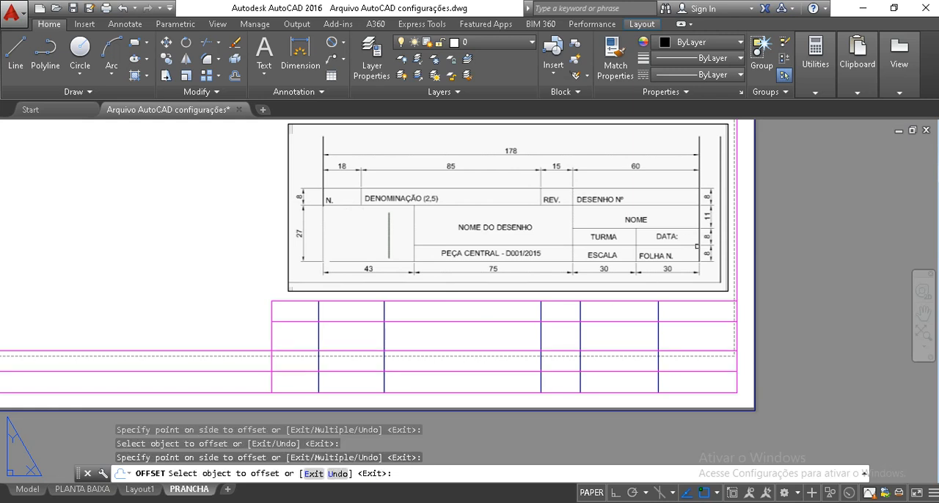
pyautogui.press('Escape')
pyautogui.press('Escape')
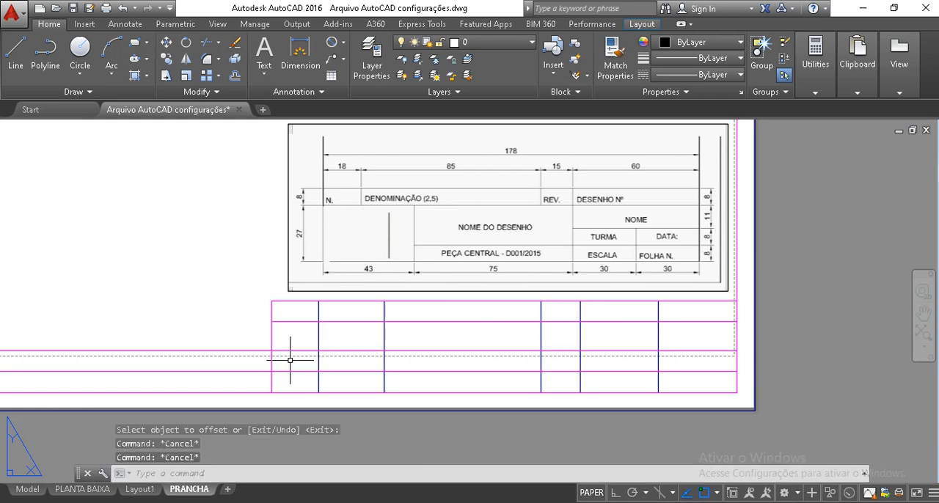
# Trim the two lower horizontal lines where they extend beyond the title block's left edge
pyautogui.write('TR')
pyautogui.press('Return')
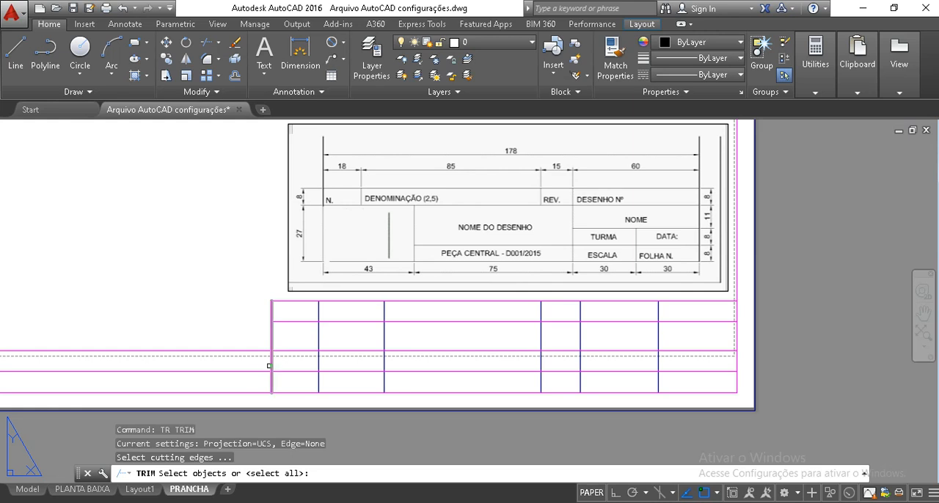
pyautogui.click(270, 366)
pyautogui.press('Return')
pyautogui.click(251, 385)
pyautogui.click(214, 333)
pyautogui.press('Escape')
pyautogui.press('Escape')
pyautogui.press('Escape')
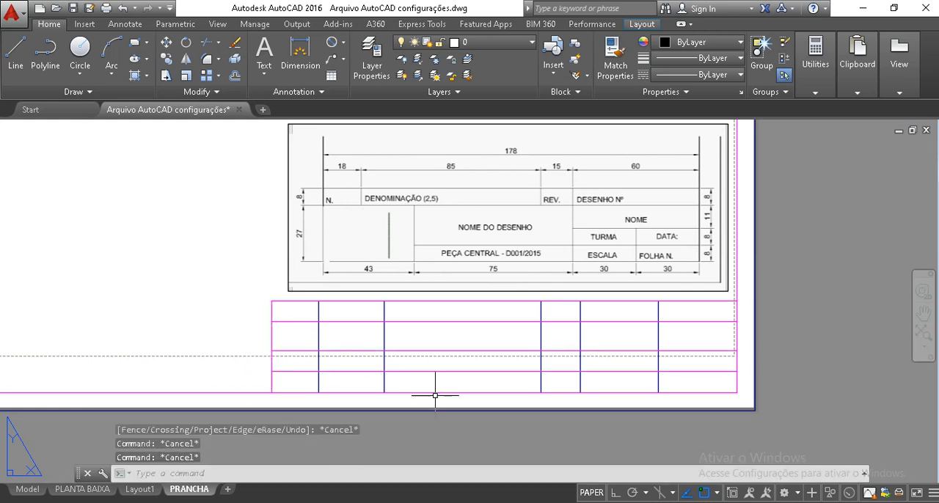
# Match the properties of the blue vertical division line onto the three magenta horizontal lines inside the title block
pyautogui.click(460, 385)
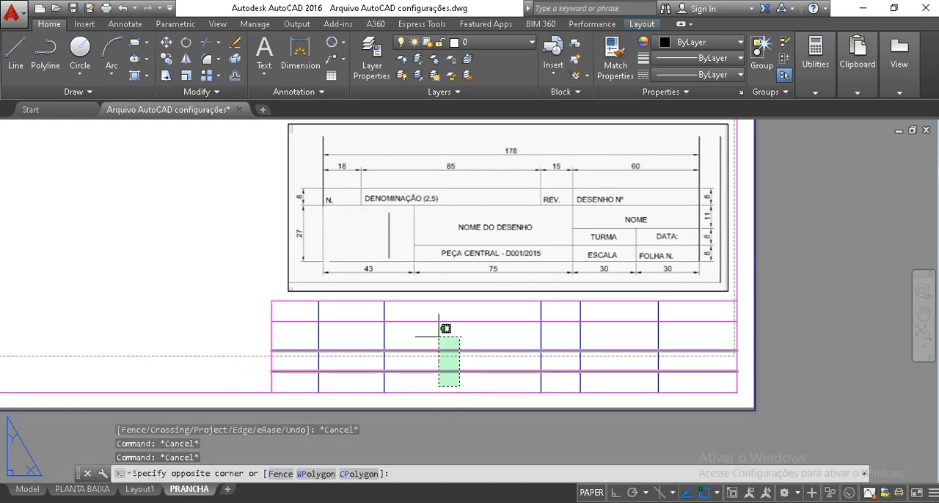
pyautogui.press('Escape')
pyautogui.write('MA')
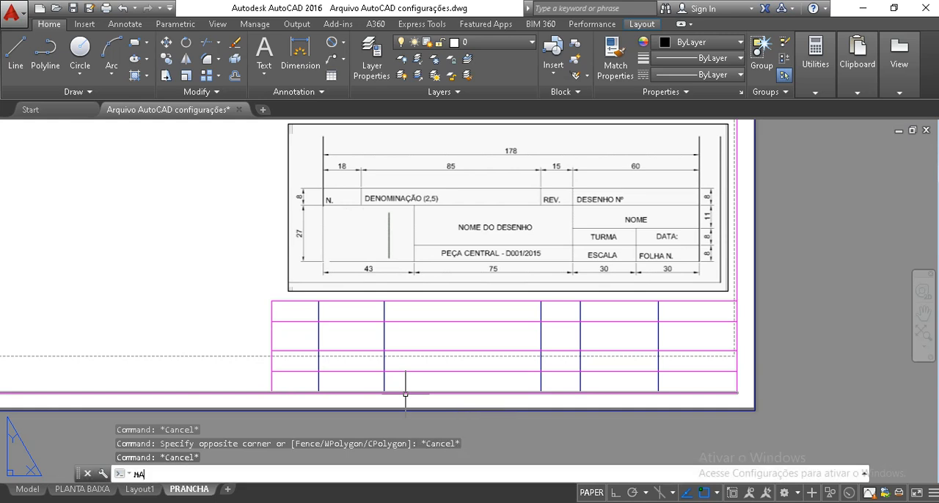
pyautogui.press('Return')
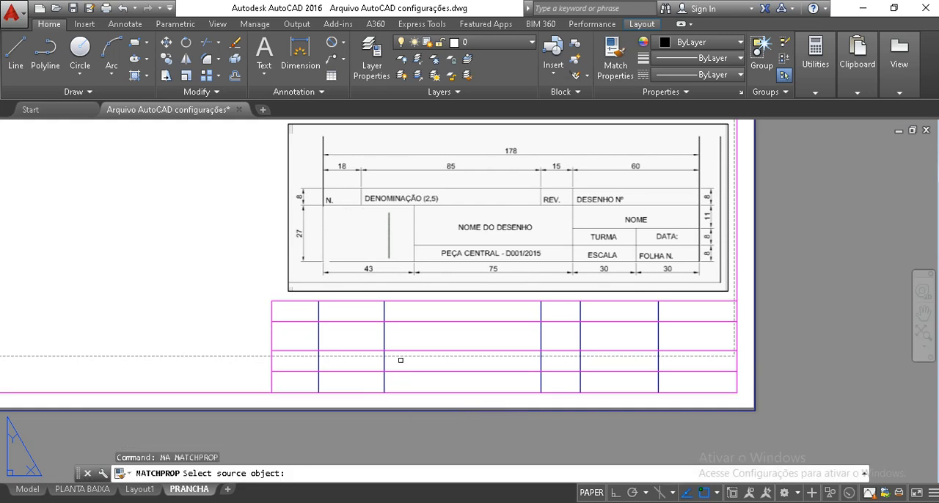
pyautogui.click(385, 361)
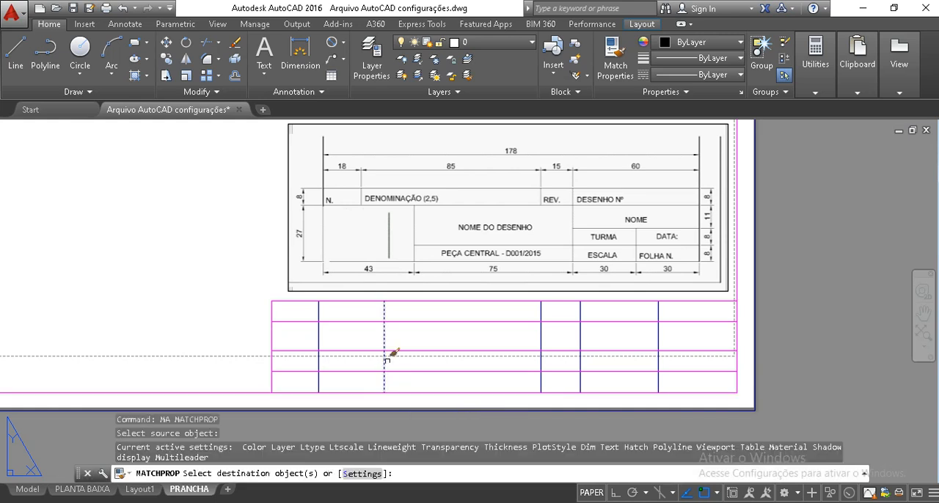
pyautogui.click(463, 380)
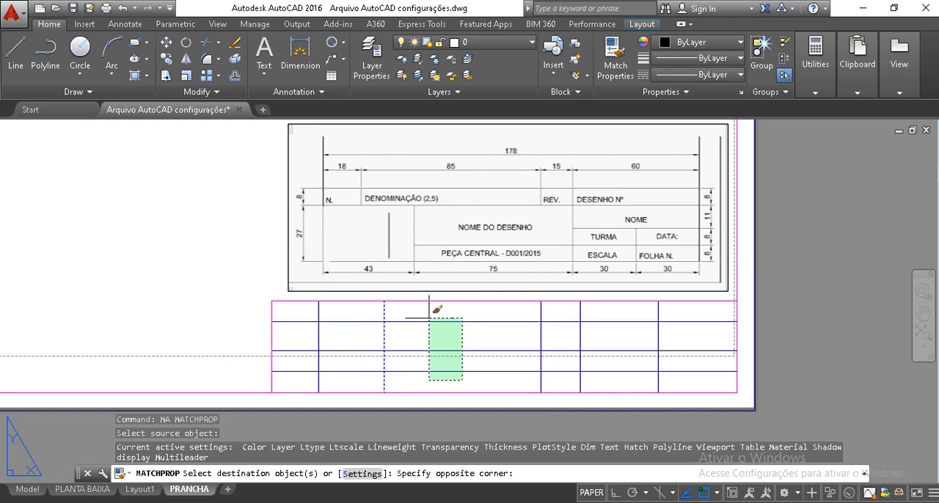
pyautogui.click(429, 318)
pyautogui.press('Escape')
pyautogui.press('Escape')
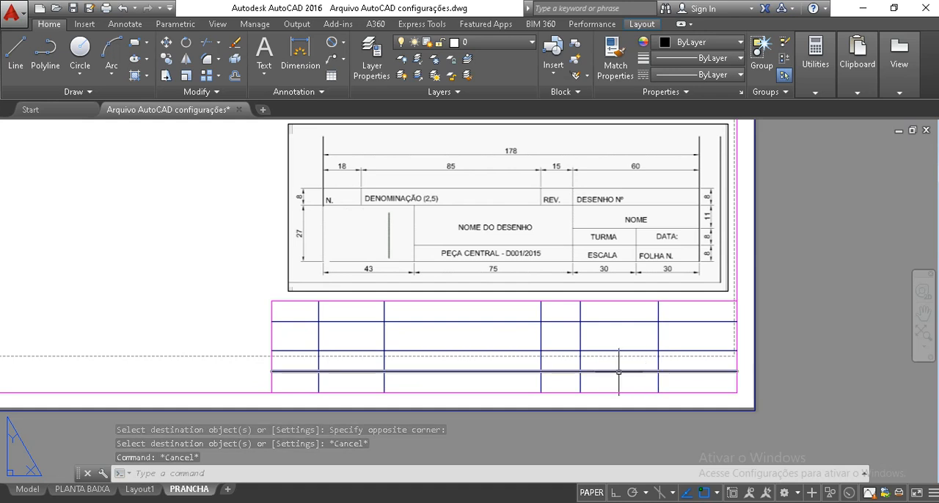
# Trim the lowest horizontal division line out of the 43-wide column at the title block's left
pyautogui.write('TR')
pyautogui.press('Return')
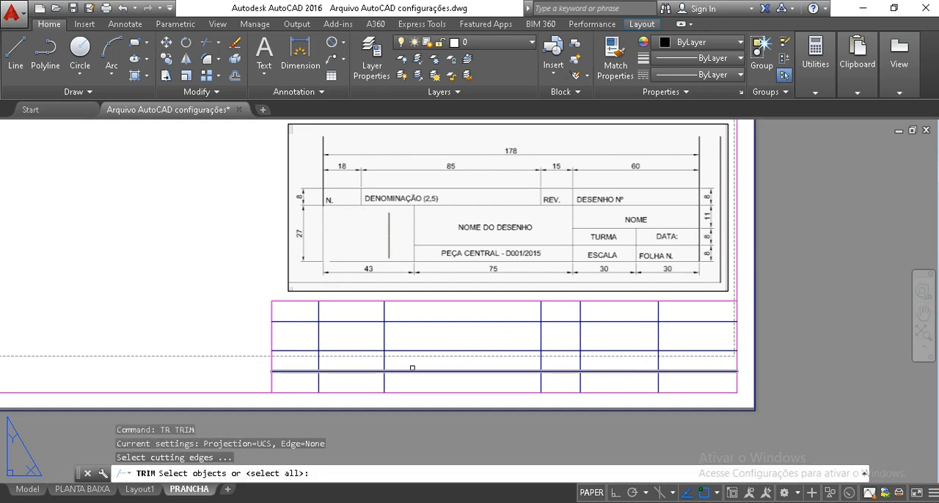
pyautogui.click(384, 358)
pyautogui.press('Return')
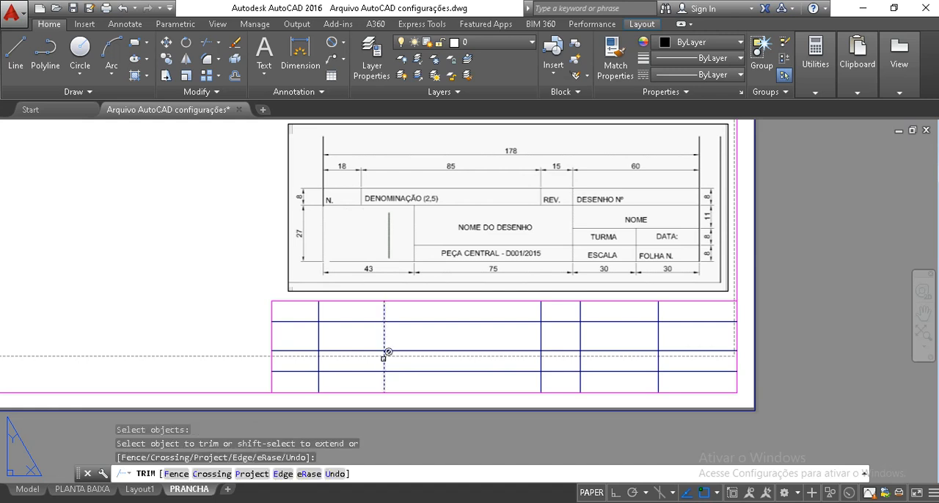
pyautogui.click(362, 372)
pyautogui.click(363, 383)
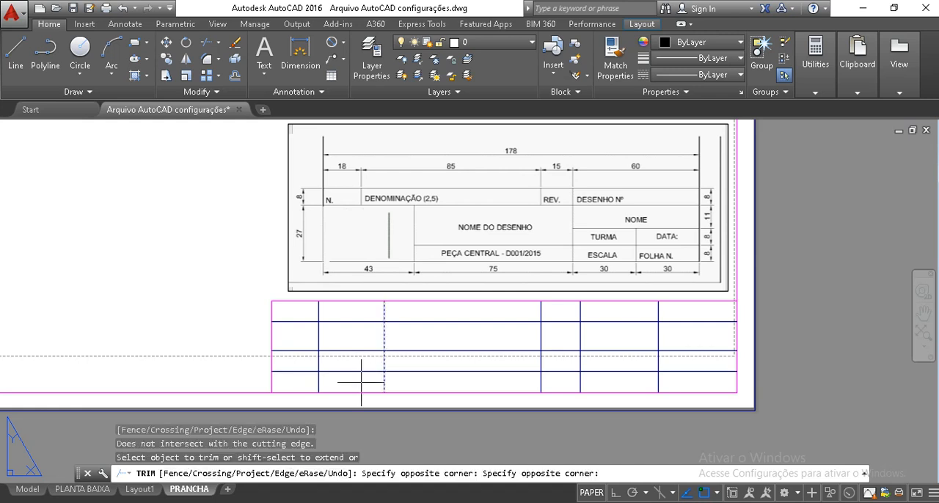
pyautogui.click(350, 367)
pyautogui.click(389, 378)
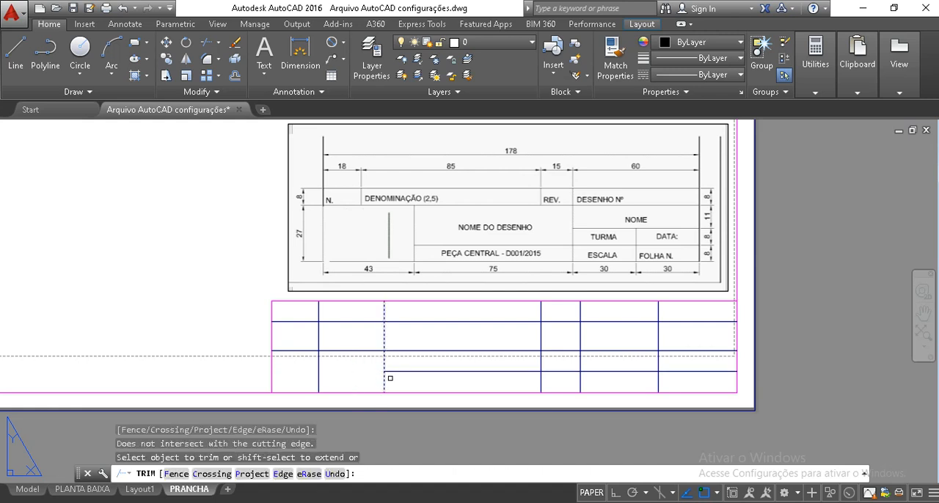
pyautogui.press('Escape')
# Trim the N. and REV. column lines below the header row, using the header's horizontal line as cutting edge
pyautogui.write('tr')
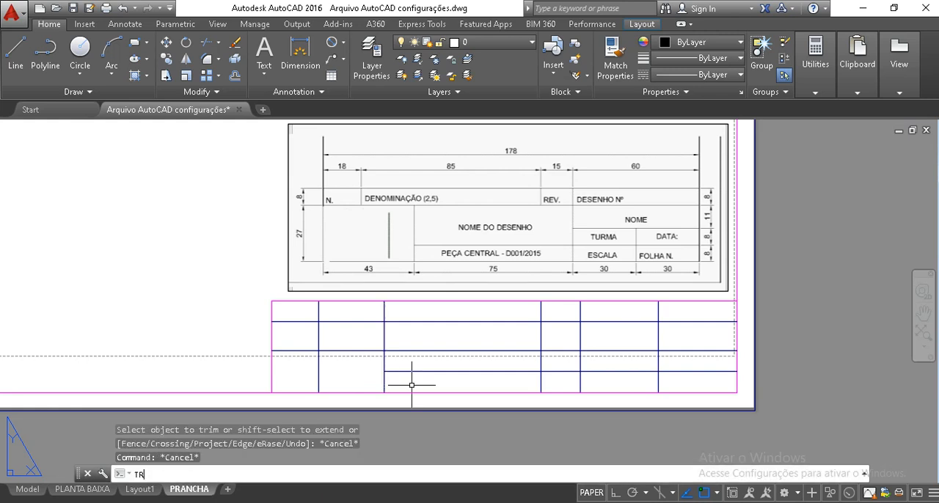
pyautogui.press('Return')
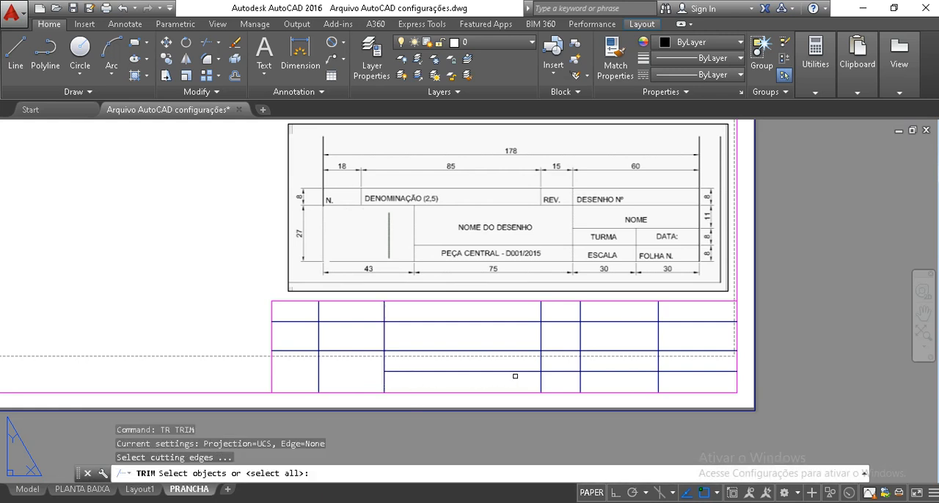
pyautogui.click(559, 322)
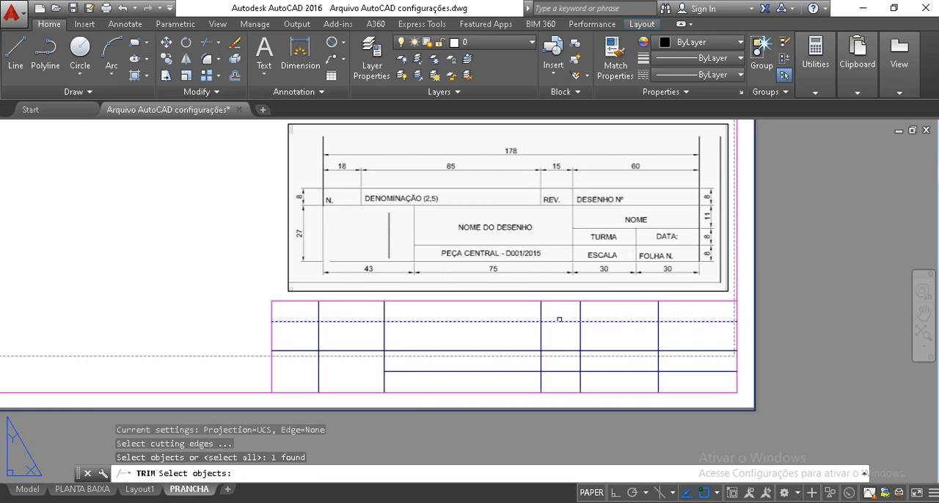
pyautogui.press('Return')
pyautogui.click(560, 322)
pyautogui.click(560, 332)
pyautogui.click(526, 329)
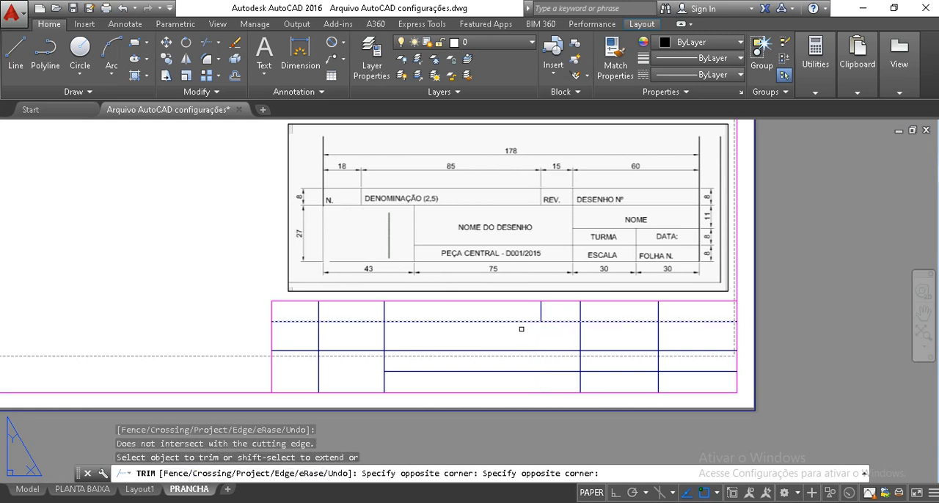
pyautogui.click(331, 334)
pyautogui.click(300, 325)
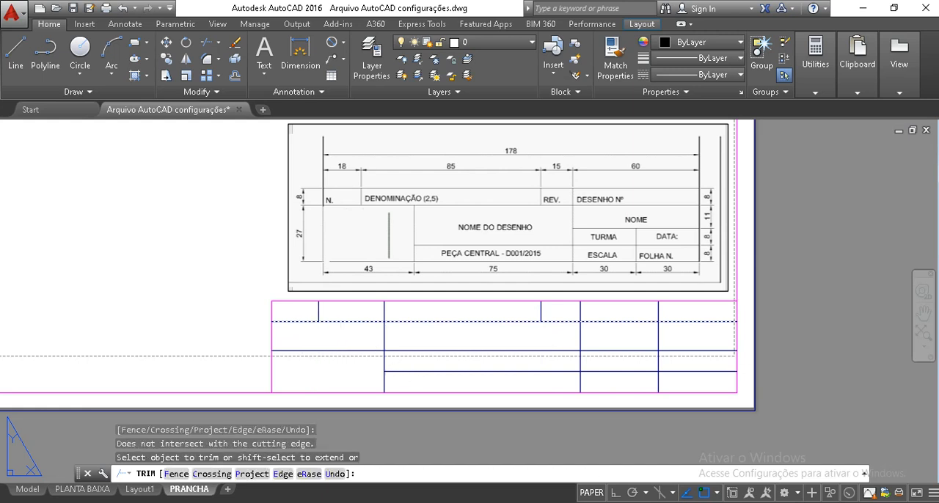
pyautogui.press('Escape')
pyautogui.press('Escape')
pyautogui.press('Escape')
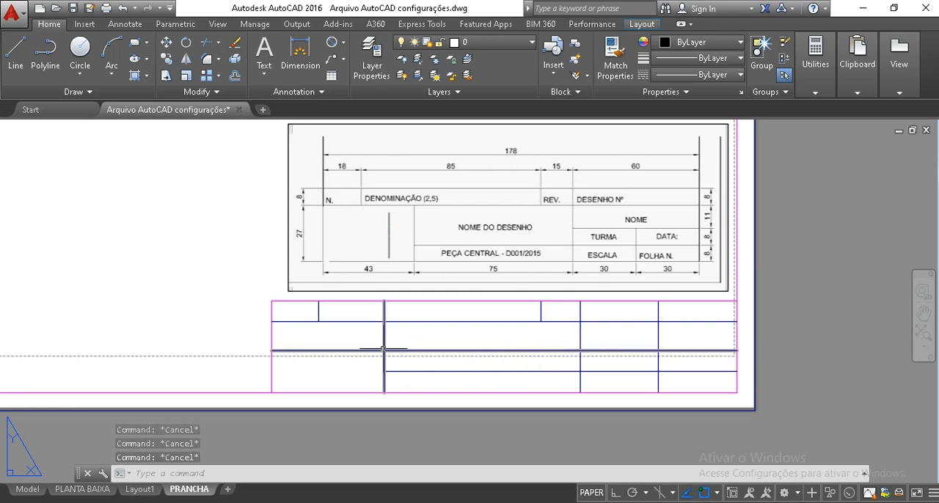
# Trim the middle horizontal division line to the left of the 60-wide column's vertical line
pyautogui.press('Escape')
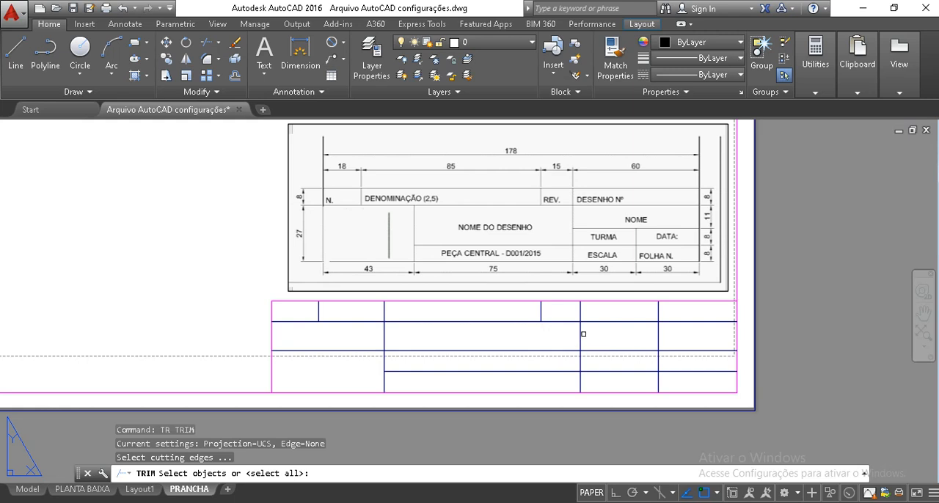
pyautogui.click(581, 334)
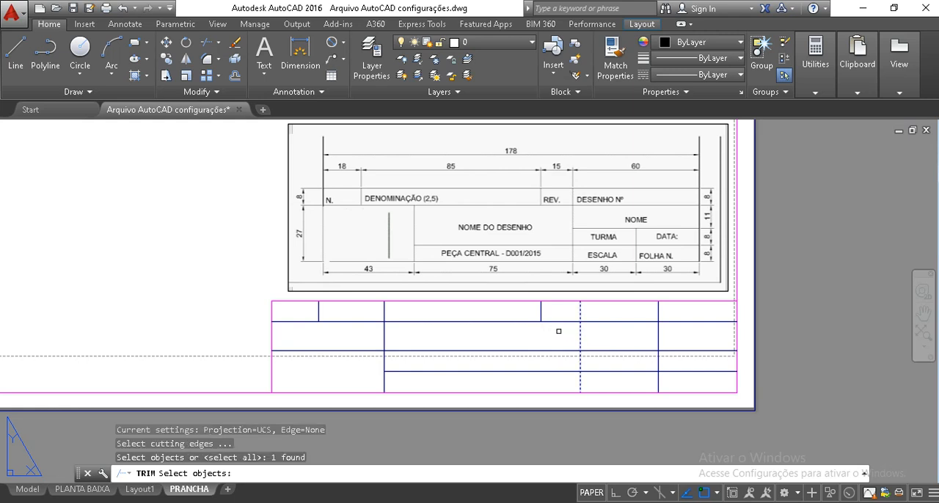
pyautogui.press('Return')
pyautogui.click(550, 357)
pyautogui.click(522, 337)
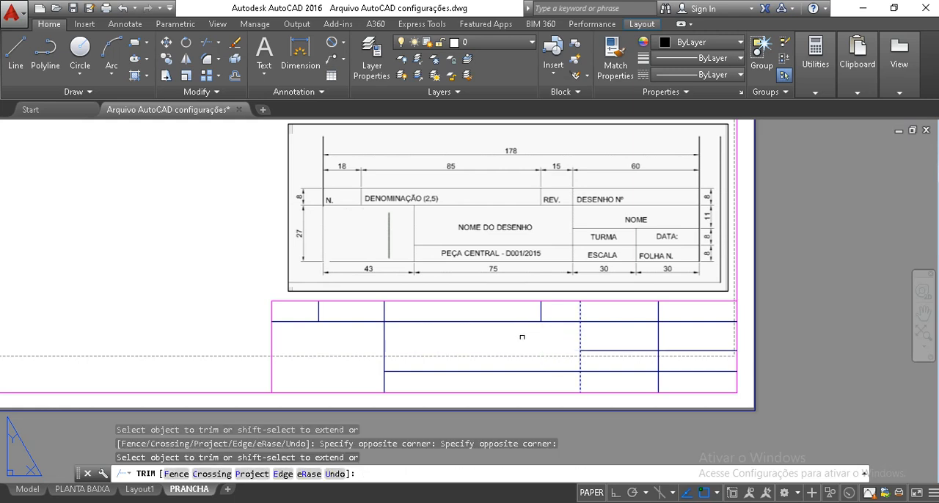
pyautogui.click(565, 367)
pyautogui.press('Escape')
pyautogui.press('Escape')
pyautogui.press('Escape')
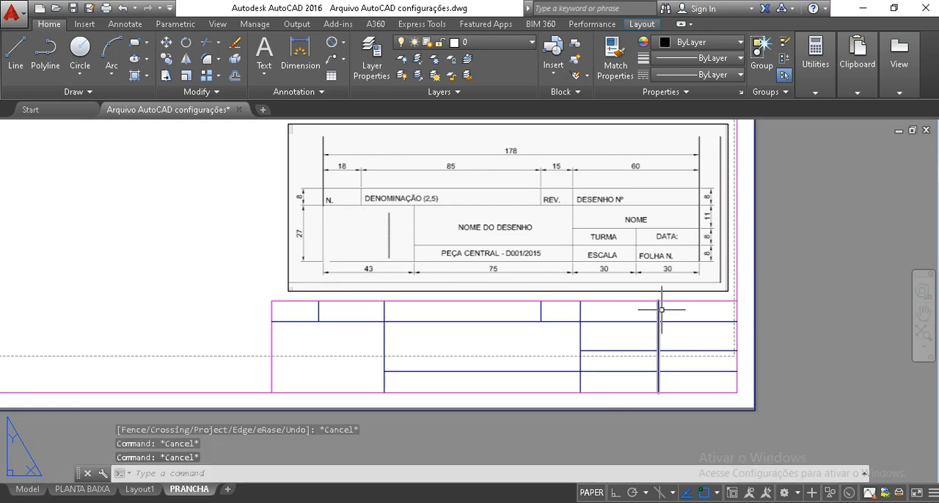
# Trim the vertical line between the two 30-wide cells above the middle horizontal line
pyautogui.write('tr')
pyautogui.press('Return')
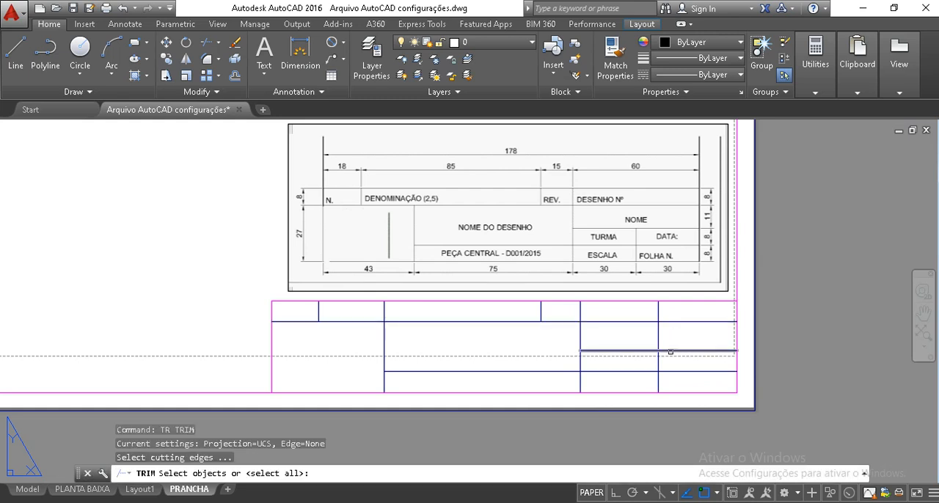
pyautogui.click(670, 350)
pyautogui.press('Return')
pyautogui.click(676, 341)
pyautogui.click(631, 333)
pyautogui.press('Return')
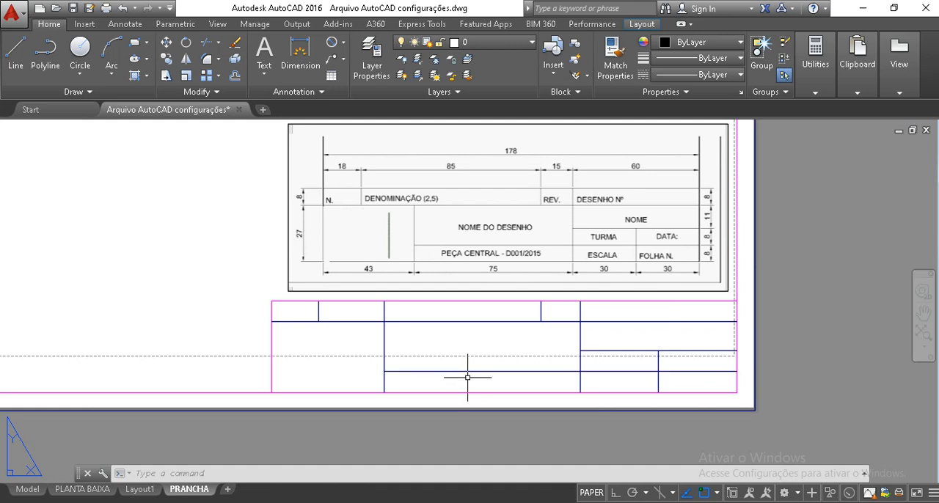
# Make TEXTO the current layer
pyautogui.click(484, 44)
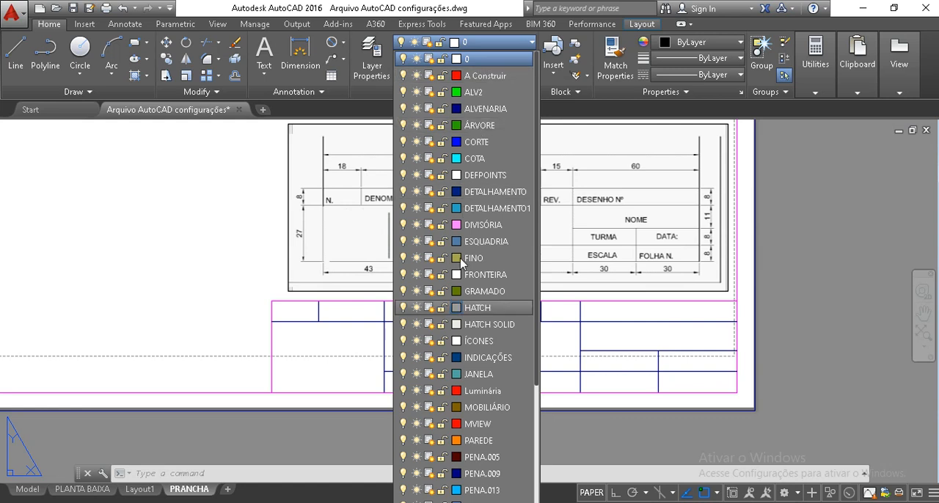
pyautogui.scroll(-4, 470, 328)
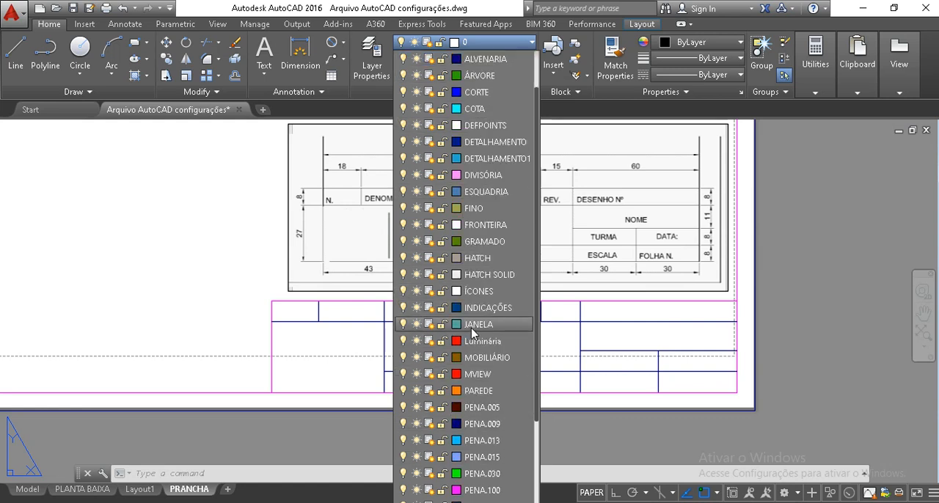
pyautogui.click(475, 490)
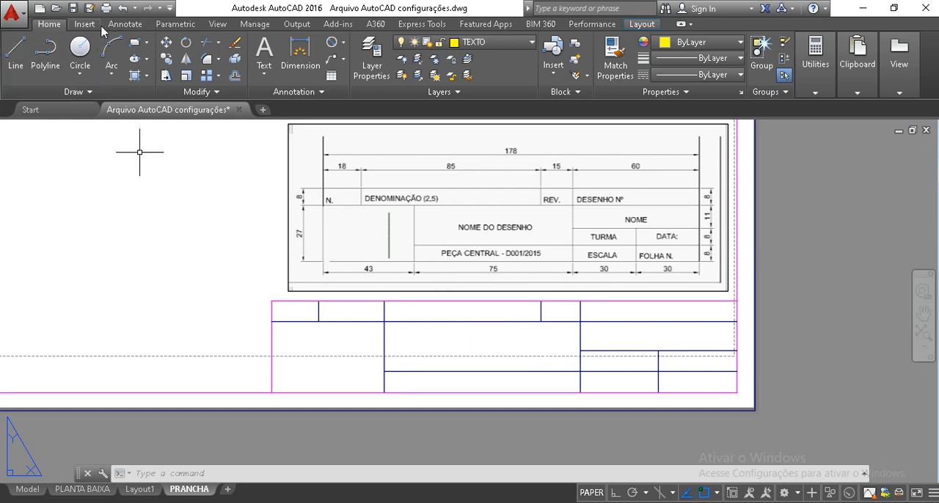
# Make Standard the current text style
pyautogui.click(125, 24)
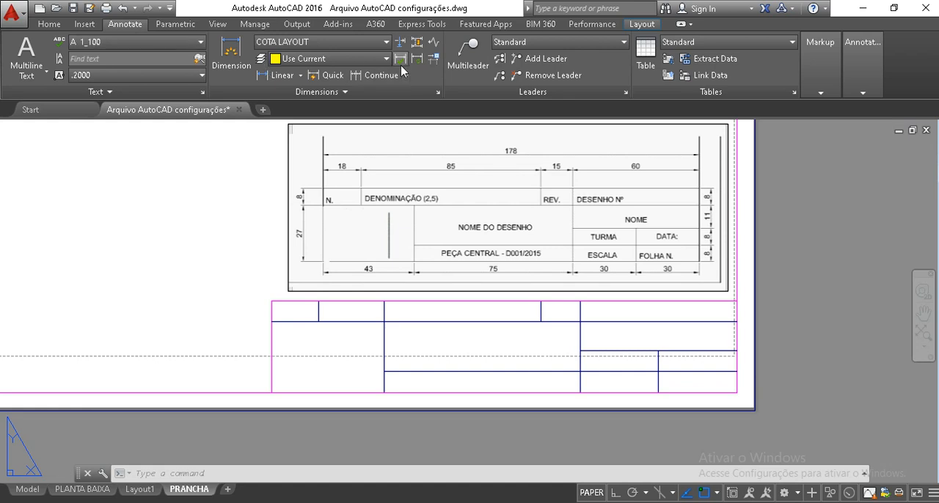
pyautogui.click(201, 44)
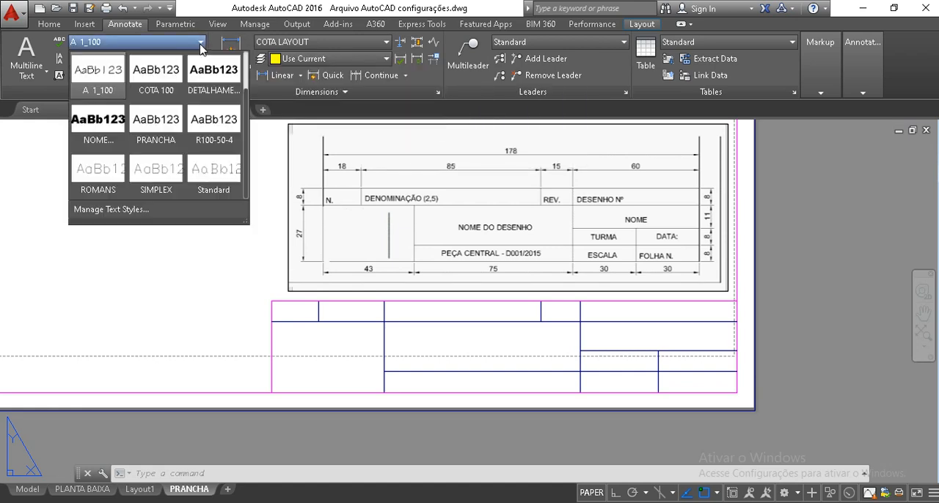
pyautogui.click(209, 183)
pyautogui.press('Escape')
pyautogui.press('Escape')
pyautogui.press('Escape')
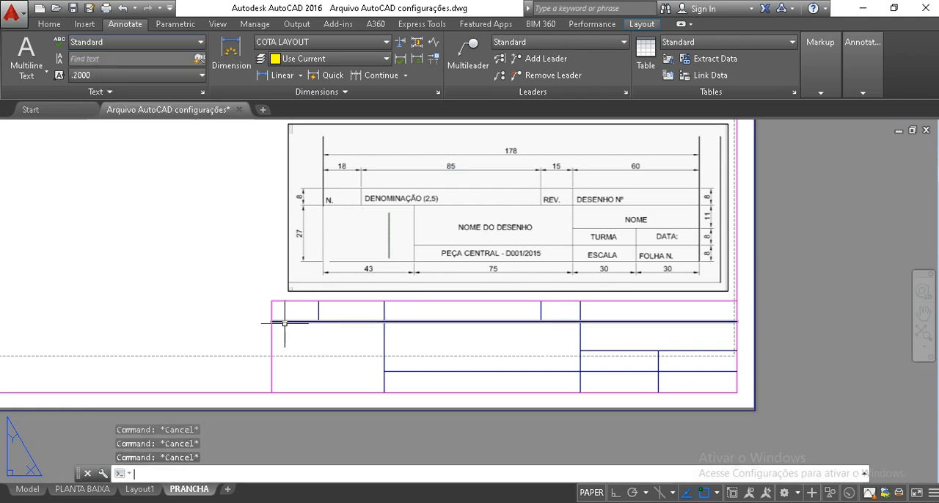
# Place the single-line text "N." in the title block's first header cell, with height 2.5 and rotation 0
pyautogui.write('DT')
pyautogui.press('Return')
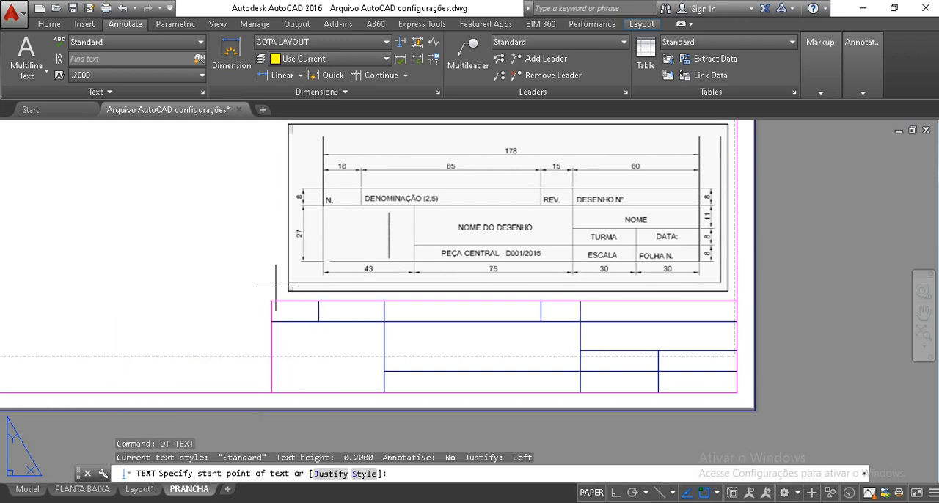
pyautogui.scroll(4, 287, 313)
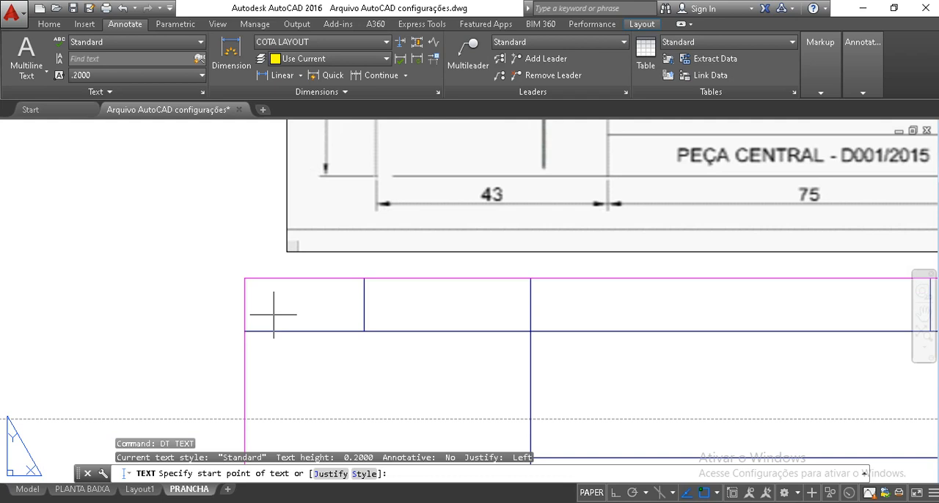
pyautogui.click(267, 317)
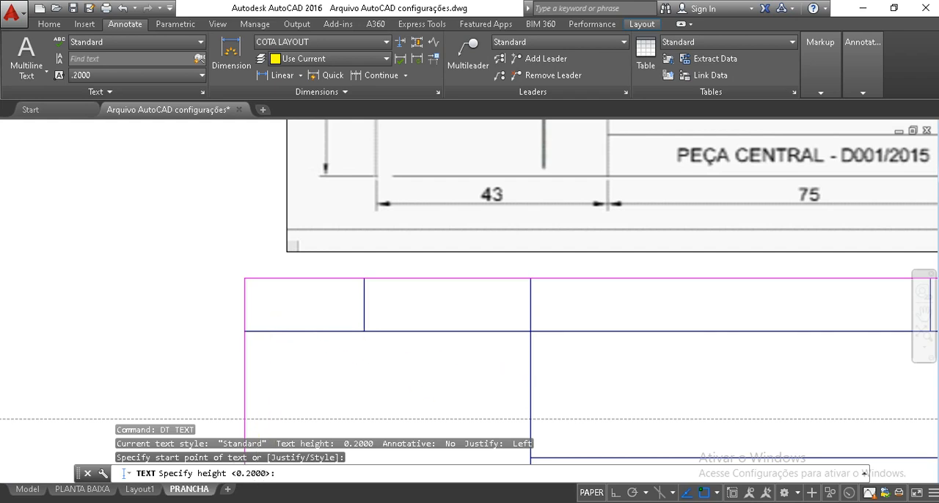
pyautogui.scroll(-3, 409, 343)
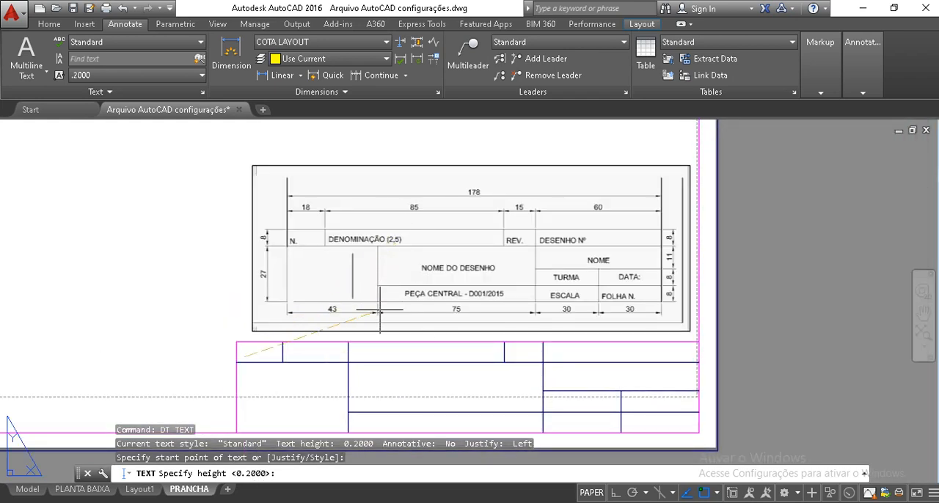
pyautogui.write('5')
pyautogui.press('Return')
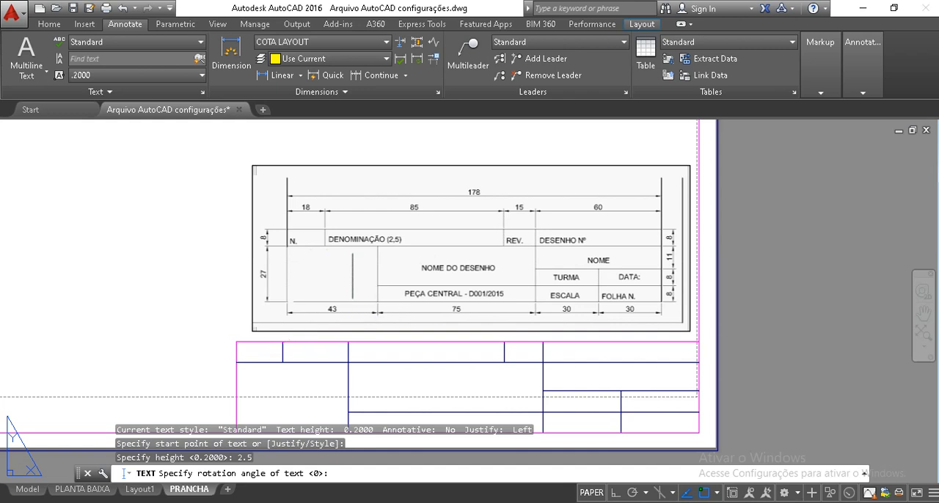
pyautogui.press('Return')
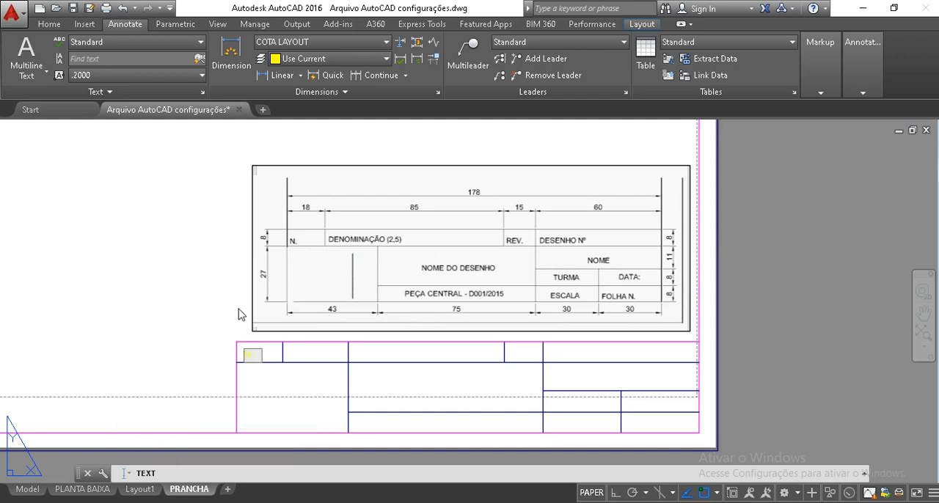
pyautogui.write('N.')
pyautogui.press('Escape')
# Move the entire sheet drawing, including frame, title block and reference image, beside the layout paper onto the grey area
pyautogui.scroll(-5, 304, 332)
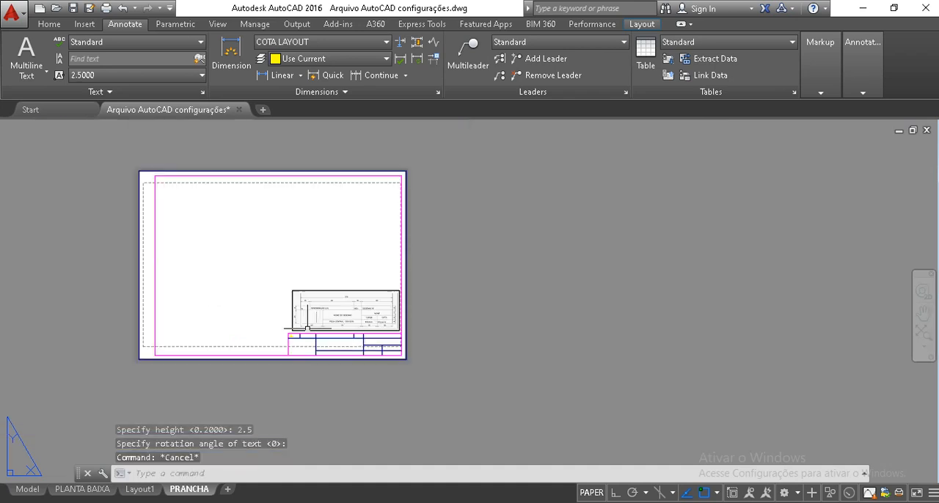
pyautogui.press('Escape')
pyautogui.click(472, 400)
pyautogui.click(121, 152)
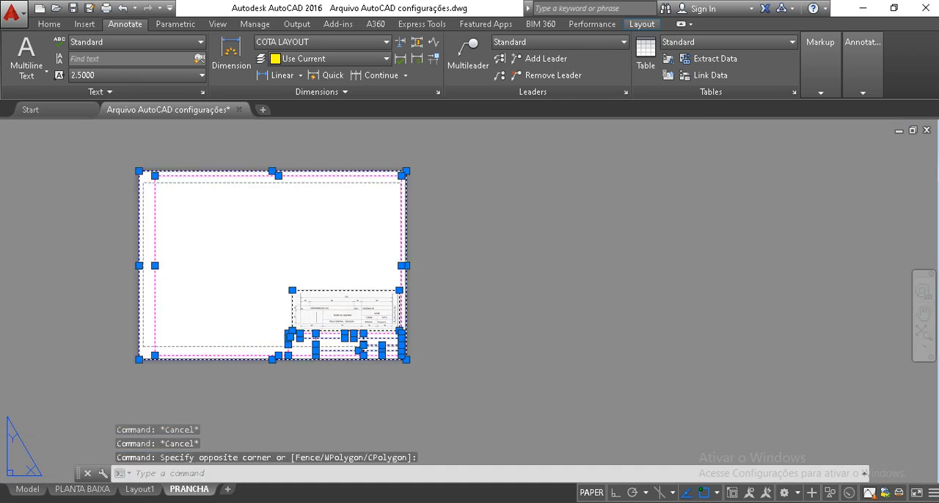
pyautogui.write('m')
pyautogui.press('Return')
pyautogui.click(532, 290)
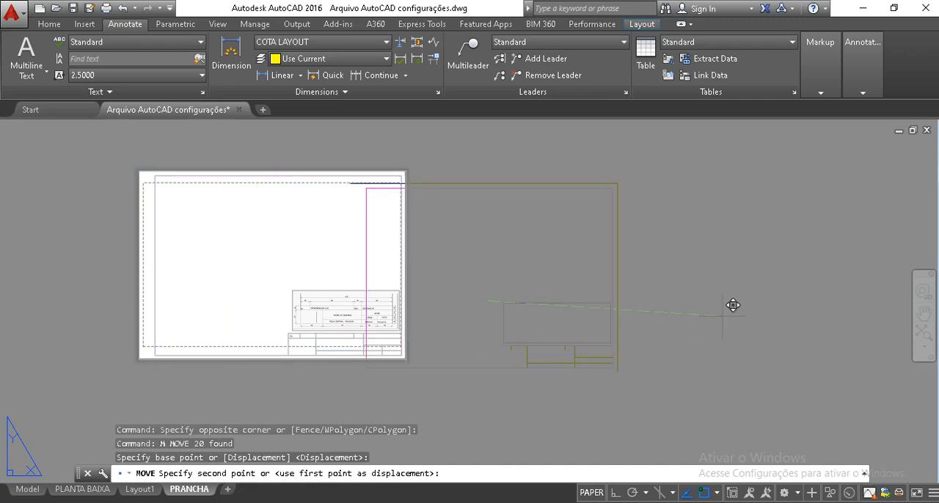
pyautogui.click(745, 288)
pyautogui.scroll(2, 543, 341)
pyautogui.scroll(3, 356, 369)
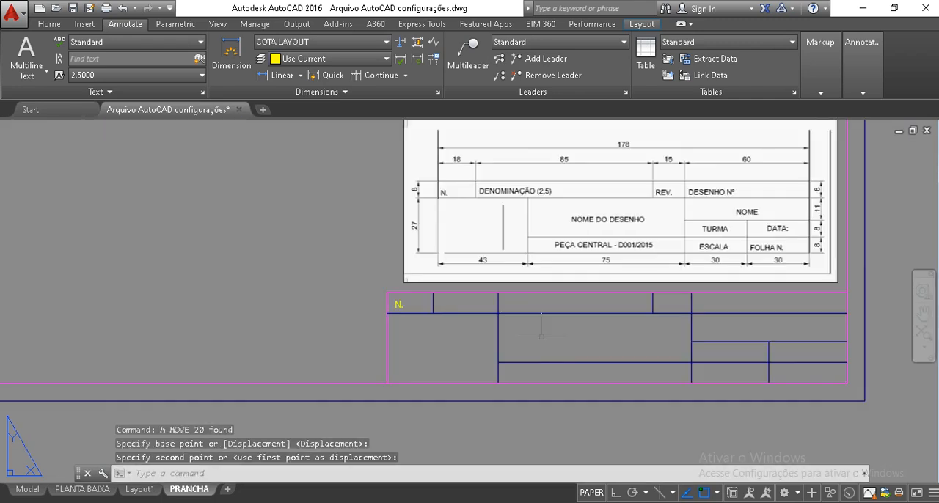
pyautogui.press('Escape')
pyautogui.press('Escape')
pyautogui.scroll(2, 251, 346)
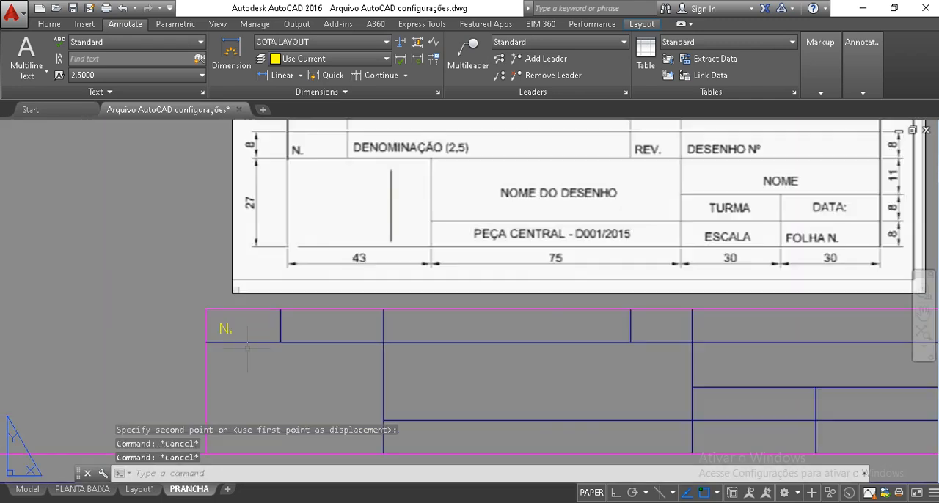
pyautogui.scroll(-3, 222, 352)
pyautogui.scroll(2, 246, 358)
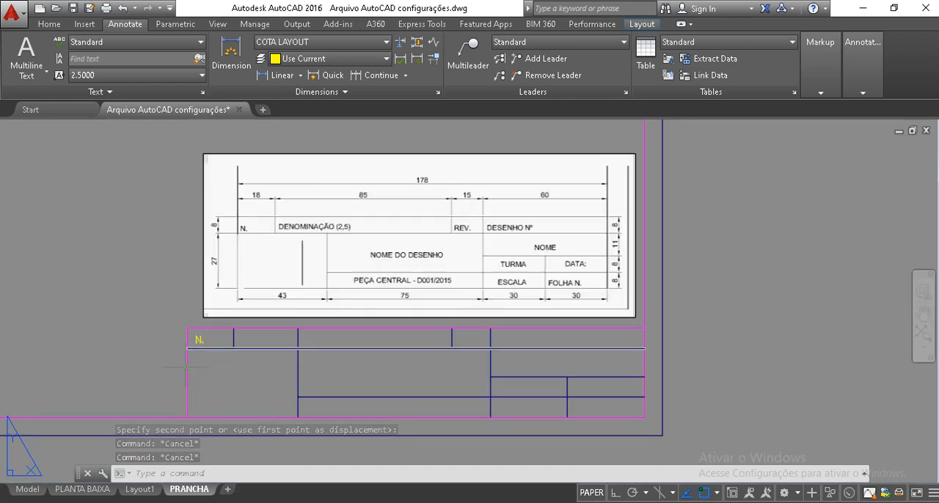
pyautogui.press('Escape')
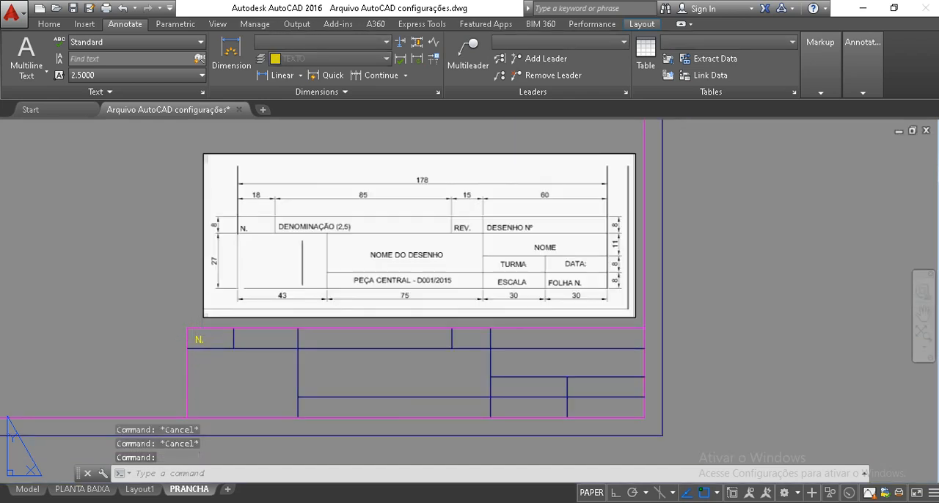
# Extend the "N." text in the first header cell to read "N. 001"
pyautogui.doubleClick(198, 340)
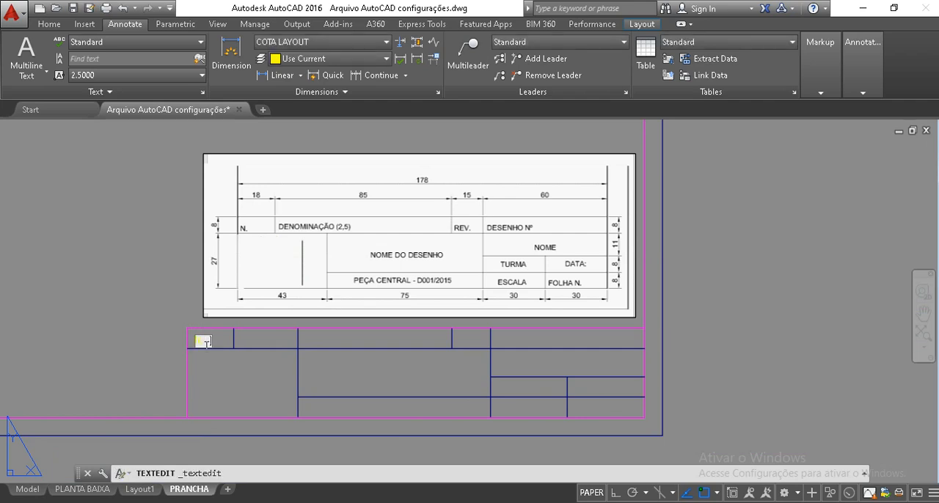
pyautogui.write('OME')
pyautogui.click(121, 241)
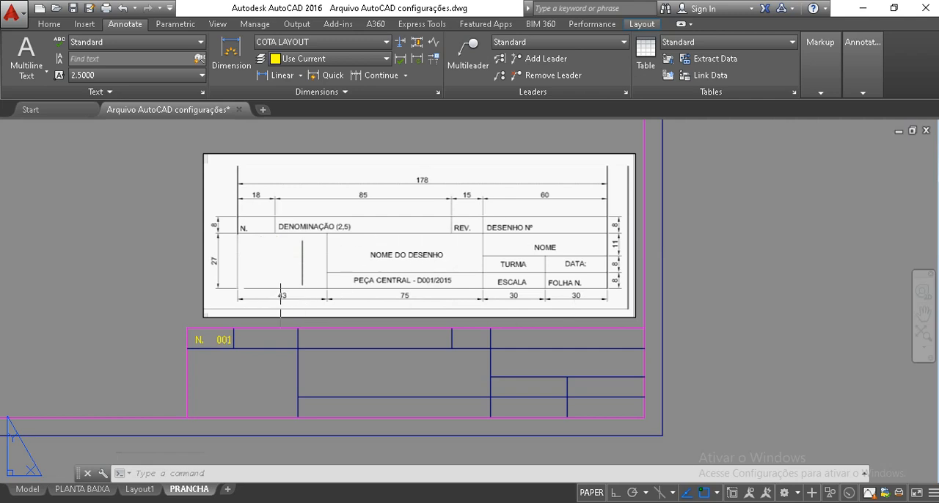
pyautogui.click(257, 364)
pyautogui.press('Escape')
pyautogui.press('Escape')
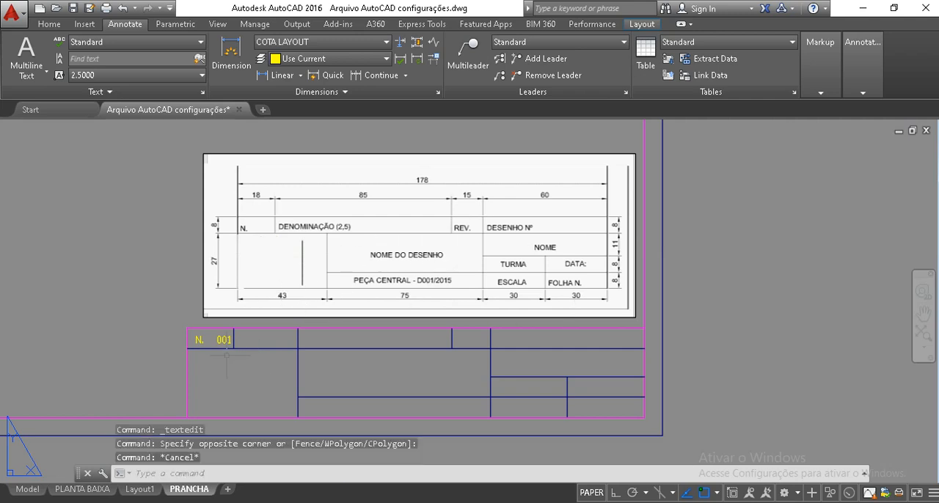
# Copy the "N. 001" text into the DENOMINAÇÃO cell, using the cells' lower-left corners as base and destination points
pyautogui.click(221, 339)
pyautogui.write('co')
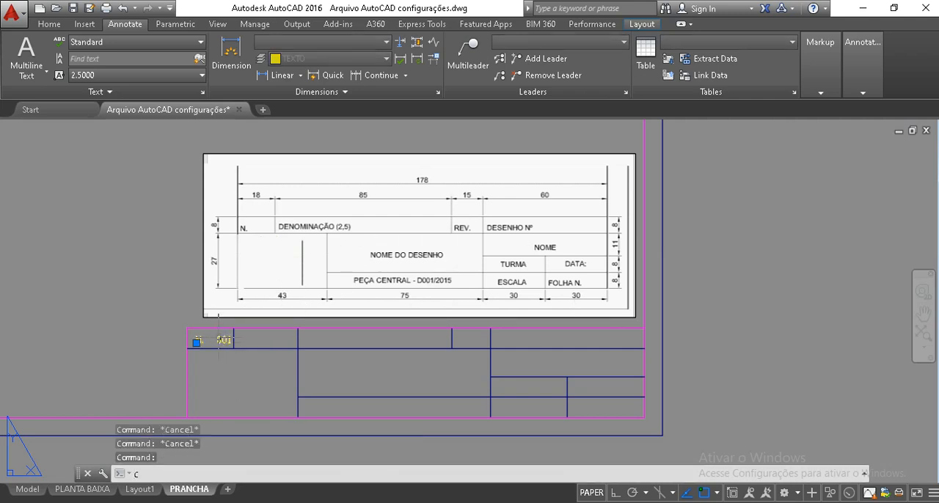
pyautogui.press('Return')
pyautogui.click(187, 348)
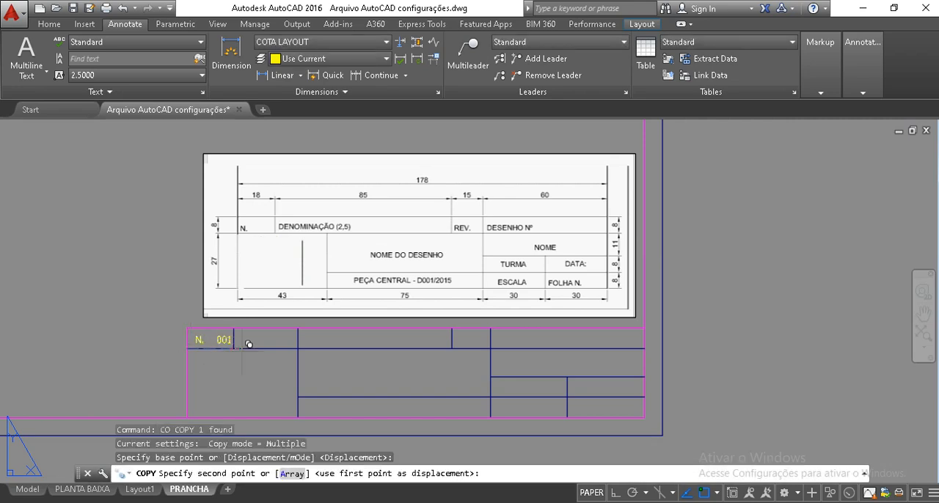
pyautogui.click(234, 348)
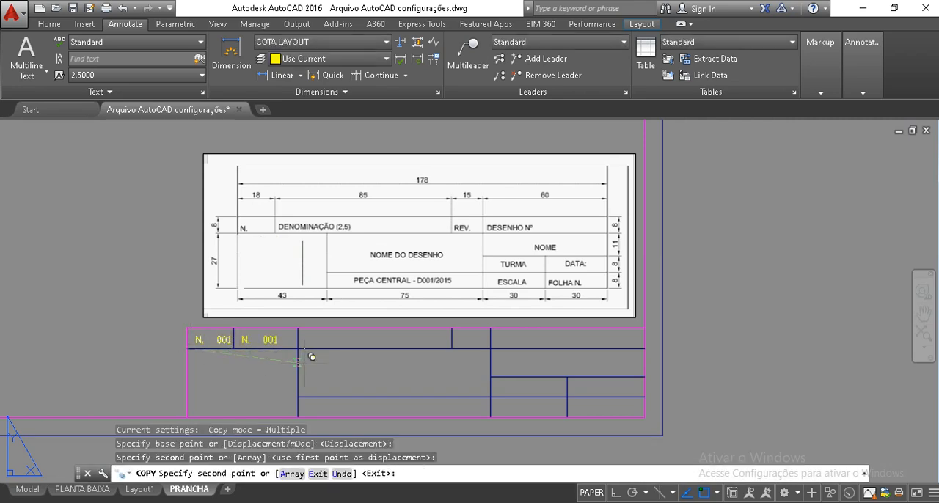
pyautogui.press('Escape')
pyautogui.press('Escape')
pyautogui.press('Escape')
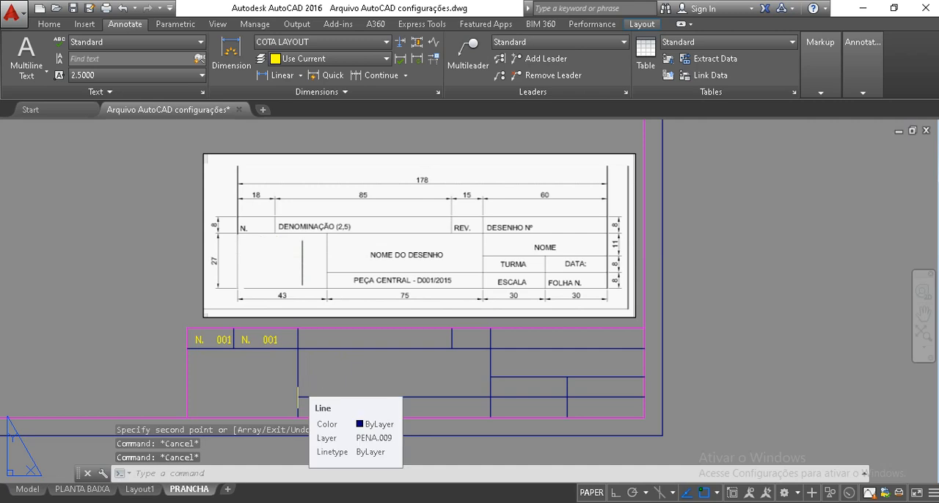
# Trim the 43-wide column's vertical line out of the header row
pyautogui.write('tr')
pyautogui.press('Return')
pyautogui.click(298, 336)
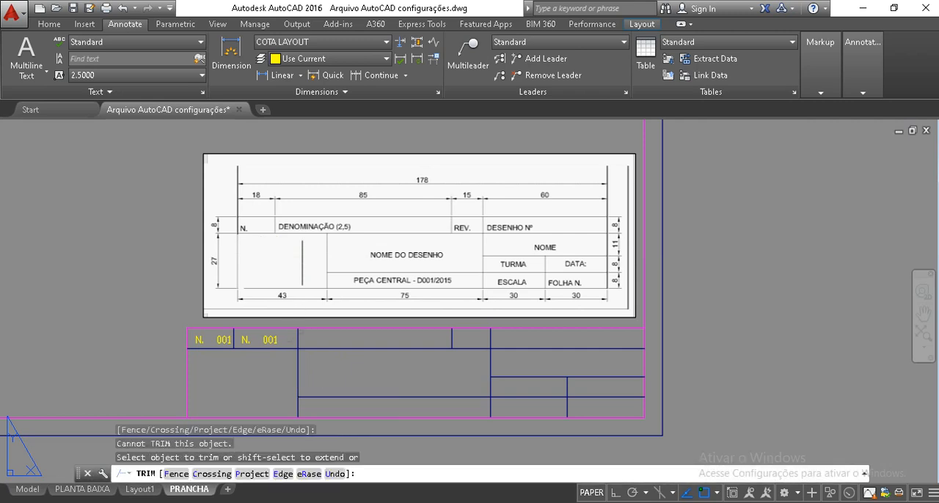
pyautogui.press('Escape')
pyautogui.press('Escape')
pyautogui.press('Escape')
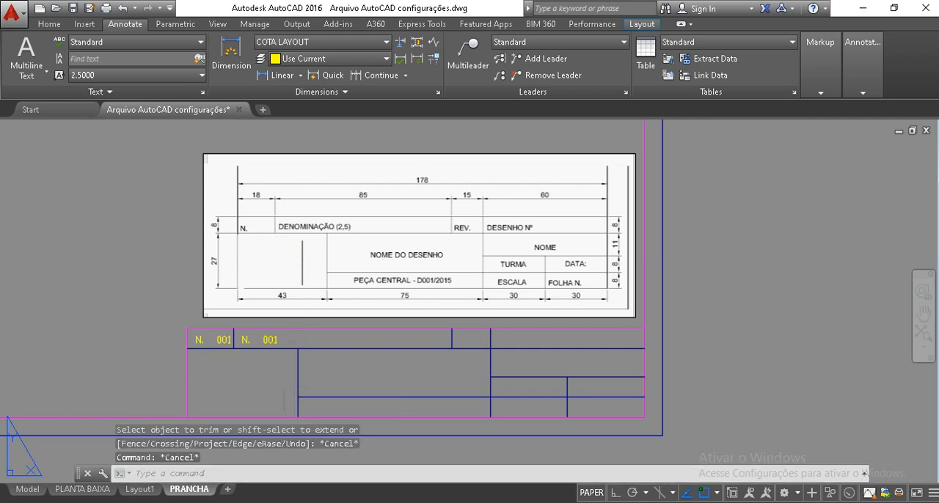
# Copy the DENOMINAÇÃO cell's text into the REV. and DESENHO Nº header cells, aligned from each cell's lower-left corner
pyautogui.write('c')
pyautogui.click(266, 341)
pyautogui.write('o')
pyautogui.press('Return')
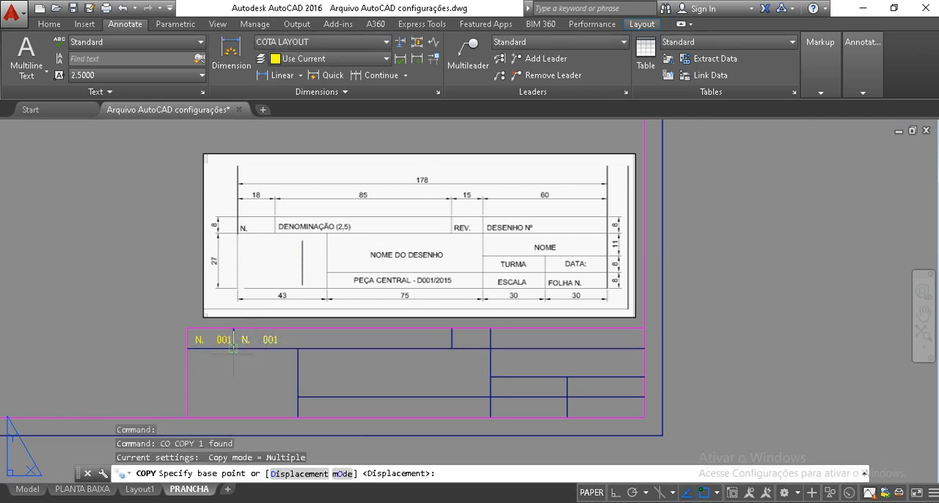
pyautogui.click(234, 349)
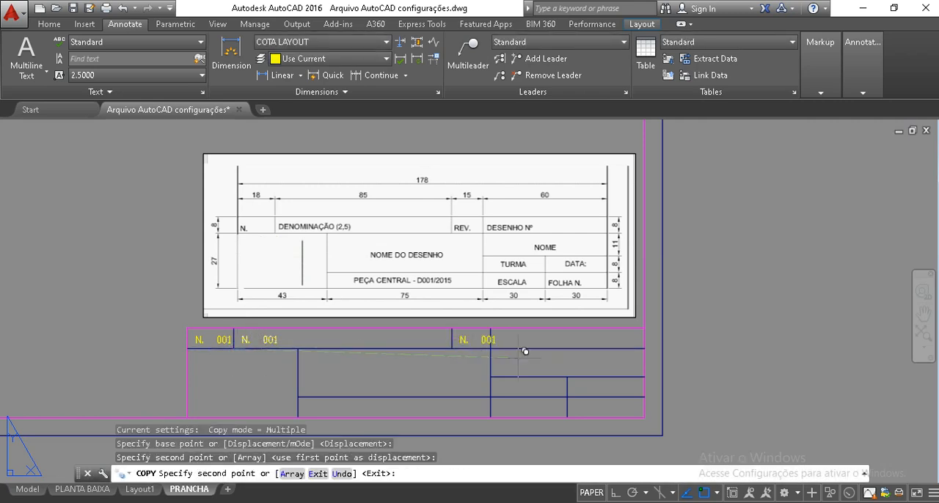
pyautogui.click(452, 348)
pyautogui.click(491, 349)
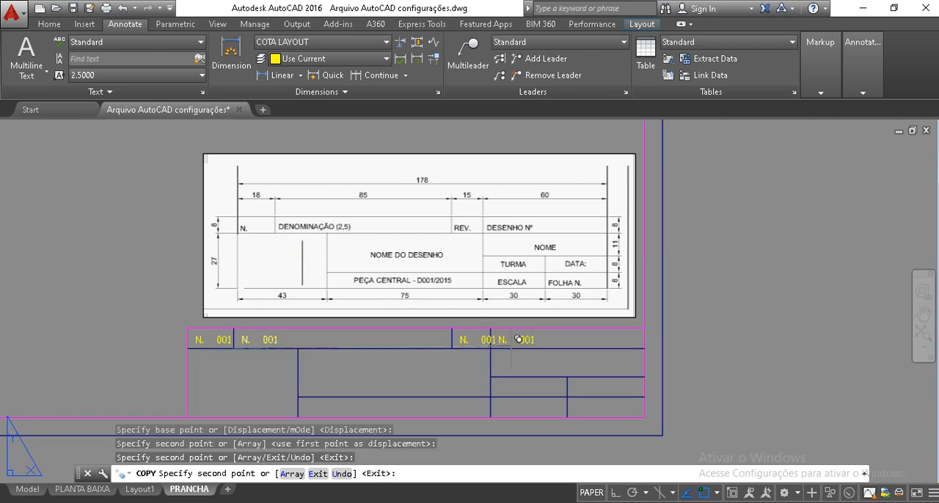
pyautogui.press('Return')
pyautogui.press('Escape')
pyautogui.press('Escape')
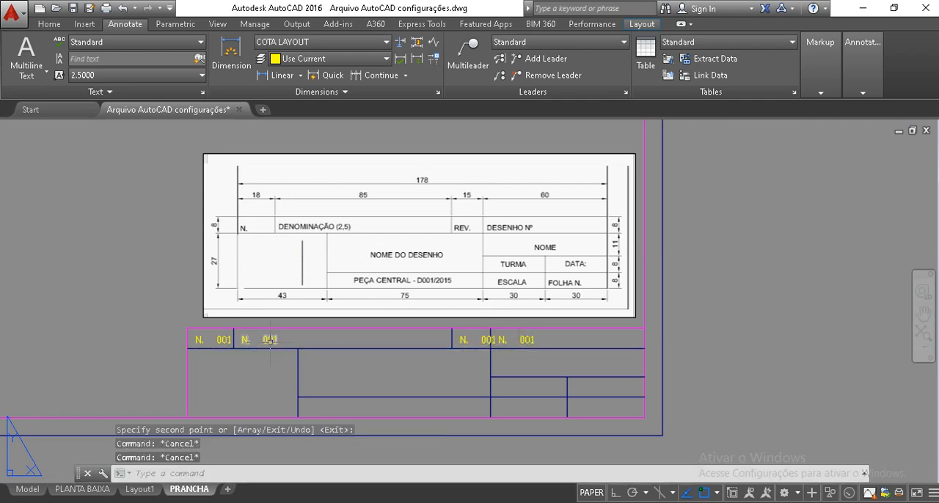
# Change the text in the DENOMINAÇÃO cell to "AULA PRANCHA"
pyautogui.click(270, 339)
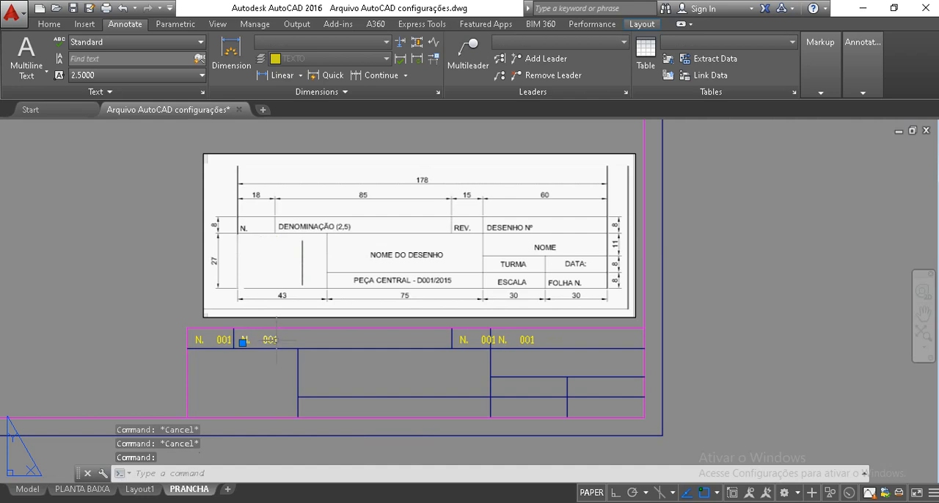
pyautogui.doubleClick(277, 339)
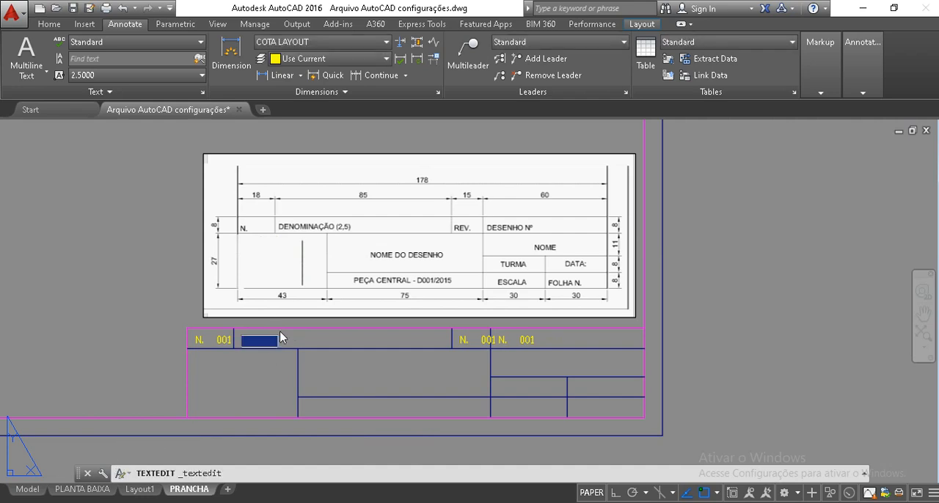
pyautogui.write('ALU')
pyautogui.press('BackSpace')
pyautogui.write('AULA PRANCHA')
pyautogui.press('Return')
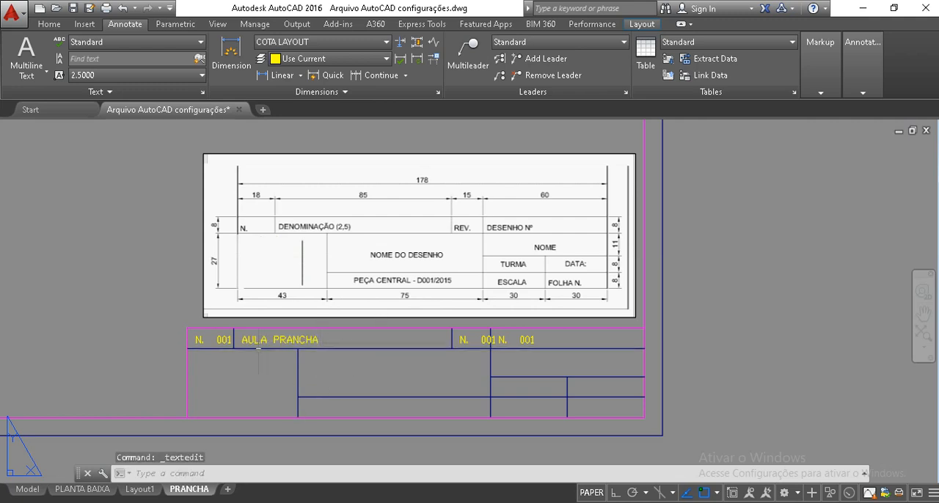
# Change the text in the REV. cell to "R. 02"
pyautogui.doubleClick(466, 340)
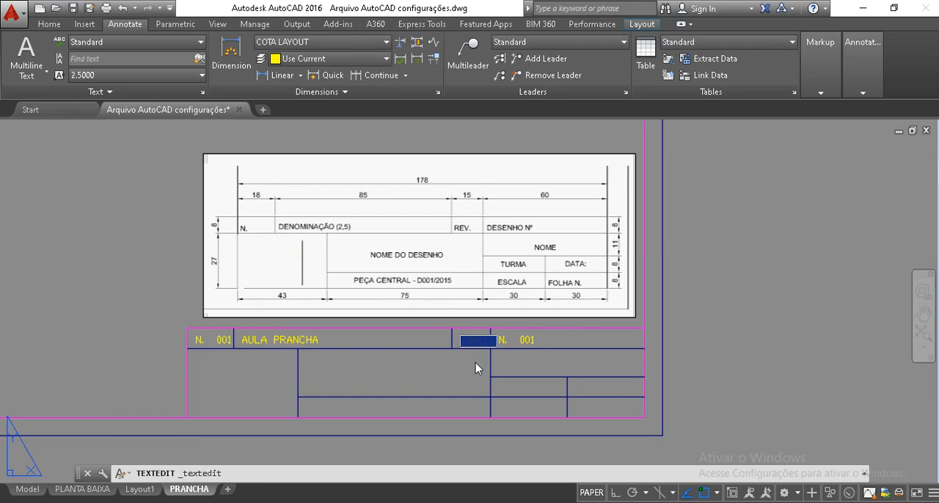
pyautogui.press('Delete')
pyautogui.write('REV')
pyautogui.press('BackSpace')
pyautogui.press('BackSpace')
pyautogui.press('BackSpace')
pyautogui.write('R. ')
pyautogui.write('00')
pyautogui.press('Return')
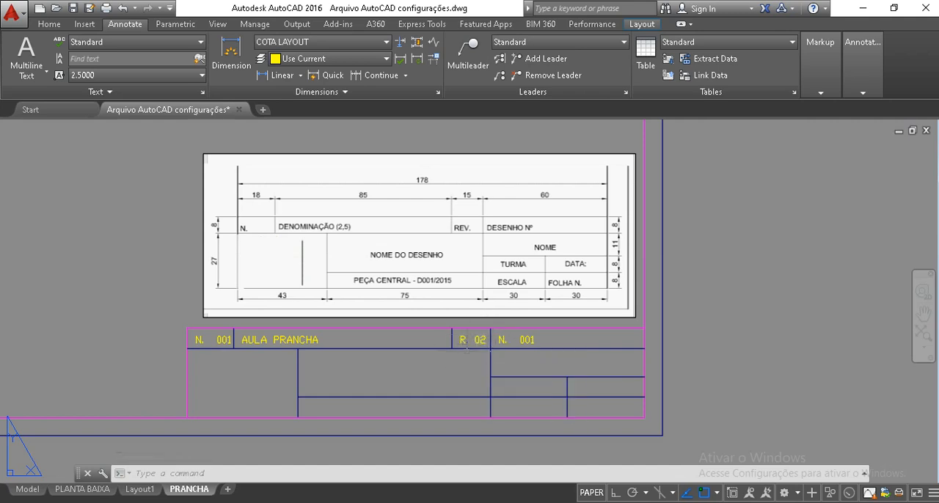
# Clear the copied text in the DESENHO Nº header cell
pyautogui.moveTo(464, 340)
pyautogui.doubleClick(531, 345)
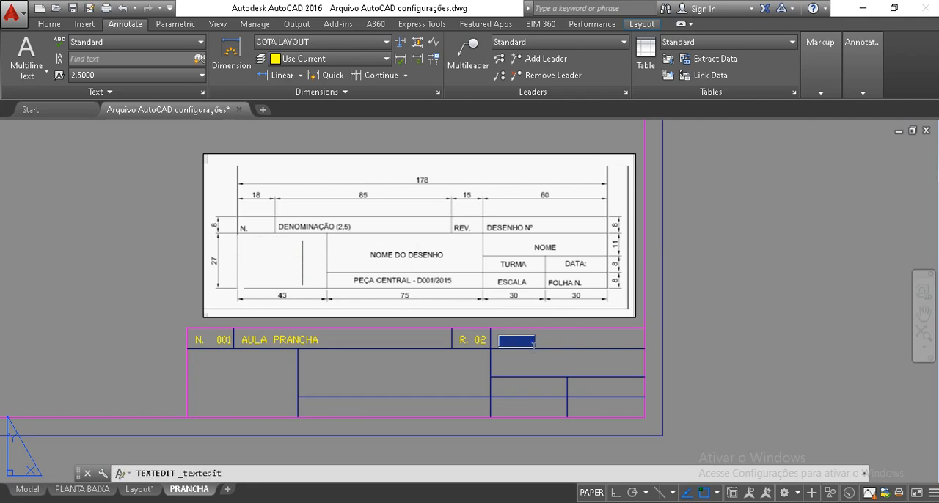
pyautogui.press('Delete')
pyautogui.write('DESENHO ')
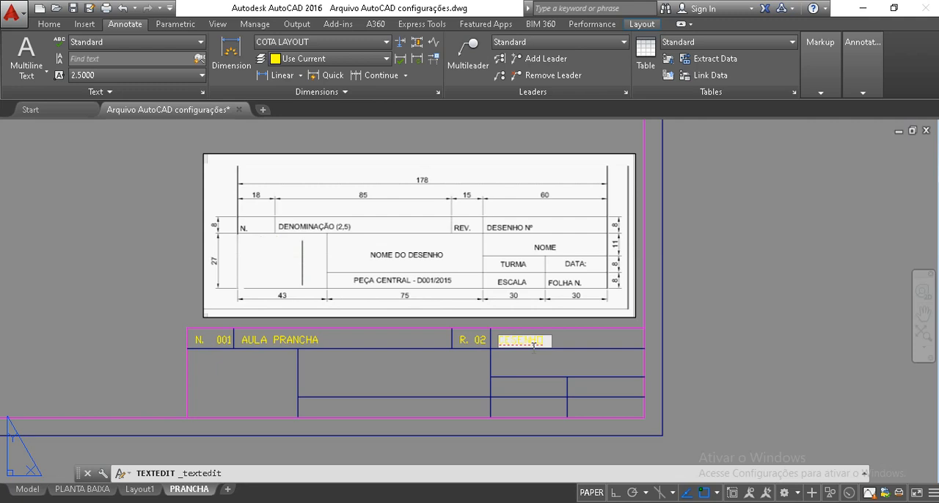
pyautogui.write('01')
pyautogui.write(' PEÇA')
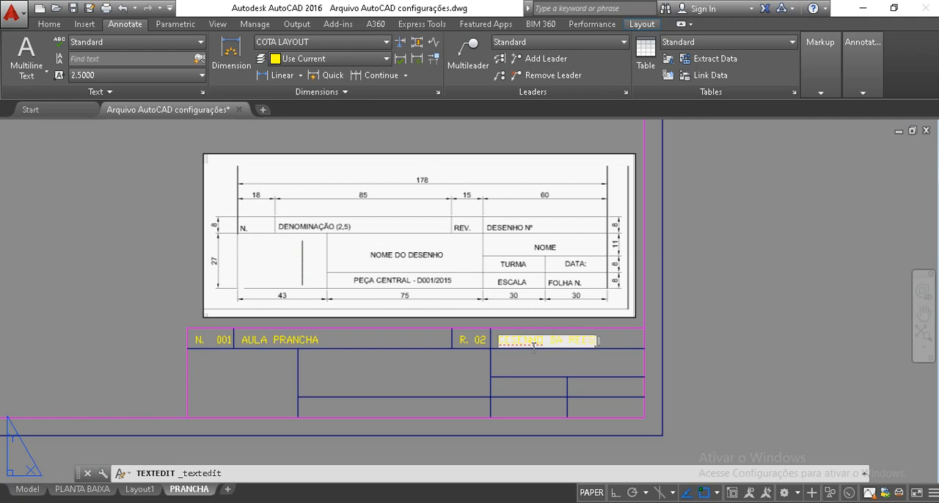
pyautogui.write('DENCIA')
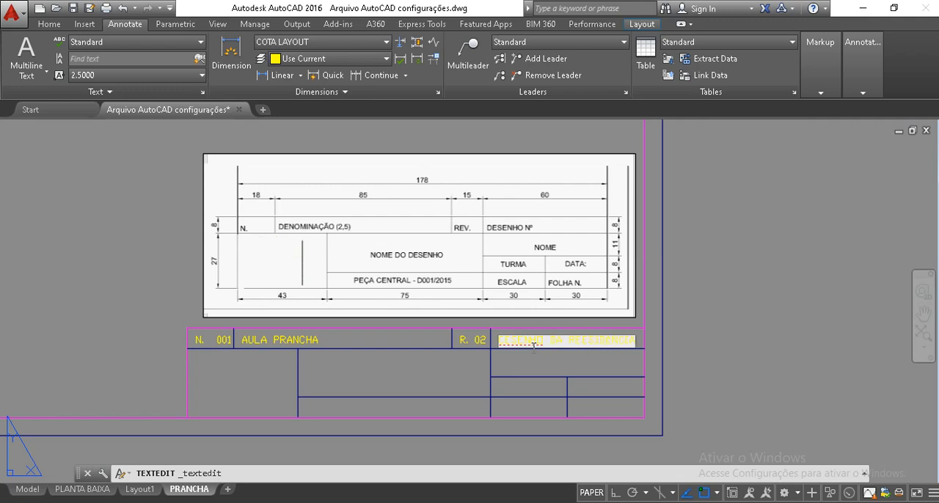
pyautogui.press('BackSpace')
pyautogui.press('BackSpace')
pyautogui.press('BackSpace')
pyautogui.press('BackSpace')
pyautogui.press('BackSpace')
pyautogui.press('BackSpace')
pyautogui.press('BackSpace')
pyautogui.press('BackSpace')
pyautogui.press('BackSpace')
pyautogui.press('BackSpace')
pyautogui.press('BackSpace')
pyautogui.press('BackSpace')
pyautogui.press('BackSpace')
pyautogui.press('BackSpace')
pyautogui.press('BackSpace')
pyautogui.press('BackSpace')
pyautogui.press('BackSpace')
pyautogui.press('BackSpace')
pyautogui.press('BackSpace')
pyautogui.press('BackSpace')
pyautogui.press('BackSpace')
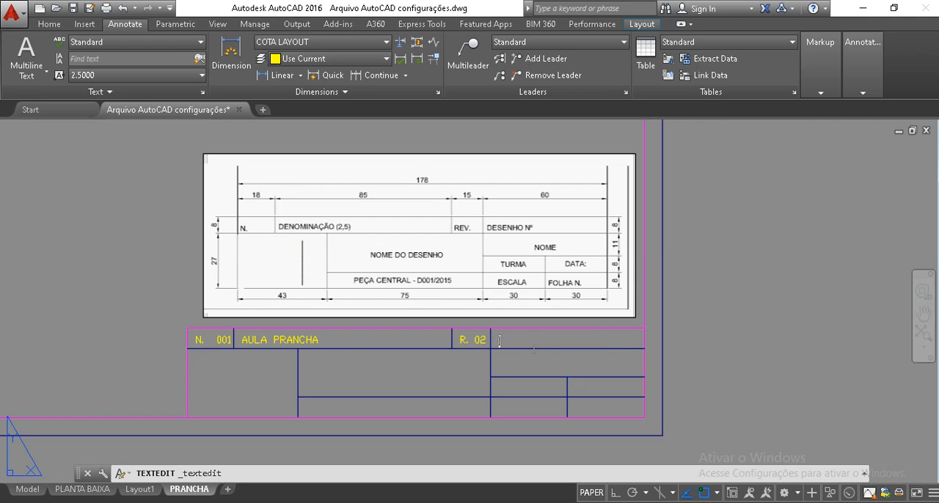
# Enter "RESIDENCIA" as the text of the DESENHO Nº header cell
pyautogui.write('PROJETO')
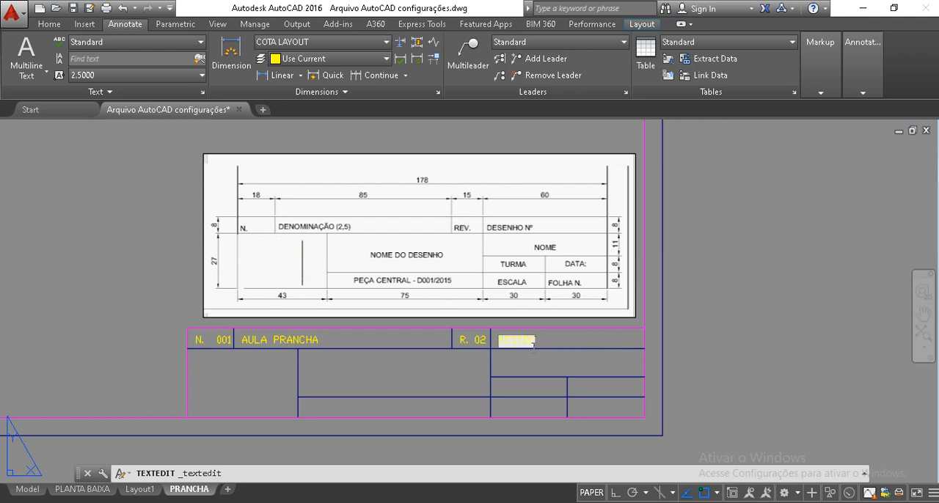
pyautogui.write(' ARQUITET')
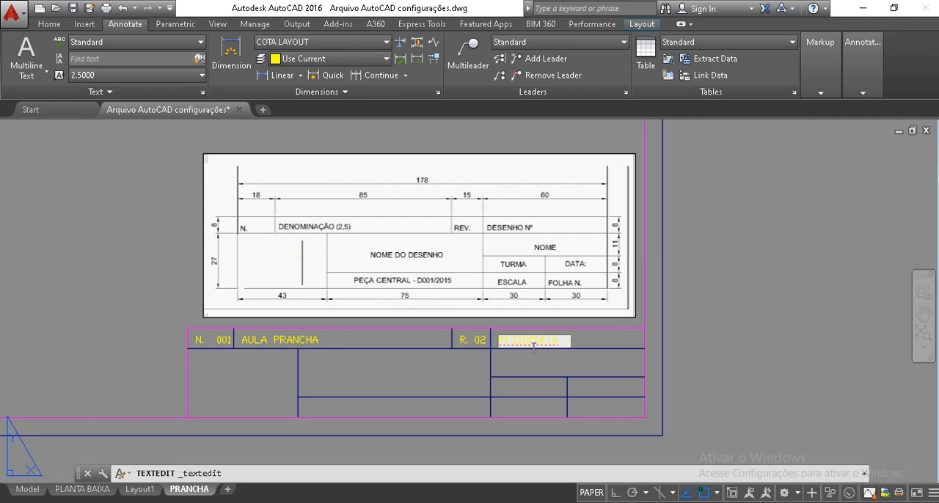
# Complete the text of the DESENHO Nº header cell as "RESIDÊNCIA J&M"
pyautogui.write('A')
pyautogui.write('0')
pyautogui.click(534, 375)
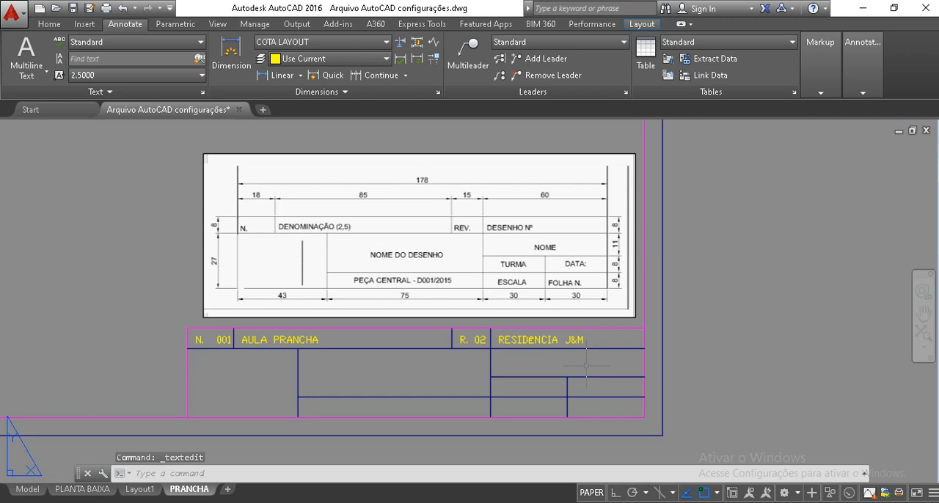
# Copy the "R. 02" text from the REV. cell into the NOME, TURMA, DATA, ESCALA and FOLHA N. cells
pyautogui.click(519, 343)
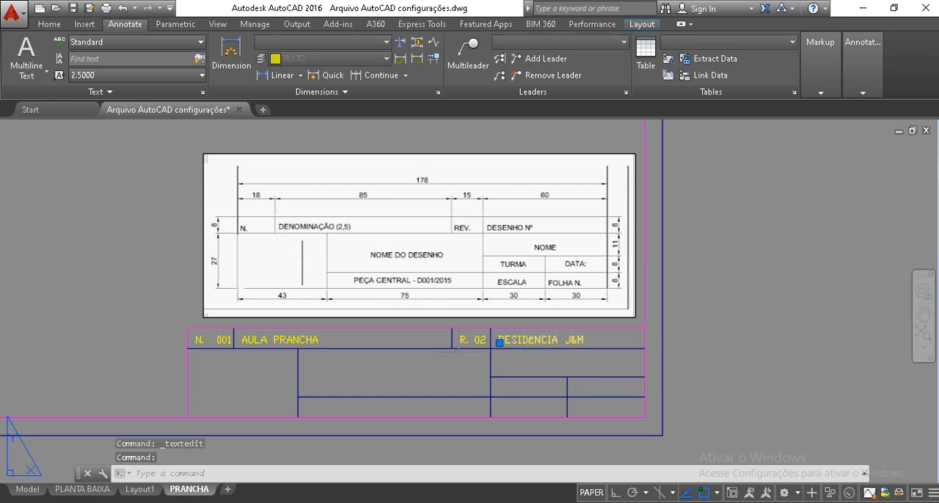
pyautogui.press('Escape')
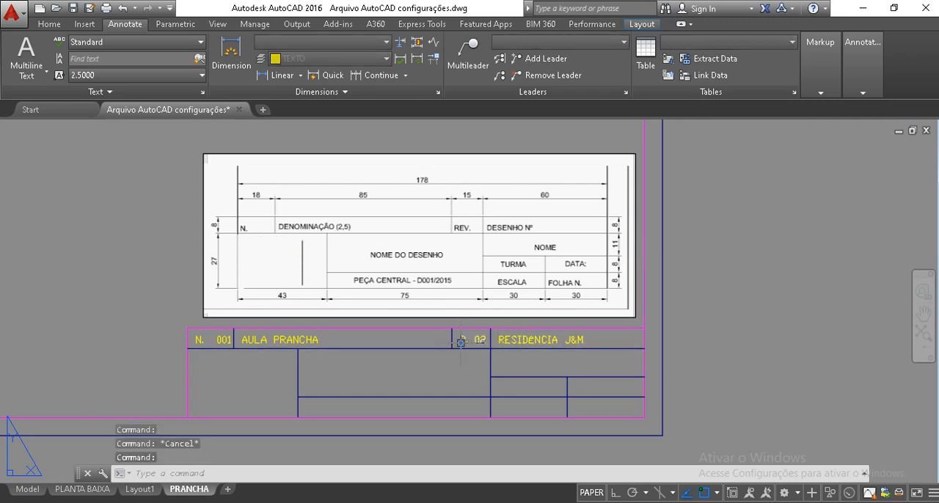
pyautogui.write('co')
pyautogui.press('Return')
pyautogui.click(451, 348)
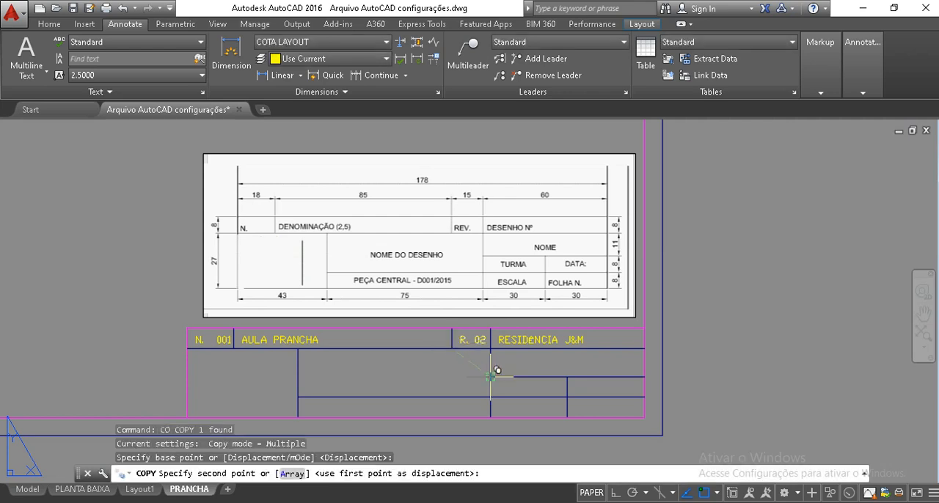
pyautogui.click(491, 376)
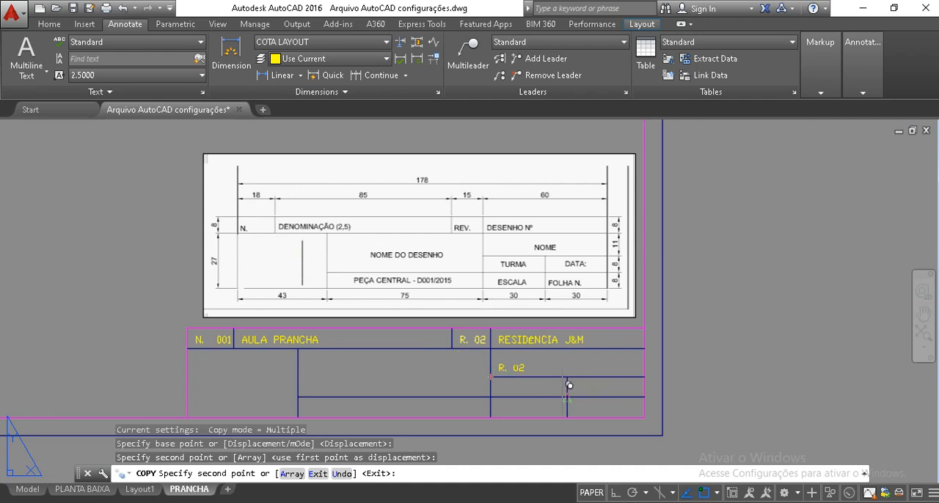
pyautogui.click(567, 397)
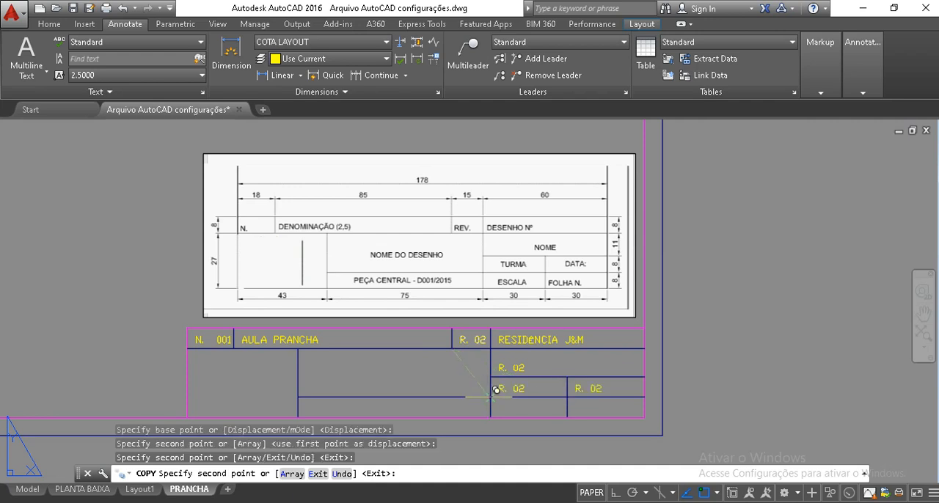
pyautogui.click(491, 397)
pyautogui.click(491, 417)
pyautogui.click(567, 417)
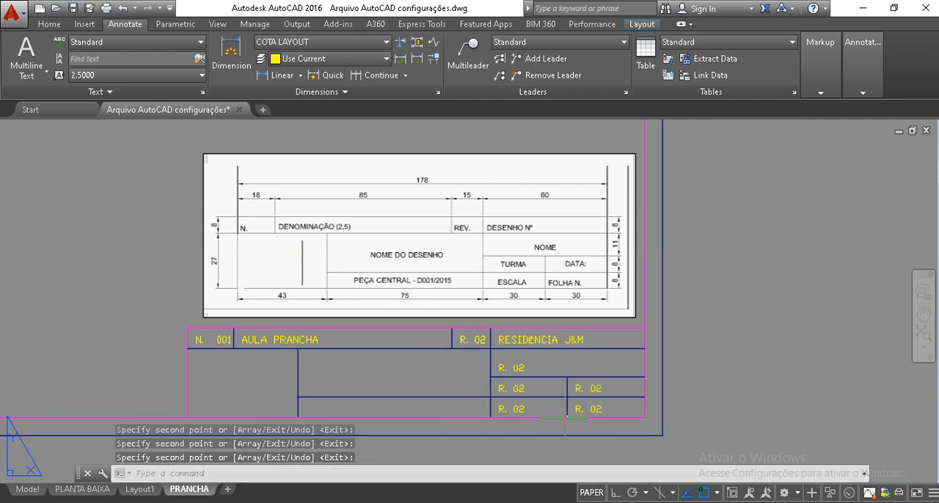
pyautogui.press('Escape')
pyautogui.press('Escape')
# Replace the copied text in the NOME cell with the architect's abbreviated title and first name
pyautogui.click(519, 367)
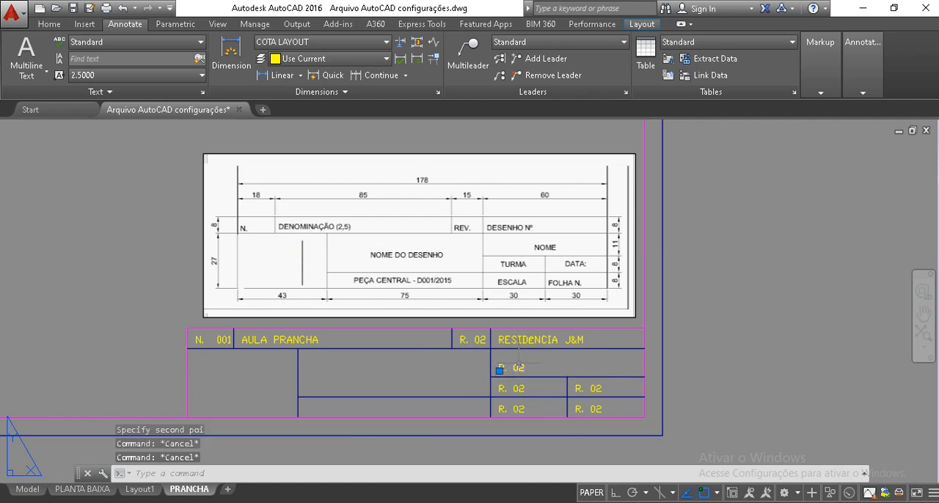
pyautogui.doubleClick(519, 368)
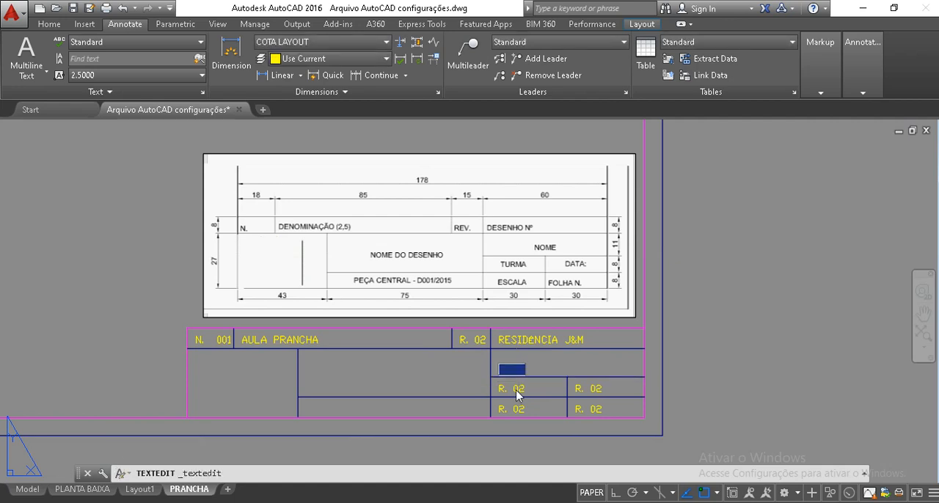
pyautogui.write('ARQ. CAMILA')
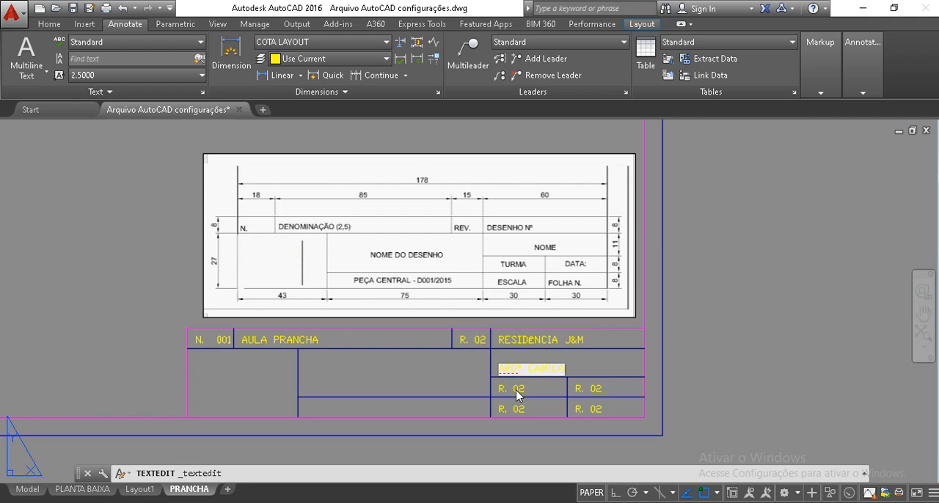
pyautogui.click(640, 438)
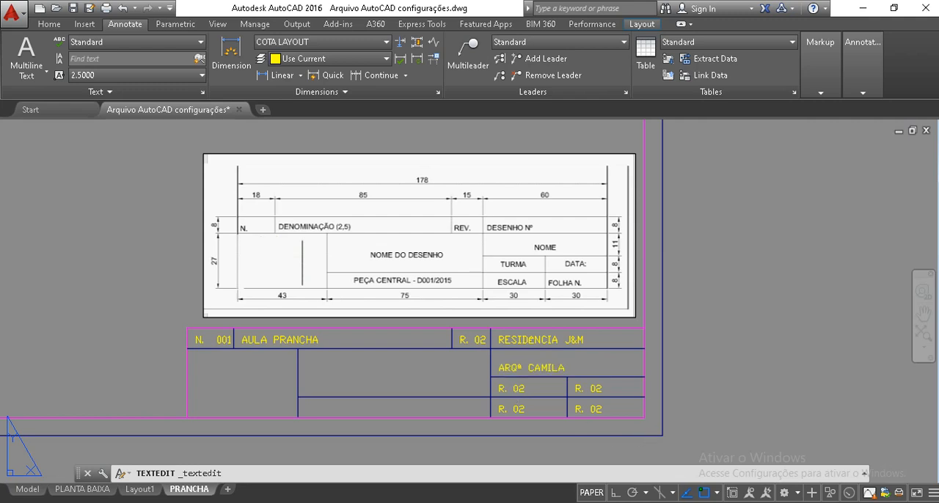
# Change the copied text in the TURMA cell to "AUTOCAD"
pyautogui.doubleClick(516, 389)
pyautogui.write('AUTOCAD')
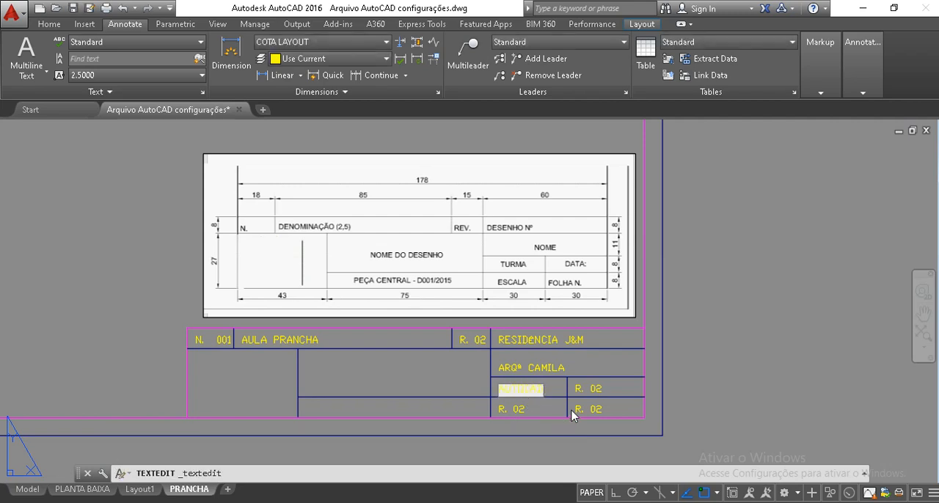
pyautogui.press('Return')
# Change the copied text in the DATA cell to "26/05/2030"
pyautogui.click(588, 389)
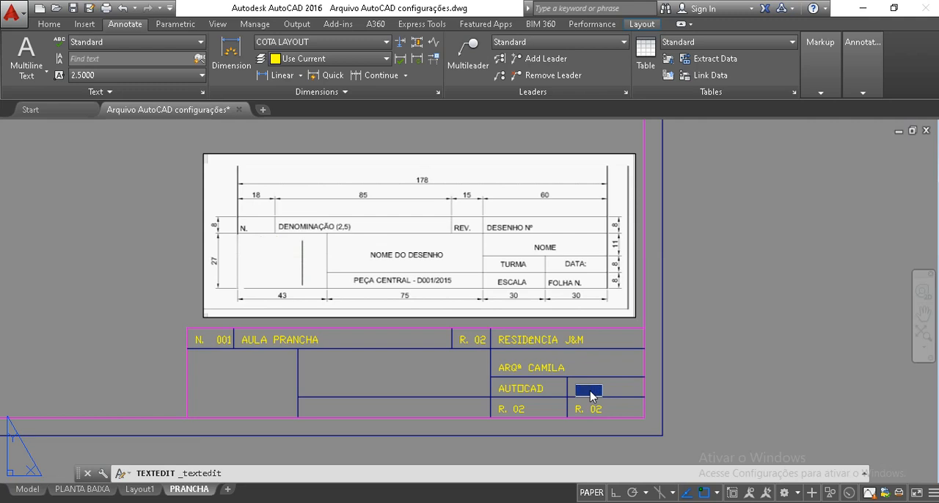
pyautogui.write('20/05/2020')
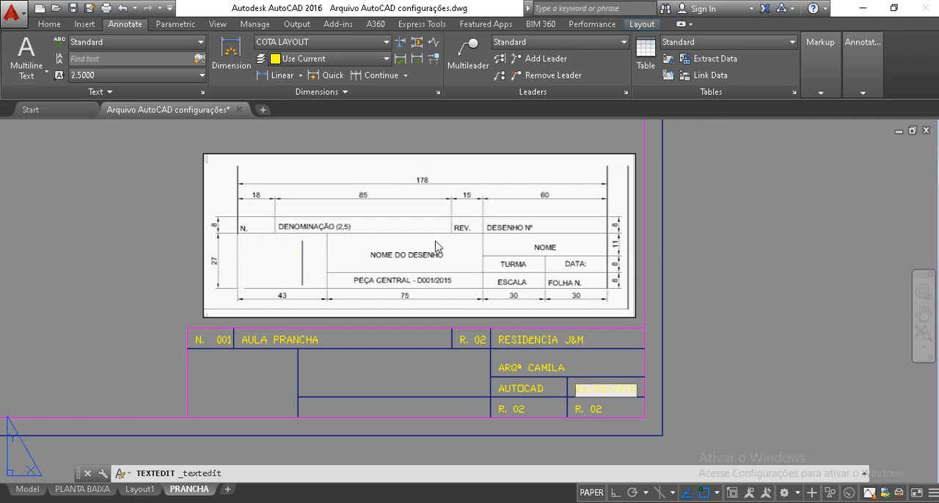
pyautogui.press('Return')
pyautogui.press('Return')
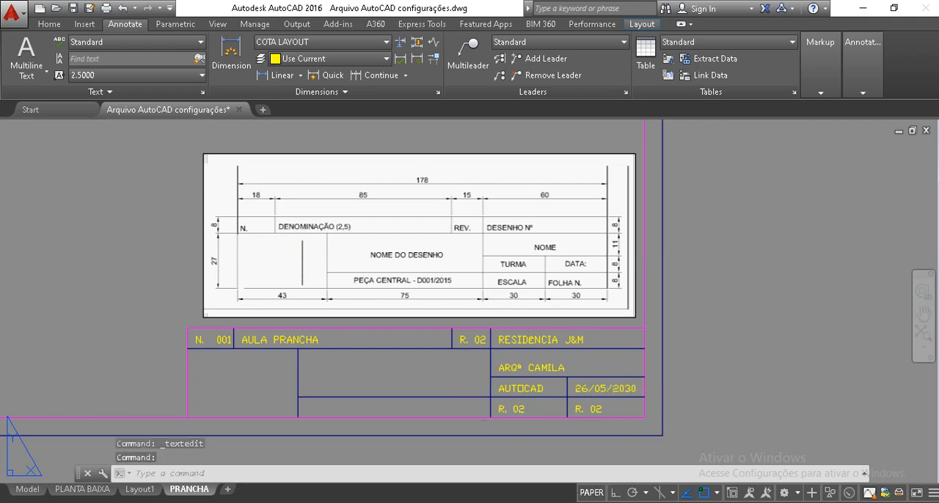
# Change the copied text in the ESCALA cell to "ESC. INDICADA"
pyautogui.doubleClick(520, 412)
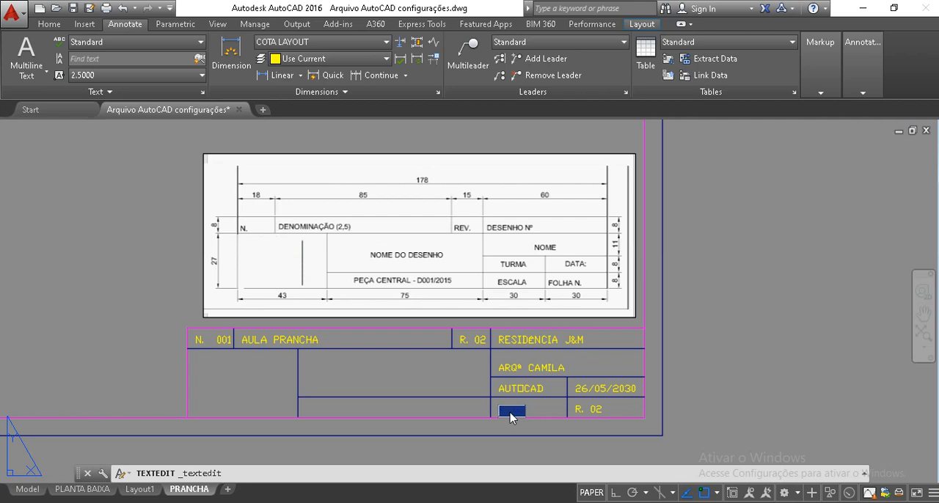
pyautogui.write('ESC. INDICADA')
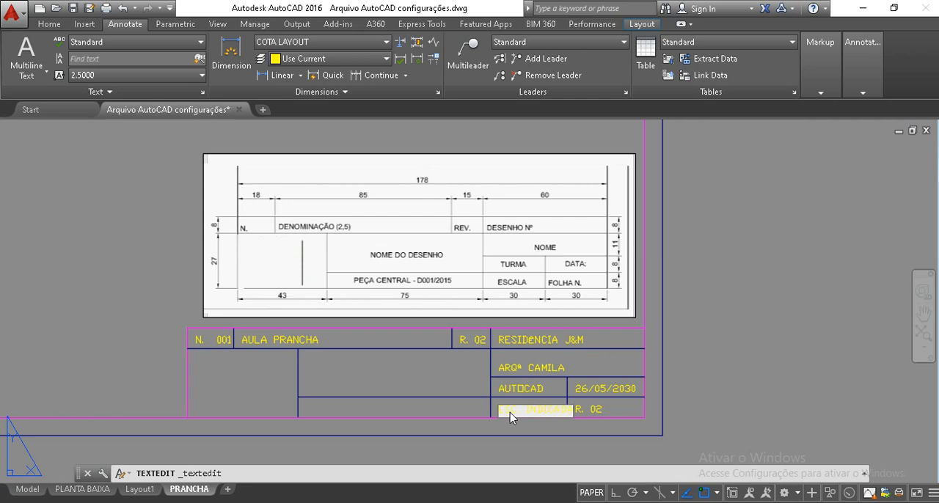
pyautogui.click(513, 431)
# Move the "ESC. INDICADA" text slightly left, away from the FOLHA N. cell
pyautogui.click(534, 409)
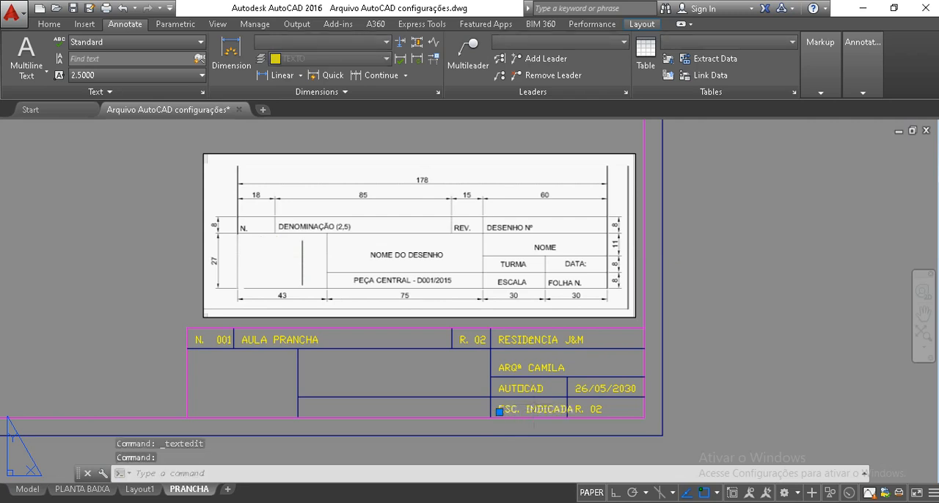
pyautogui.write('m')
pyautogui.press('Return')
pyautogui.click(541, 425)
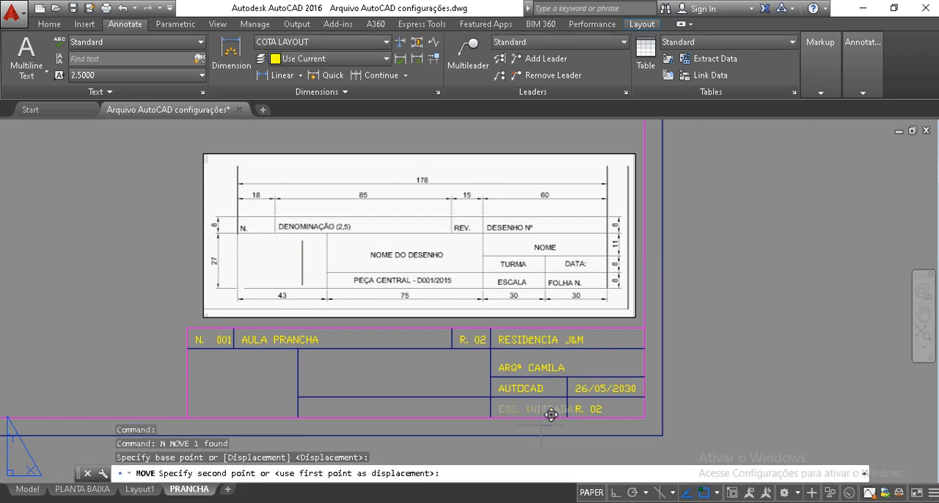
pyautogui.click(543, 415)
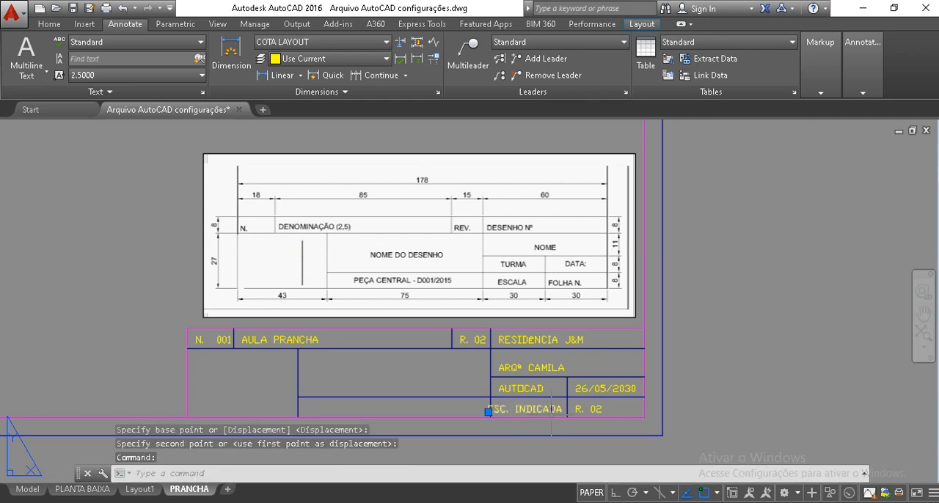
pyautogui.write('m')
pyautogui.press('Return')
pyautogui.click(564, 413)
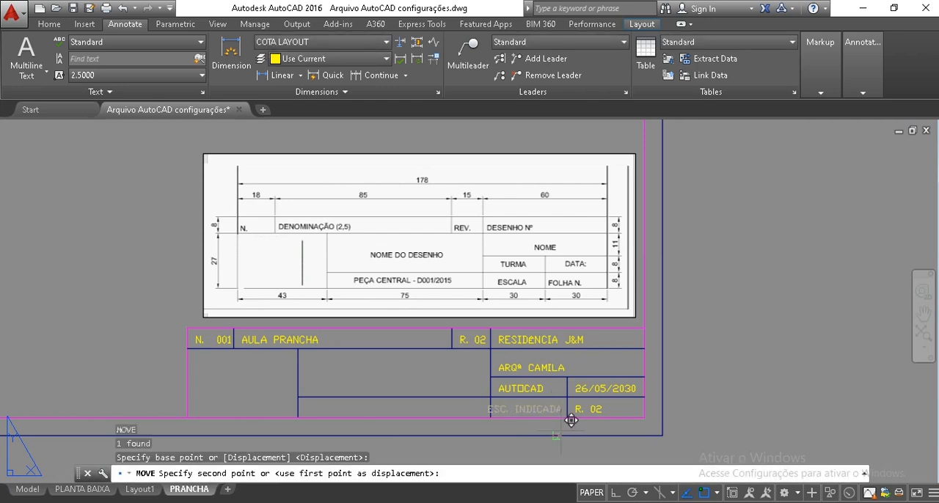
pyautogui.press('Escape')
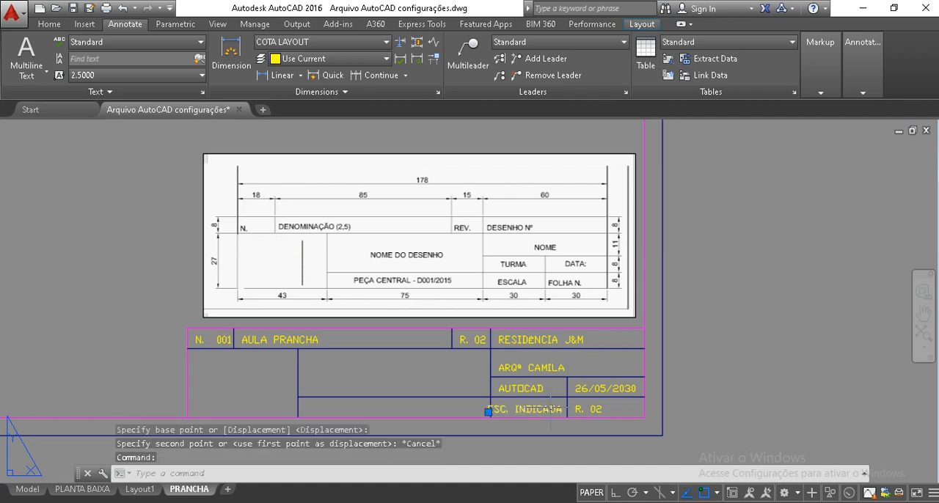
pyautogui.press('Escape')
pyautogui.press('Escape')
pyautogui.hotkey('ctrl', 'z')
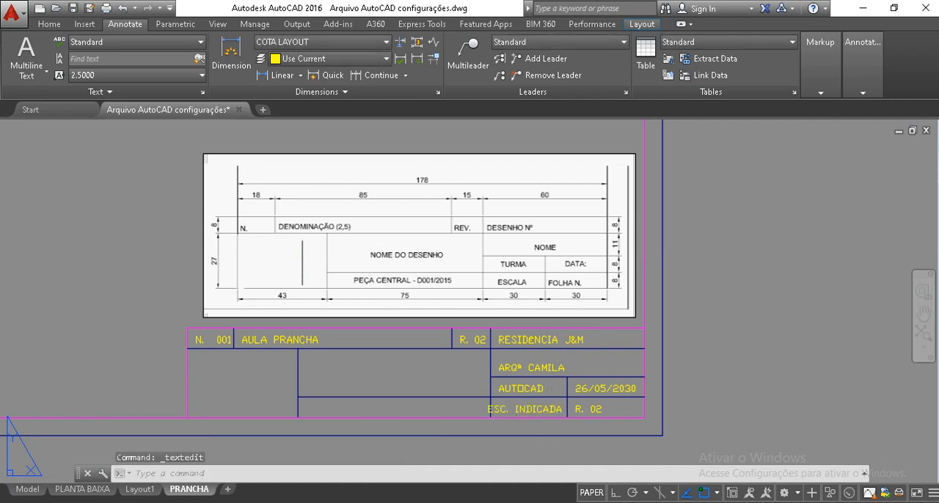
pyautogui.hotkey('ctrl', 'z')
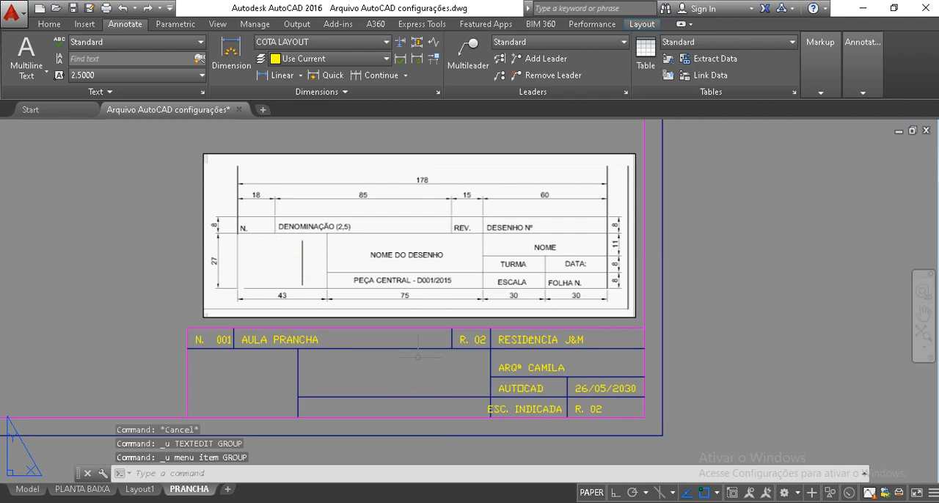
# Try to shorten the "ESC. INDICADA" text in the ESCALA cell by deleting some of its characters
pyautogui.doubleClick(512, 412)
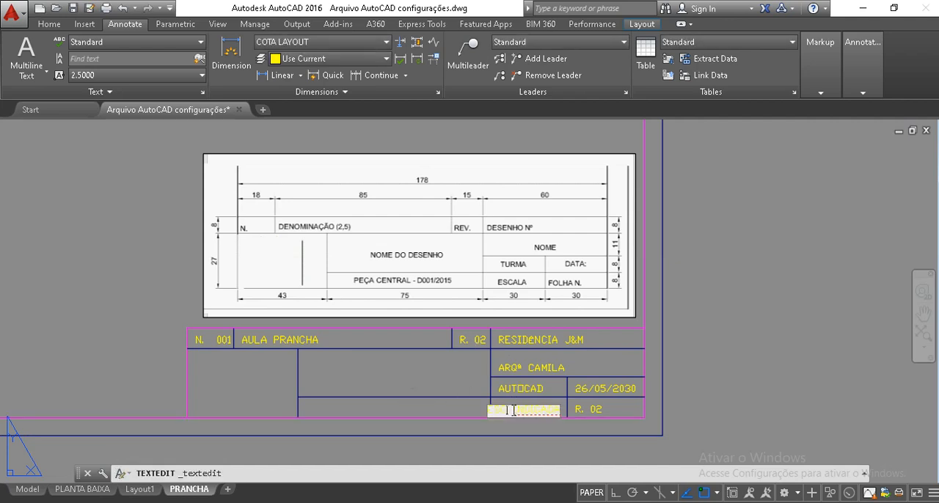
pyautogui.press('BackSpace')
pyautogui.press('BackSpace')
pyautogui.press('BackSpace')
pyautogui.press('BackSpace')
pyautogui.press('Delete')
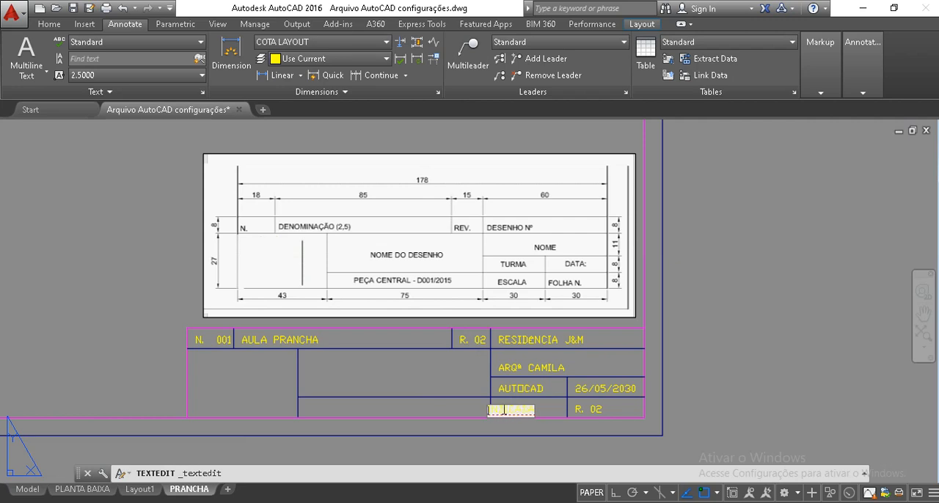
pyautogui.press('Escape')
# Undo the move and the text change made in the ESCALA cell
pyautogui.hotkey('ctrl', 'z')
pyautogui.hotkey('ctrl', 'z')
pyautogui.hotkey('ctrl', 'z')
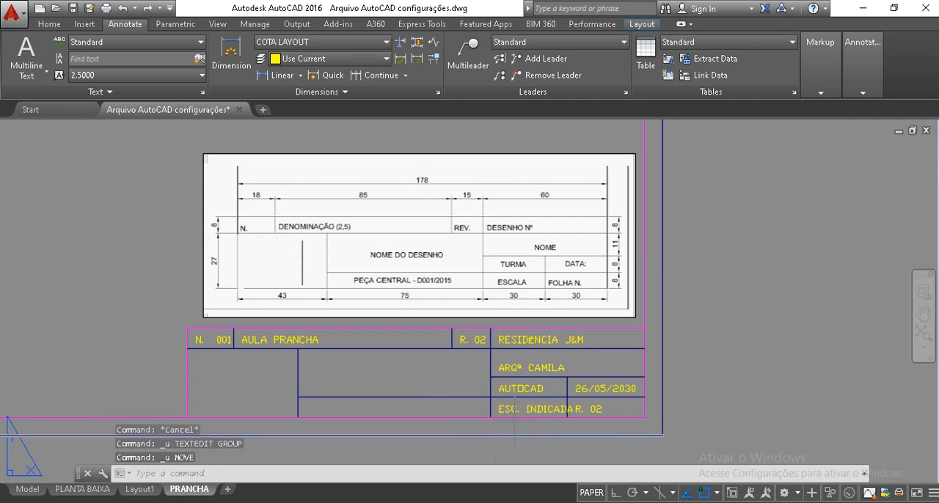
pyautogui.click(513, 408)
pyautogui.press('Escape')
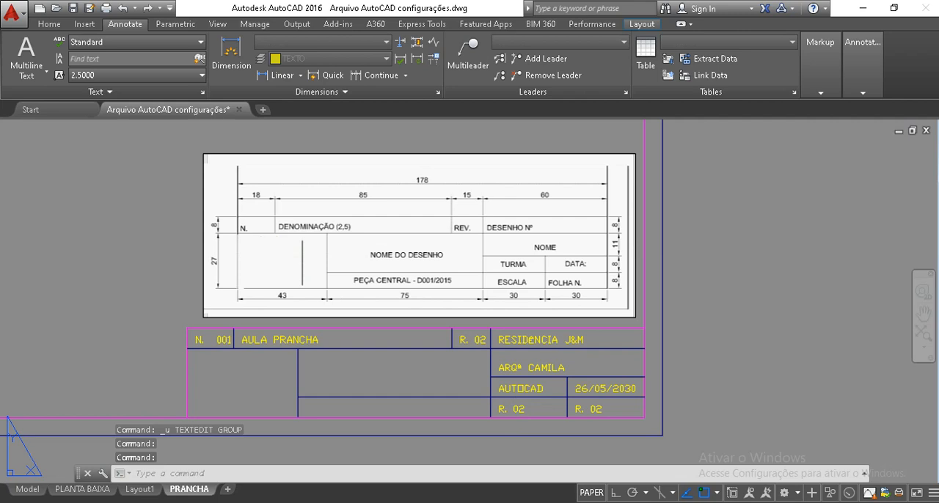
# Change the copied text in the ESCALA cell to "INDICADA"
pyautogui.doubleClick(516, 410)
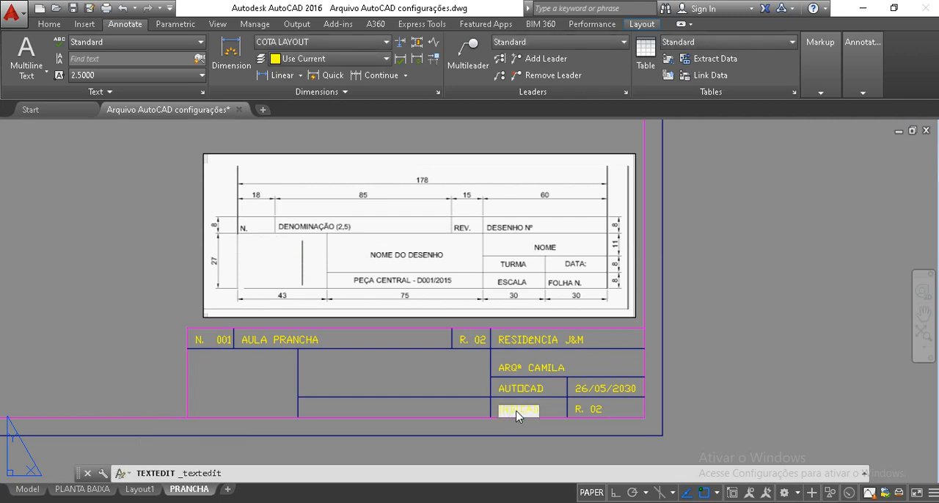
pyautogui.write('INDICADA')
pyautogui.press('Return')
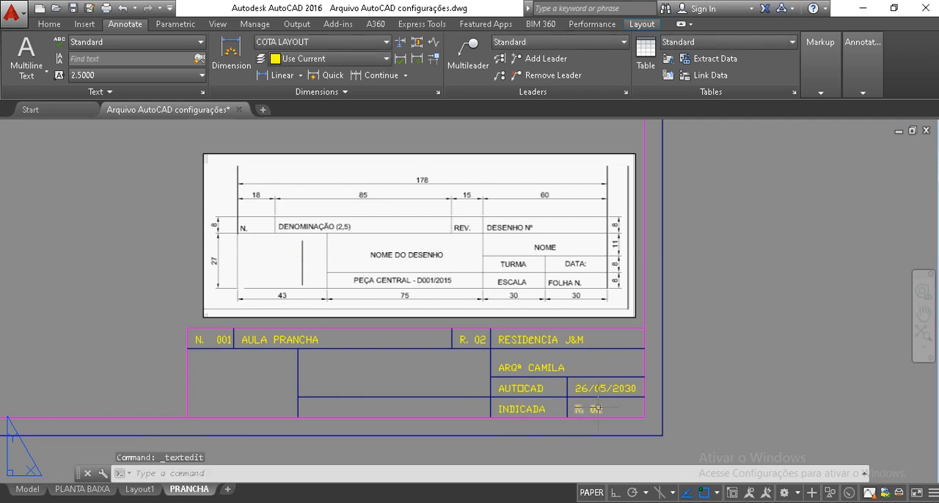
# Change the copied text in the FOLHA N. cell to "F. 03/10"
pyautogui.doubleClick(596, 409)
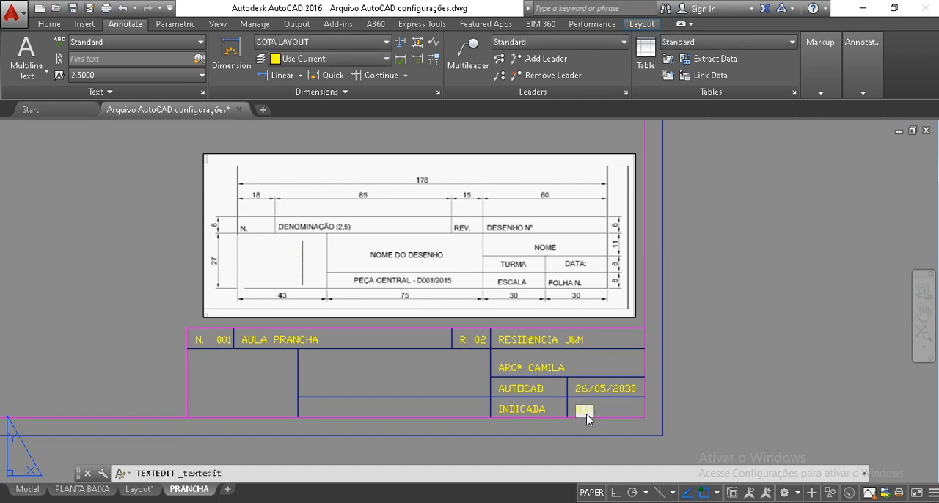
pyautogui.write('03/10')
pyautogui.press('Return')
pyautogui.doubleClick(581, 410)
pyautogui.press('Home')
pyautogui.write('F.')
pyautogui.press('Return')
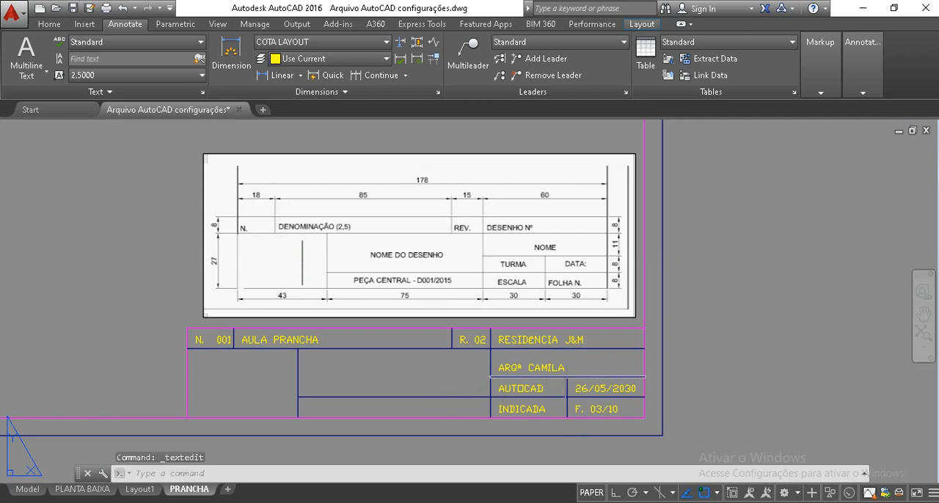
# Copy the "R. 02" text into the empty NOME DO DESENHO cell of the title block
pyautogui.click(465, 339)
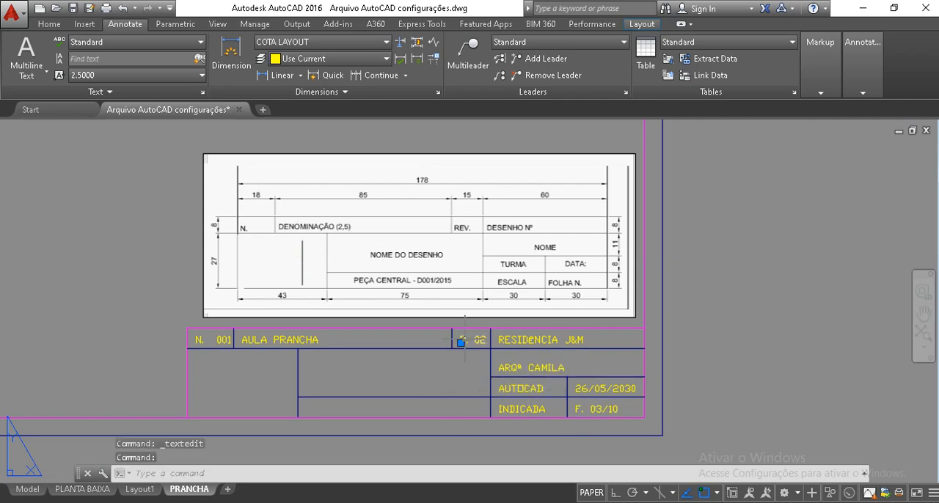
pyautogui.write('co')
pyautogui.press('Return')
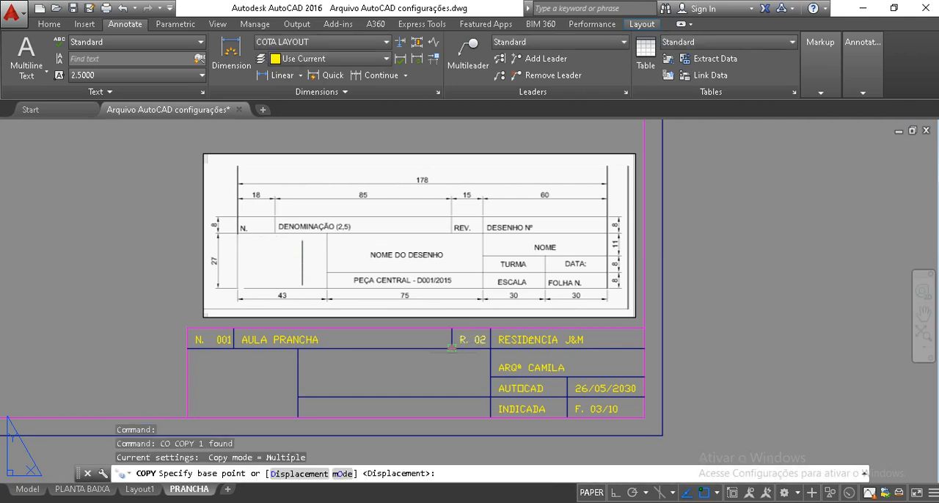
pyautogui.click(451, 350)
pyautogui.click(318, 373)
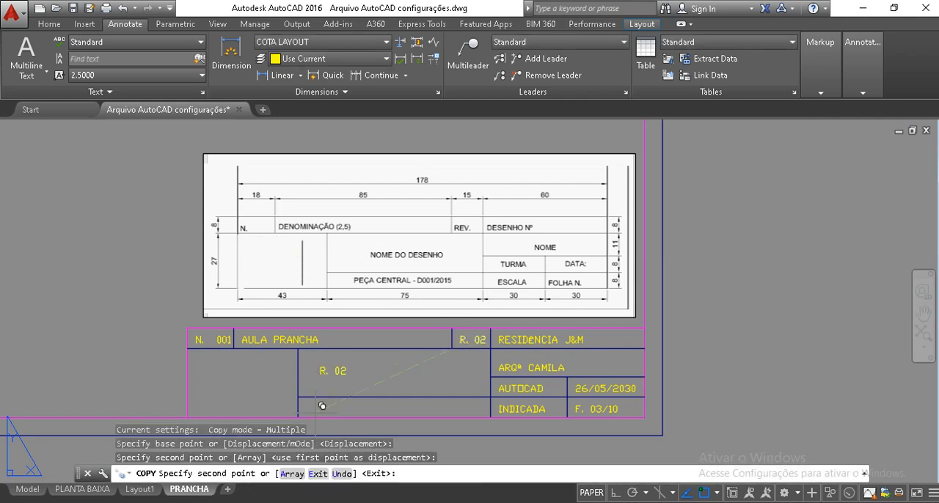
pyautogui.press('Escape')
pyautogui.press('Escape')
pyautogui.press('Escape')
pyautogui.press('Escape')
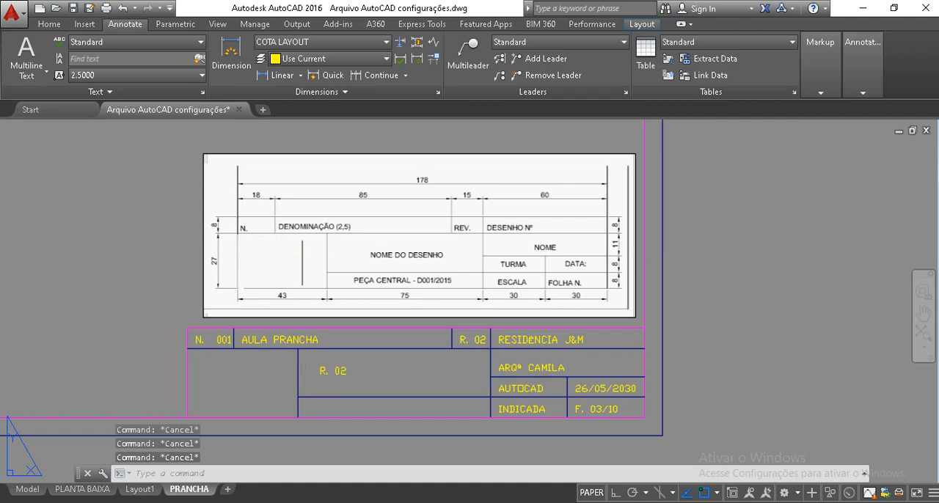
# Change the copied text in the NOME DO DESENHO cell to "PLANTA BAIXA"
pyautogui.doubleClick(337, 367)
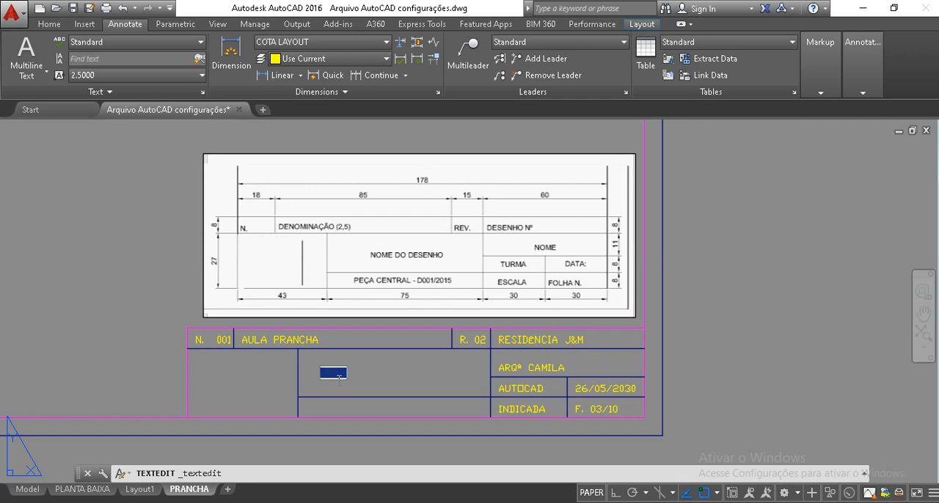
pyautogui.write('PLANTA')
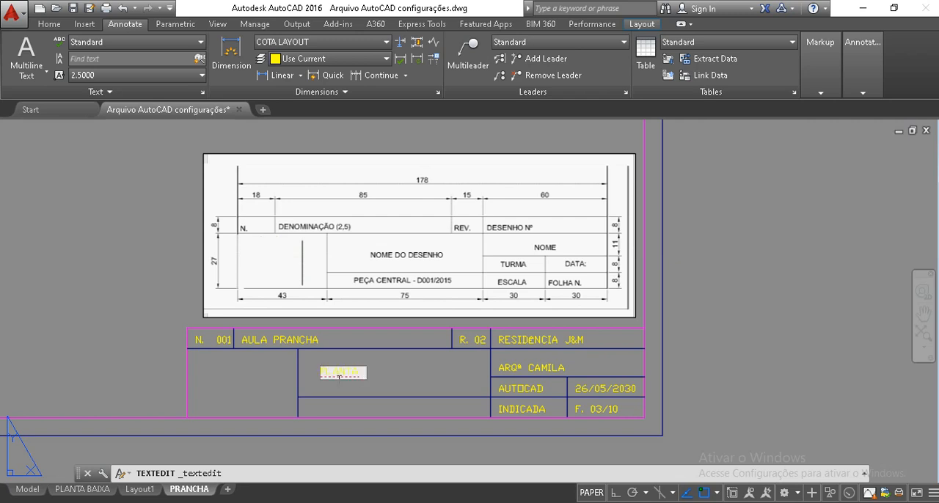
pyautogui.write(' BAIXA')
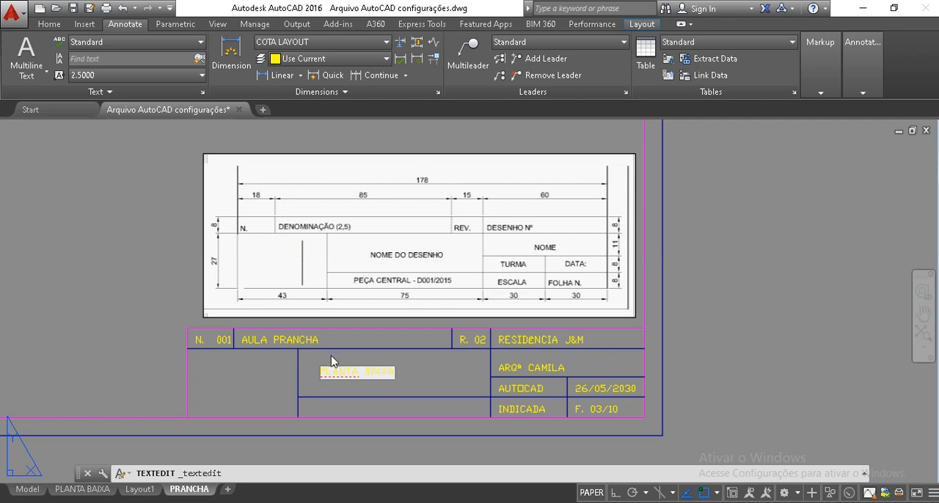
pyautogui.click(358, 401)
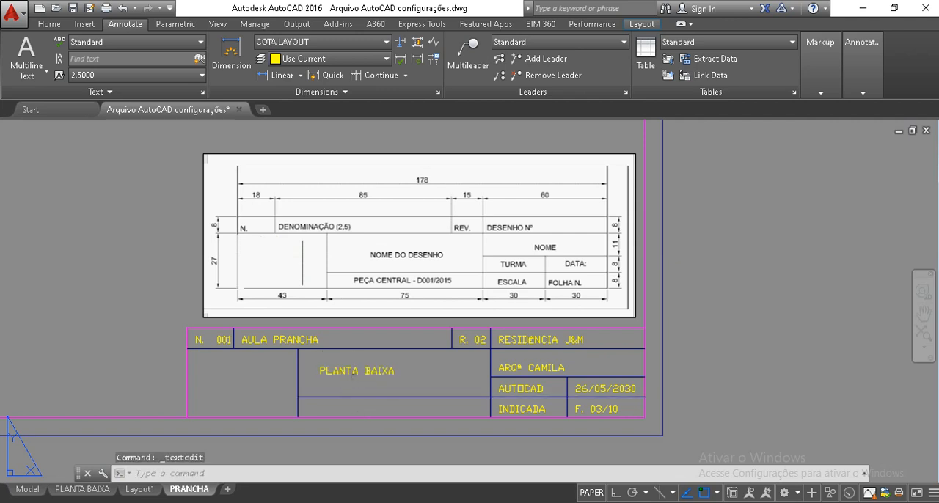
pyautogui.click(350, 370)
pyautogui.press('Escape')
pyautogui.press('Escape')
pyautogui.press('Escape')
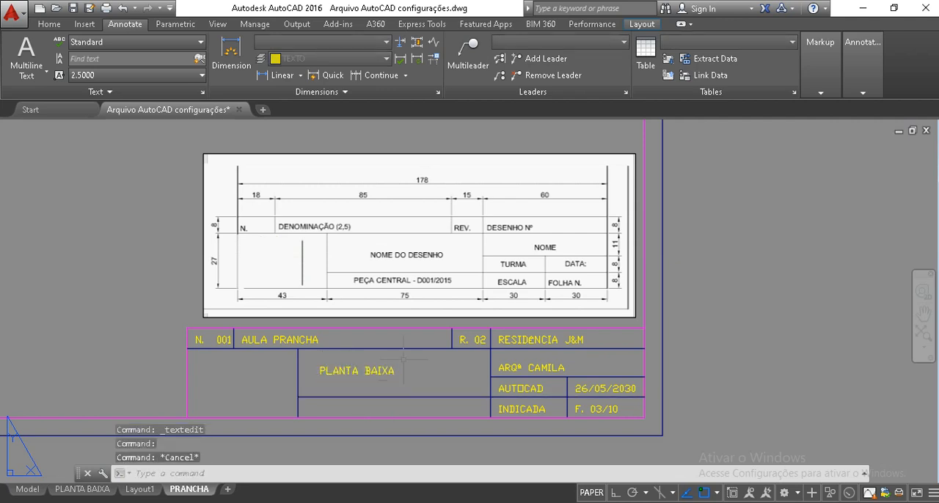
# Try to copy the "R. 02" text into the cell below "PLANTA BAIXA", and undo the copy
pyautogui.click(470, 337)
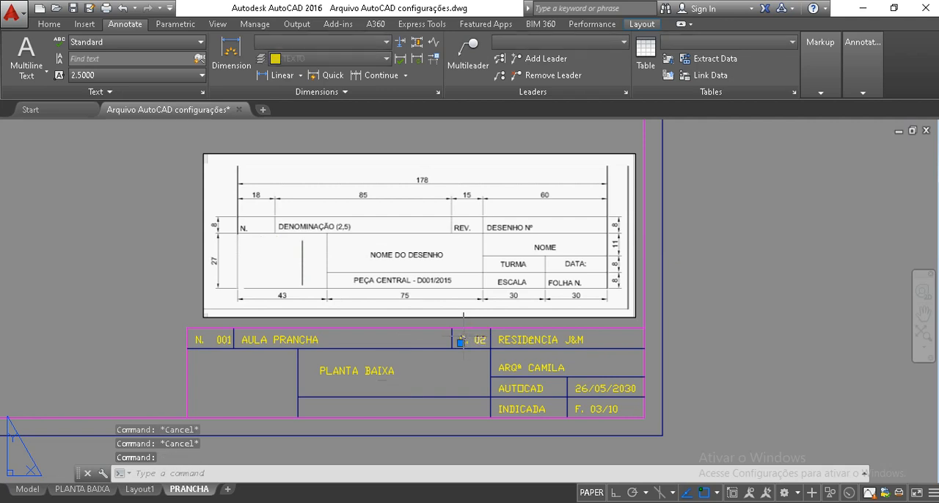
pyautogui.write('co')
pyautogui.press('Return')
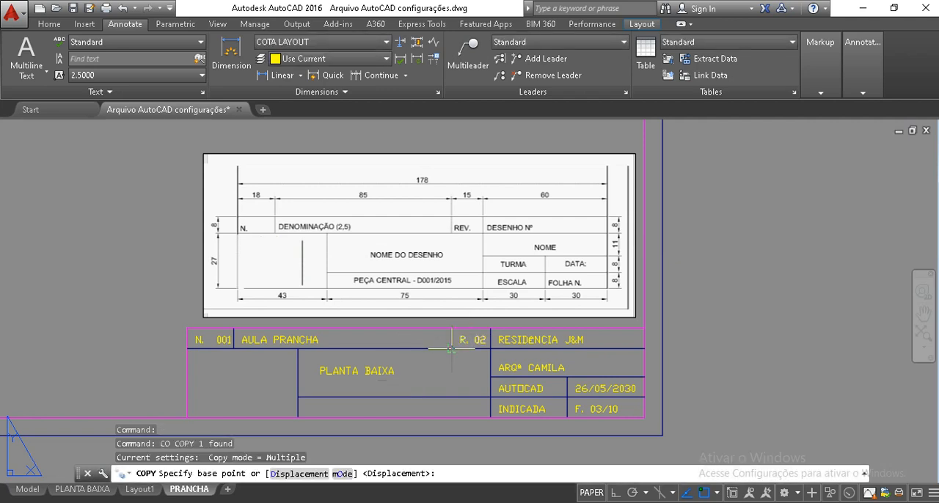
pyautogui.click(456, 342)
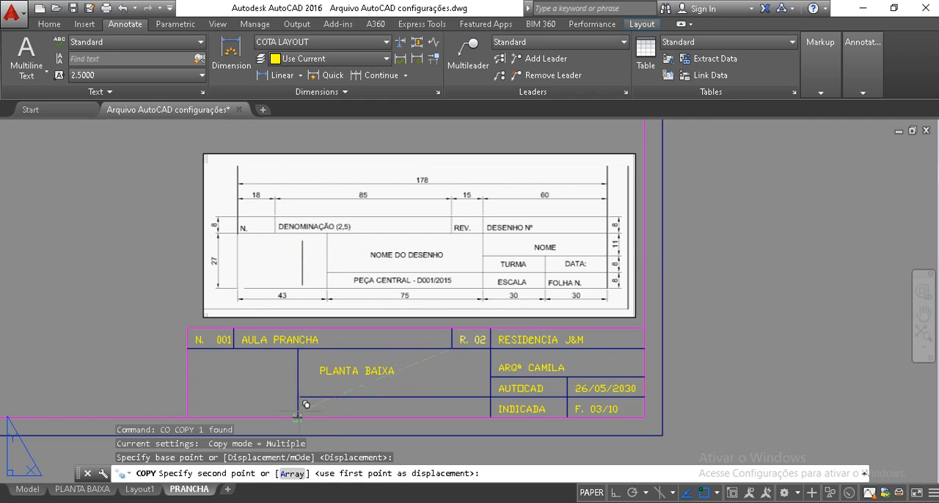
pyautogui.click(298, 408)
pyautogui.press('Escape')
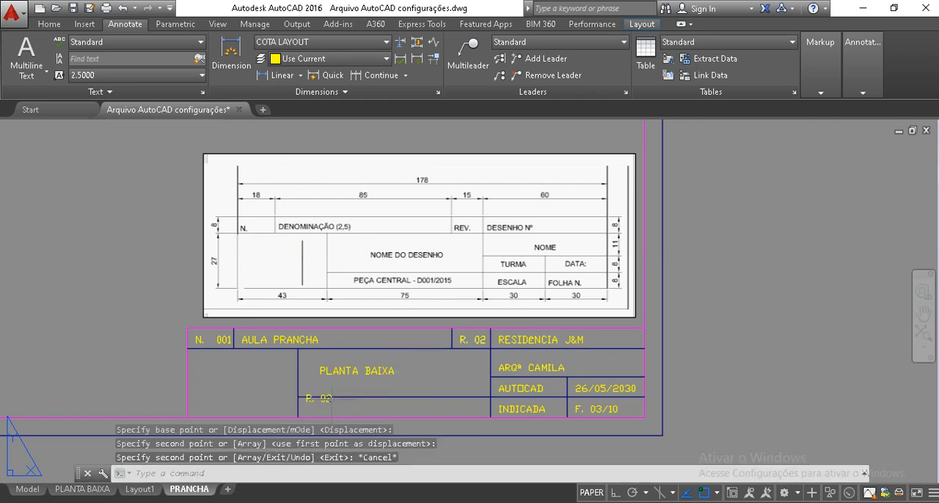
pyautogui.hotkey('ctrl', 'z')
# Copy the "PLANTA BAIXA" text straight down into the empty cell below it
pyautogui.click(323, 372)
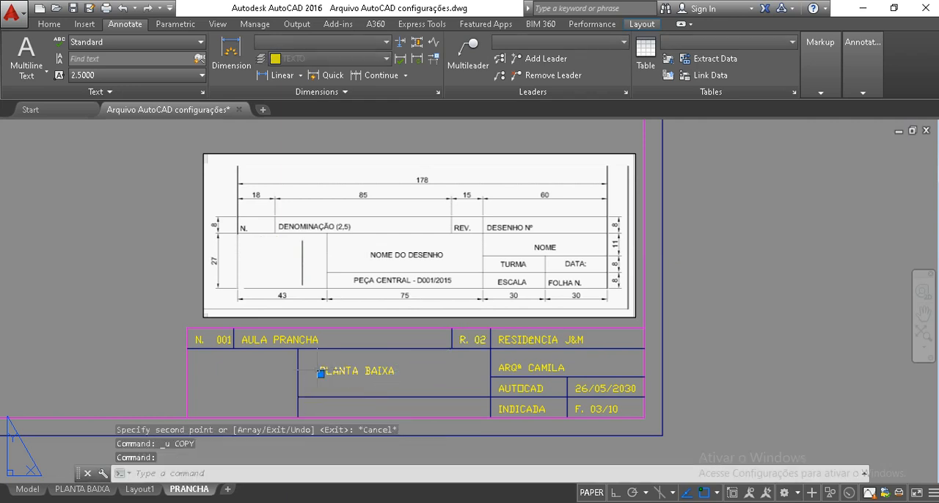
pyautogui.write('co')
pyautogui.press('Return')
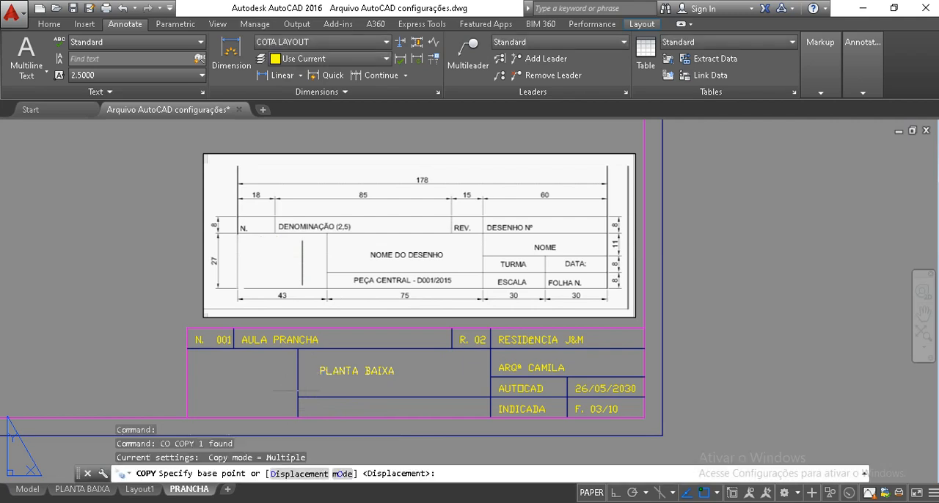
pyautogui.click(297, 383)
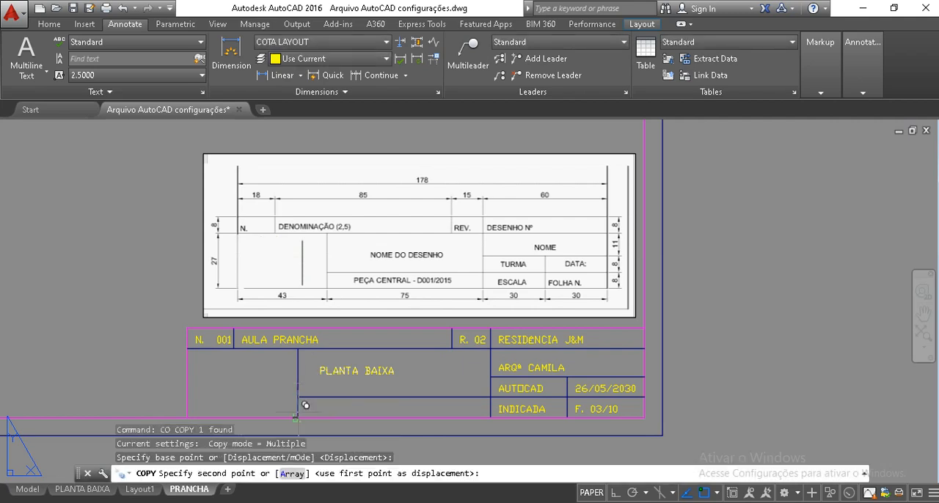
pyautogui.click(297, 417)
pyautogui.press('Escape')
pyautogui.press('Escape')
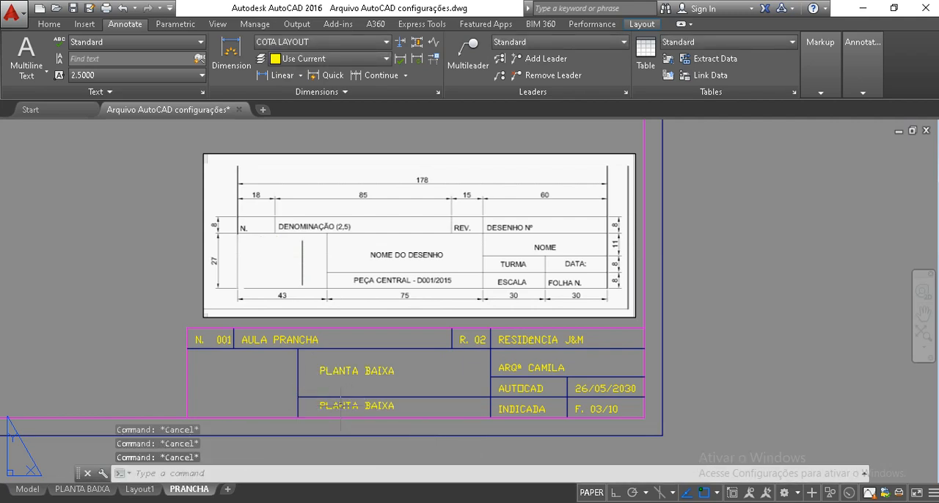
# Change the copied text in the cell below "PLANTA BAIXA" to "ÁREA DE LAZER"
pyautogui.doubleClick(346, 410)
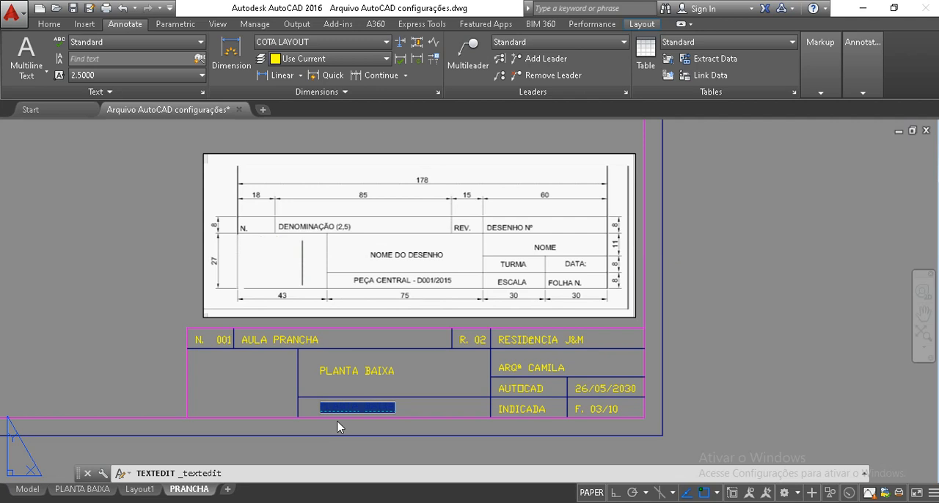
pyautogui.press('Delete')
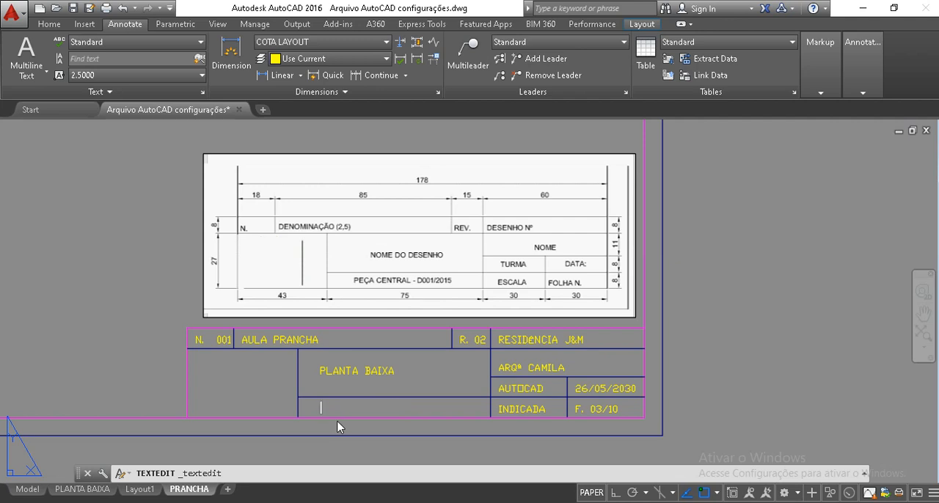
pyautogui.write('AREA DE LAZER')
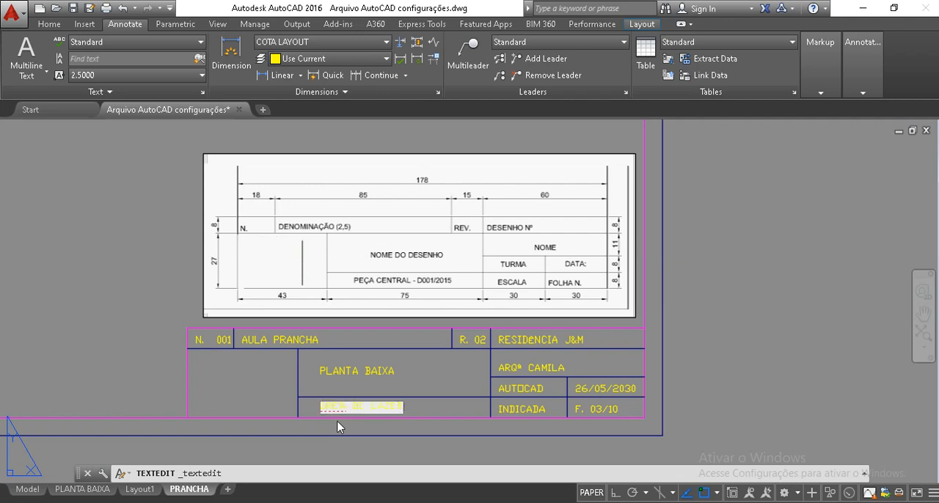
pyautogui.click(283, 408)
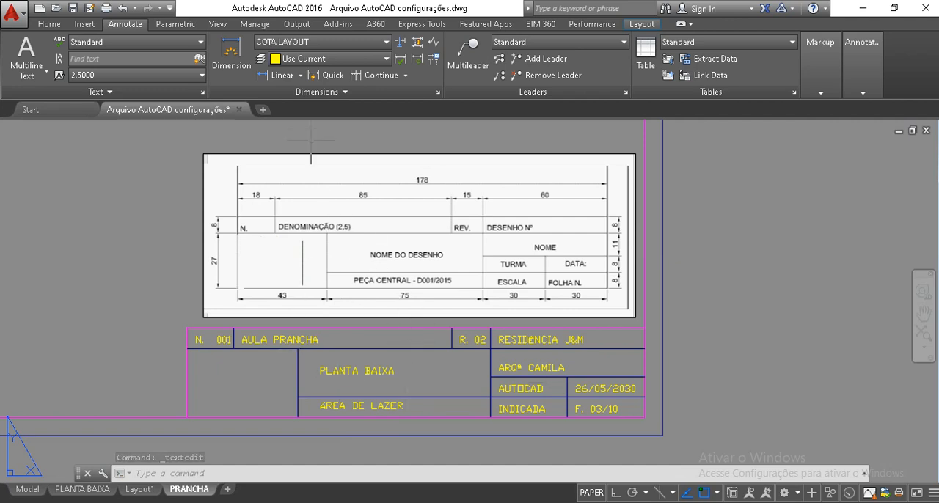
# Delete the title block reference image above the title block
pyautogui.click(326, 139)
pyautogui.click(297, 195)
pyautogui.press('Delete')
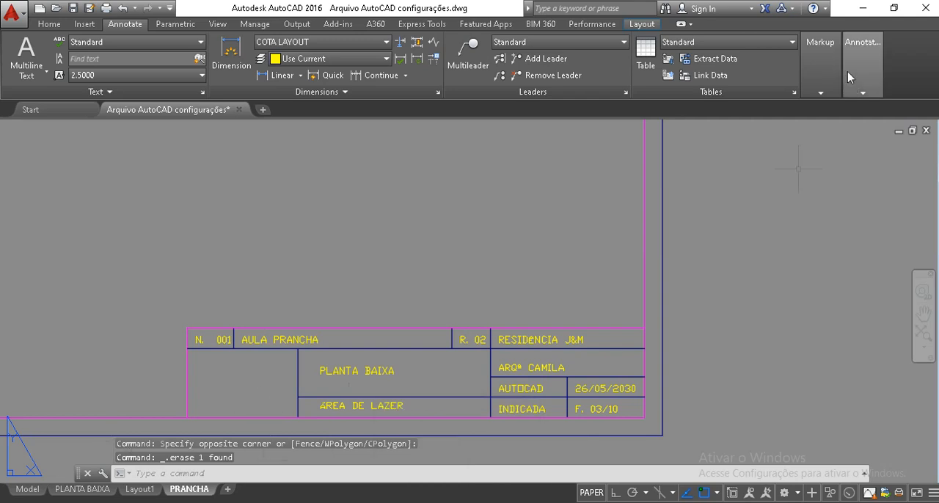
# Switch to the Windows desktop and copy the "Logo Escritório" image file
pyautogui.click(860, 8)
pyautogui.click(870, 11)
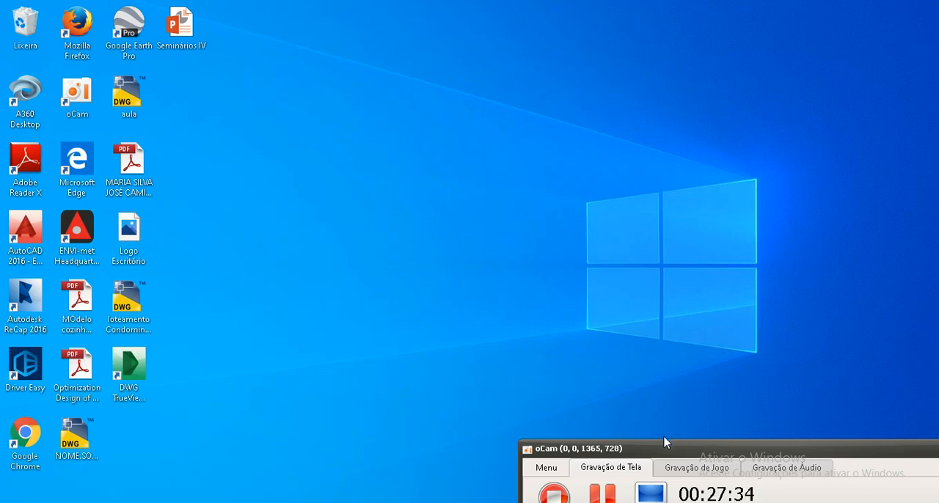
pyautogui.moveTo(665, 448); pyautogui.dragTo(665, 500)
pyautogui.click(129, 243)
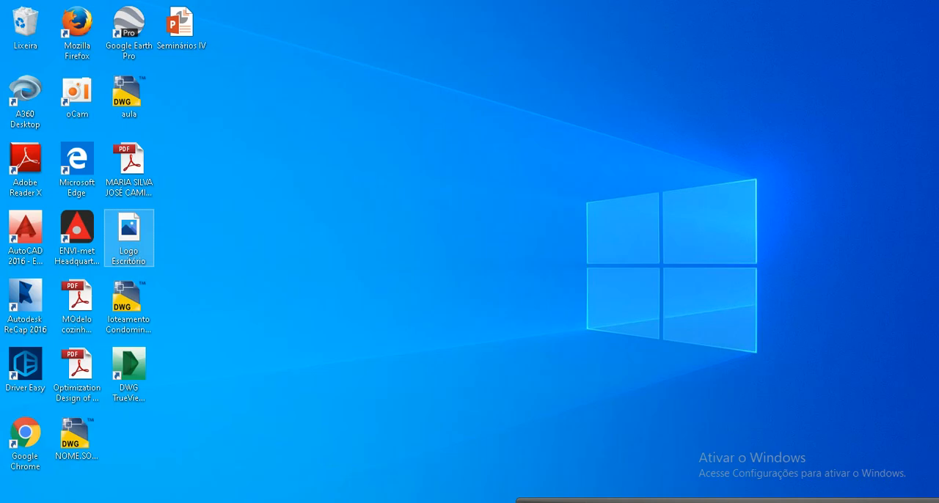
# Return to AutoCAD and paste the logo image above the title block at scale factor 1 and rotation angle 0
pyautogui.click(359, 502)
pyautogui.hotkey('ctrl', 'v')
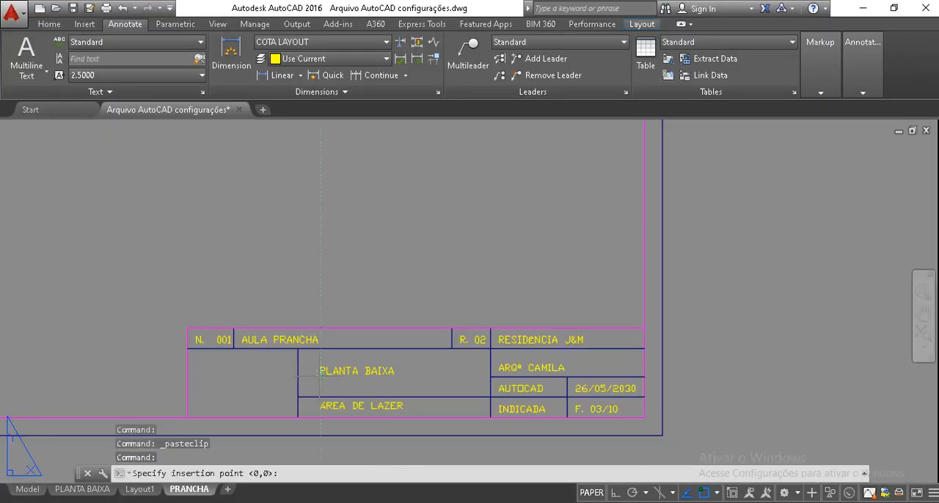
pyautogui.click(194, 416)
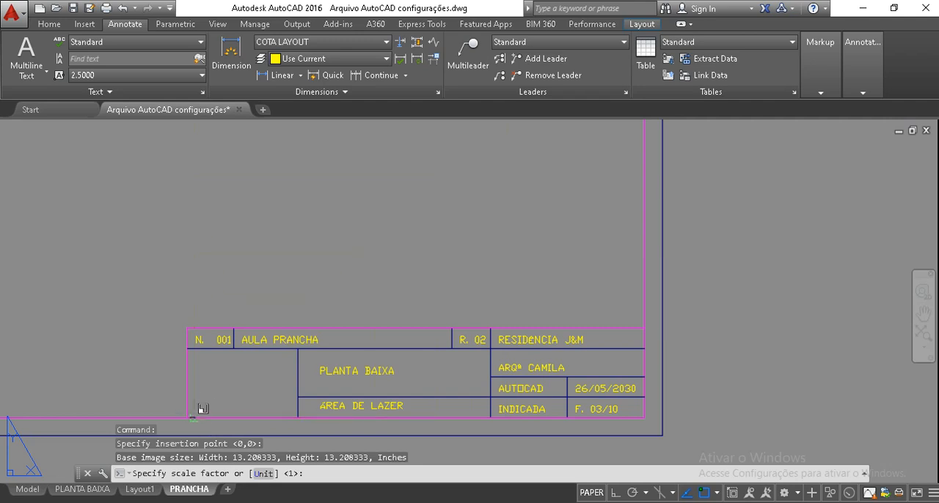
pyautogui.click(198, 409)
pyautogui.press('Return')
pyautogui.click(216, 277)
pyautogui.click(285, 270)
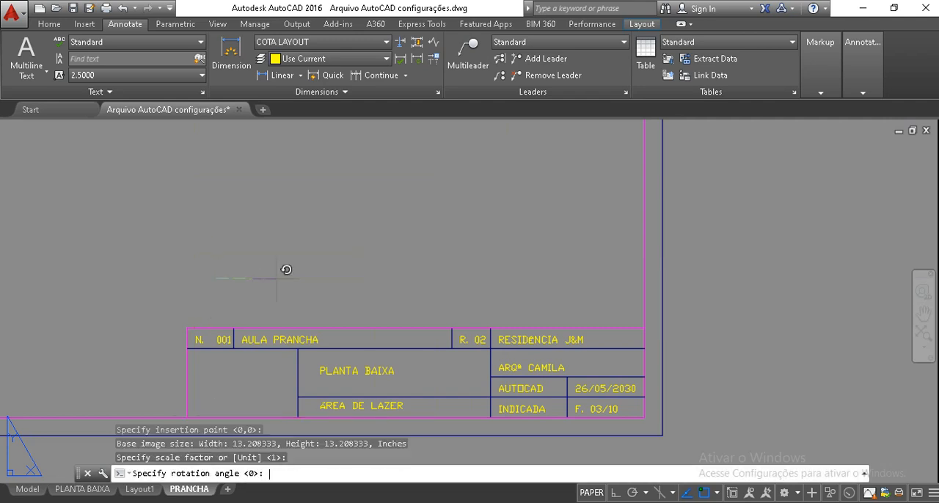
pyautogui.click(285, 279)
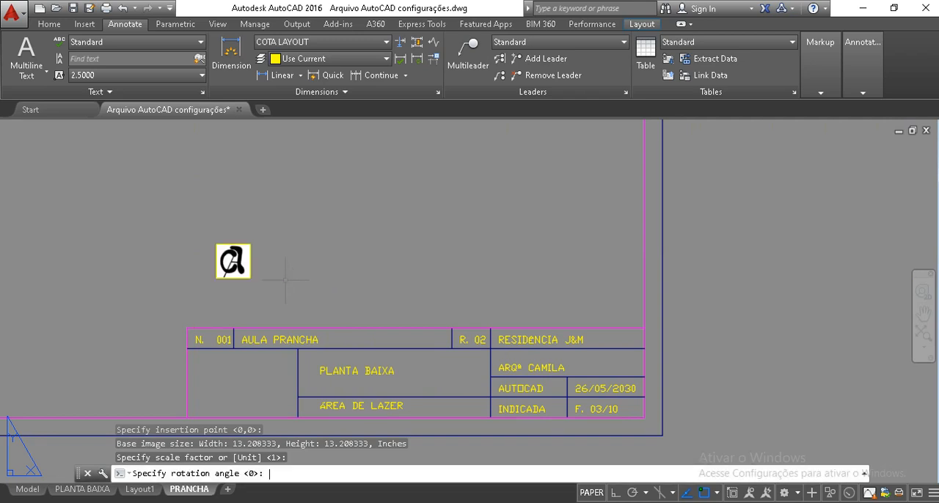
pyautogui.press('Escape')
pyautogui.press('Escape')
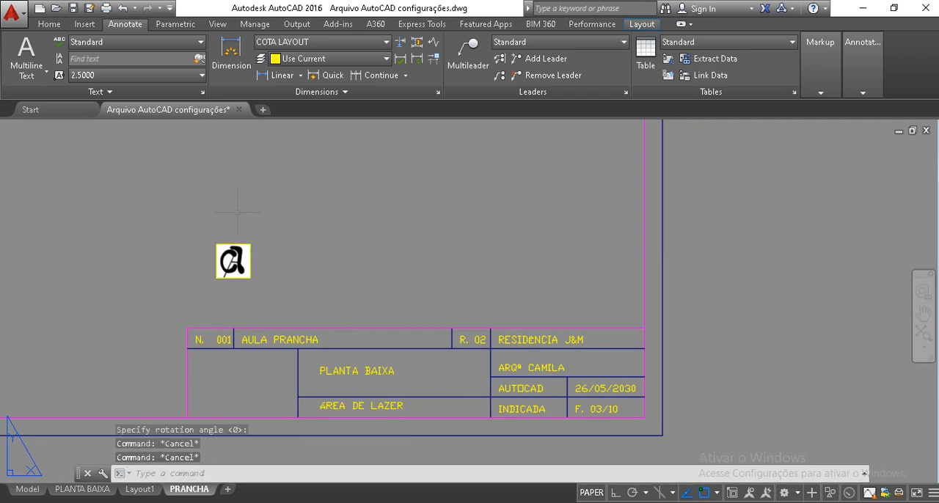
# Assign the inserted logo image to layer 0
pyautogui.click(250, 251)
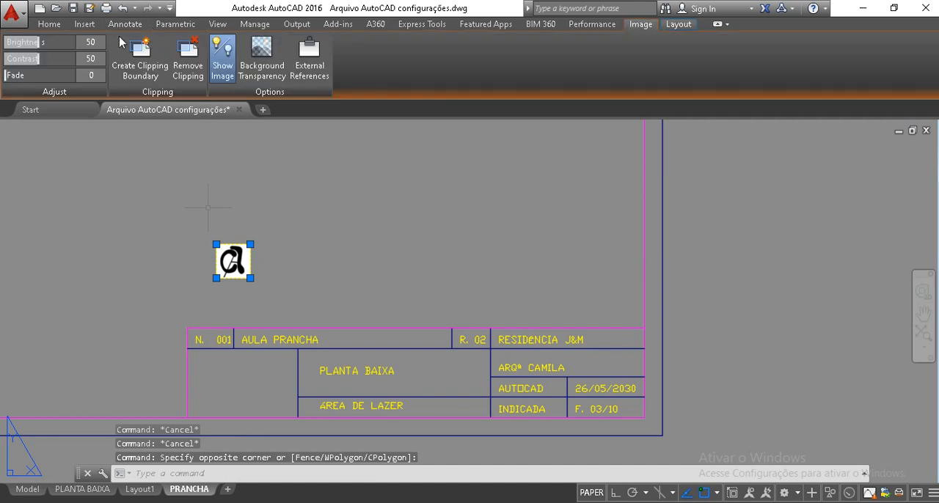
pyautogui.click(58, 27)
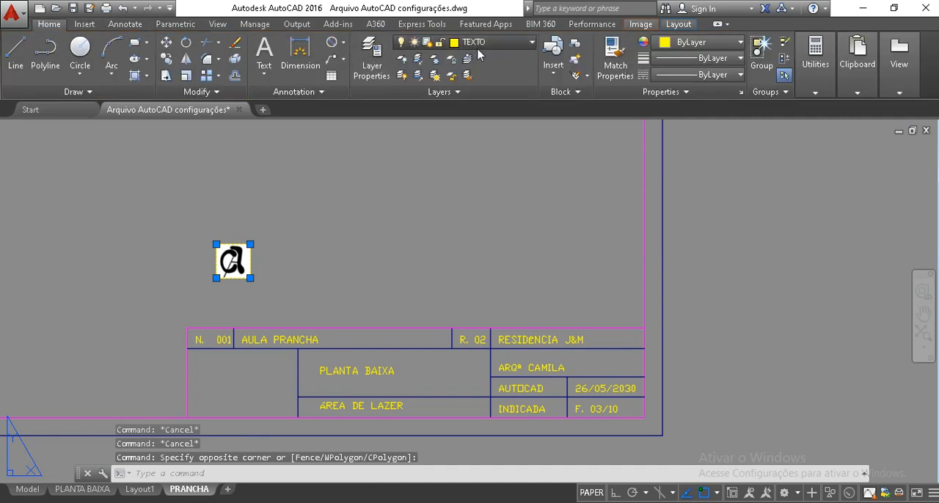
pyautogui.click(530, 42)
pyautogui.scroll(6, 490, 64)
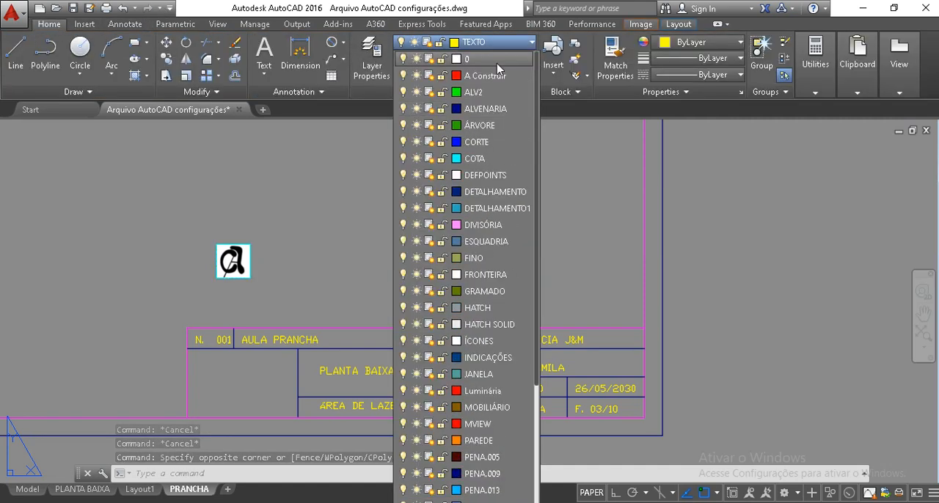
pyautogui.click(477, 60)
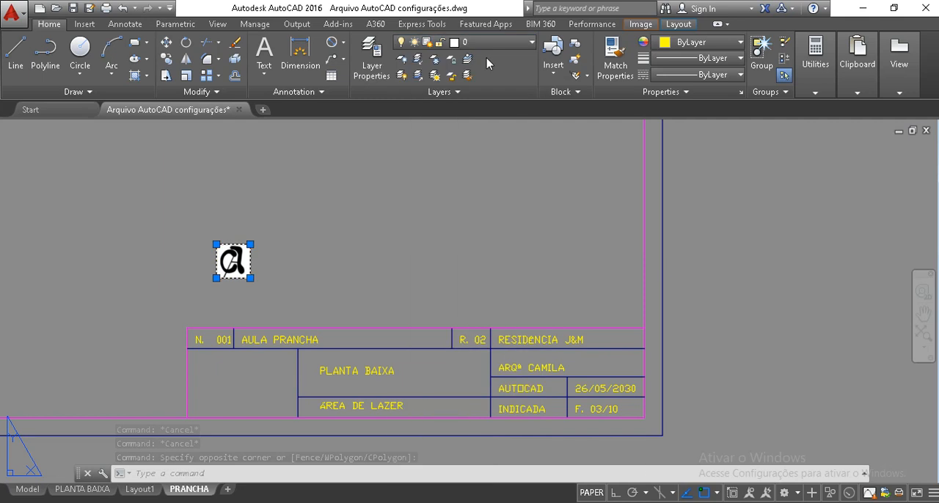
pyautogui.press('Escape')
pyautogui.press('Escape')
pyautogui.press('Escape')
# Move the logo image from above the title block into its empty lower-left cell
pyautogui.click(274, 287)
pyautogui.click(226, 248)
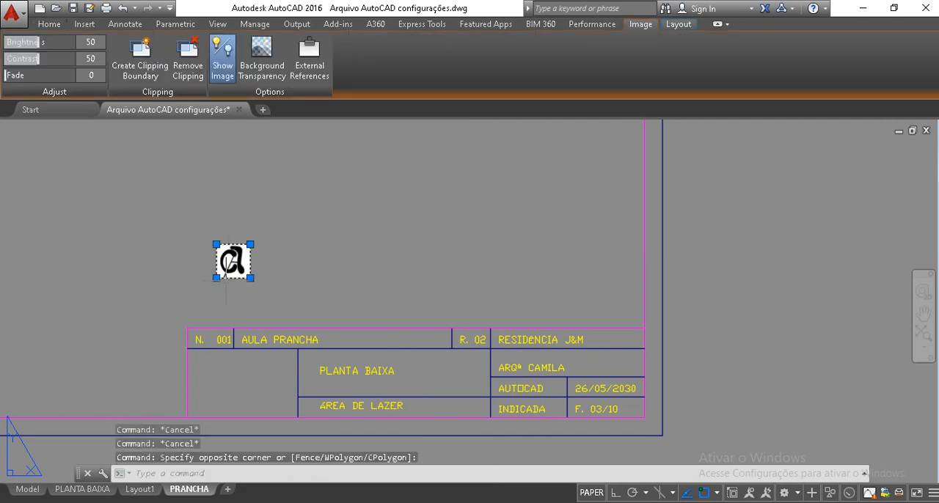
pyautogui.write('m')
pyautogui.press('Return')
pyautogui.click(227, 264)
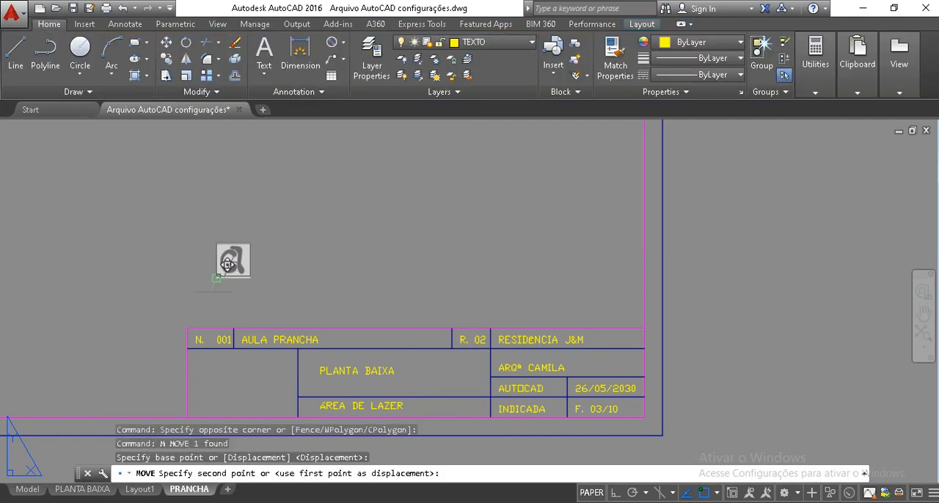
pyautogui.click(227, 394)
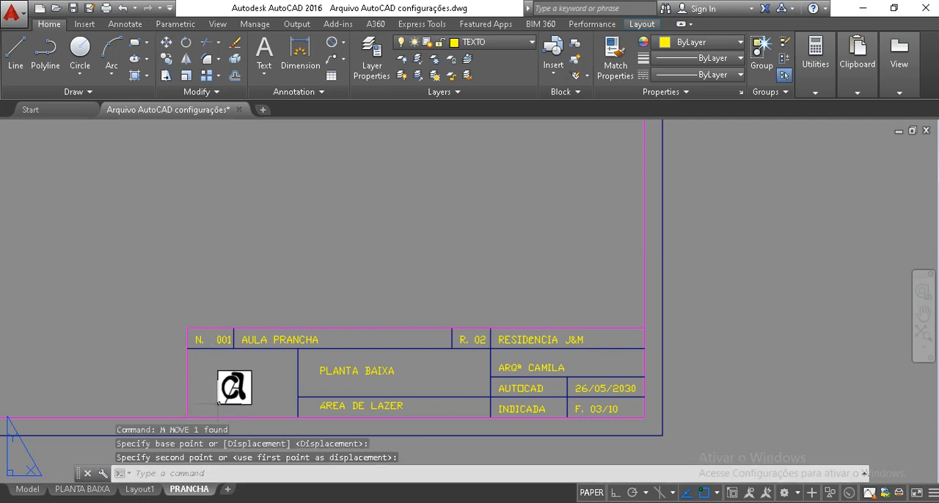
# Align the logo's two left corners with the left corners of the empty title block cell, scaling the image to the alignment points
pyautogui.scroll(3, 262, 377)
pyautogui.moveTo(439, 326); pyautogui.dragTo(300, 337, button='middle')
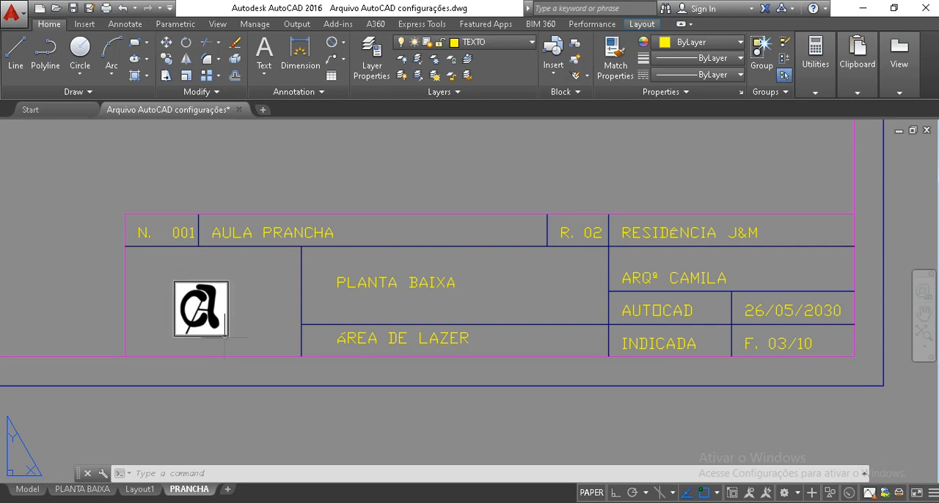
pyautogui.write('AL')
pyautogui.press('Return')
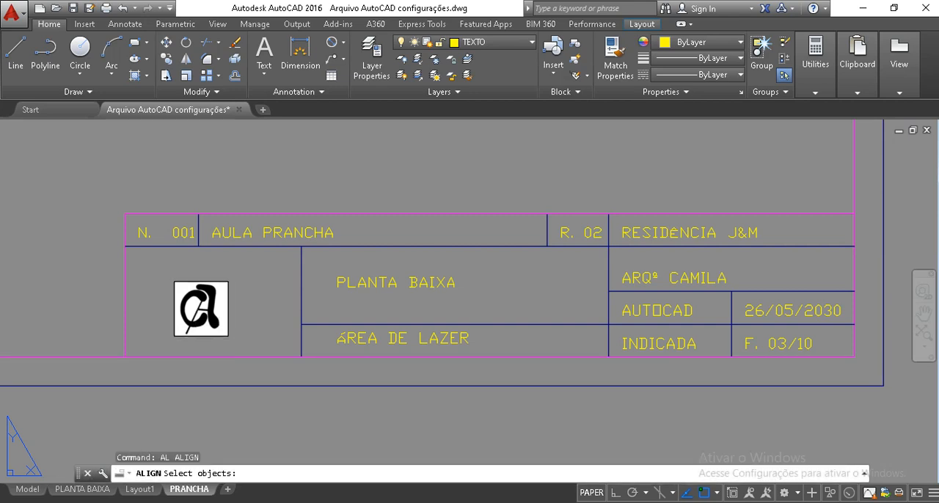
pyautogui.click(242, 338)
pyautogui.click(173, 279)
pyautogui.press('Return')
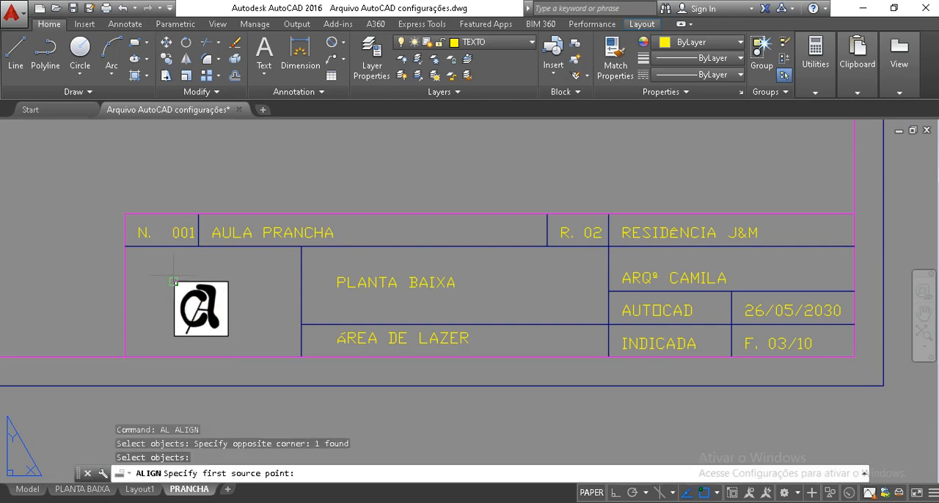
pyautogui.click(174, 282)
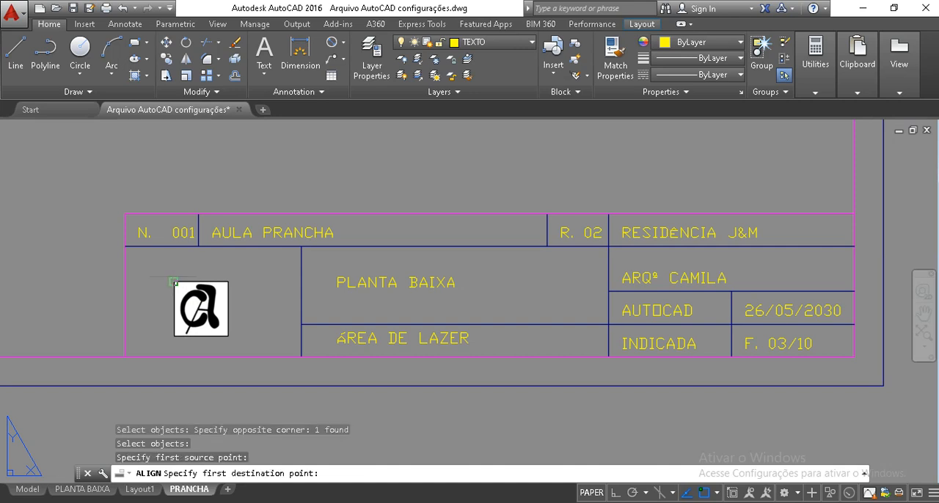
pyautogui.click(124, 247)
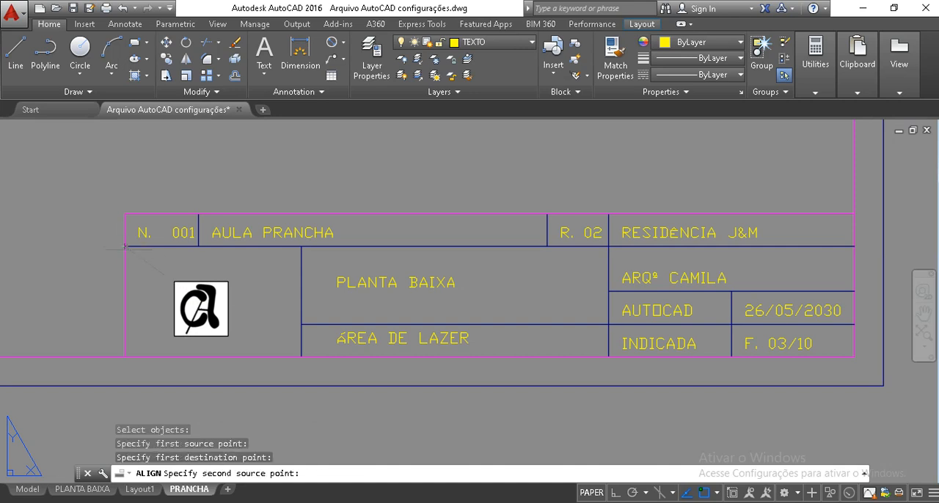
pyautogui.click(173, 336)
pyautogui.click(125, 357)
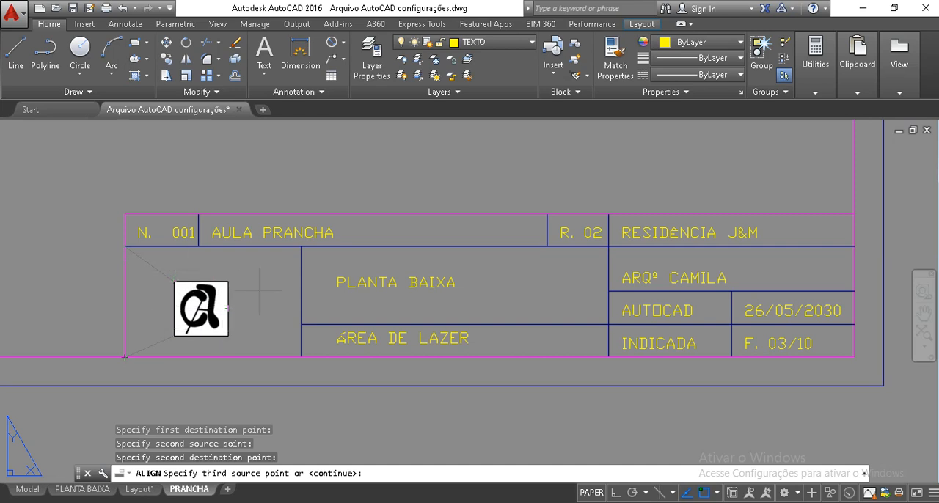
pyautogui.press('Return')
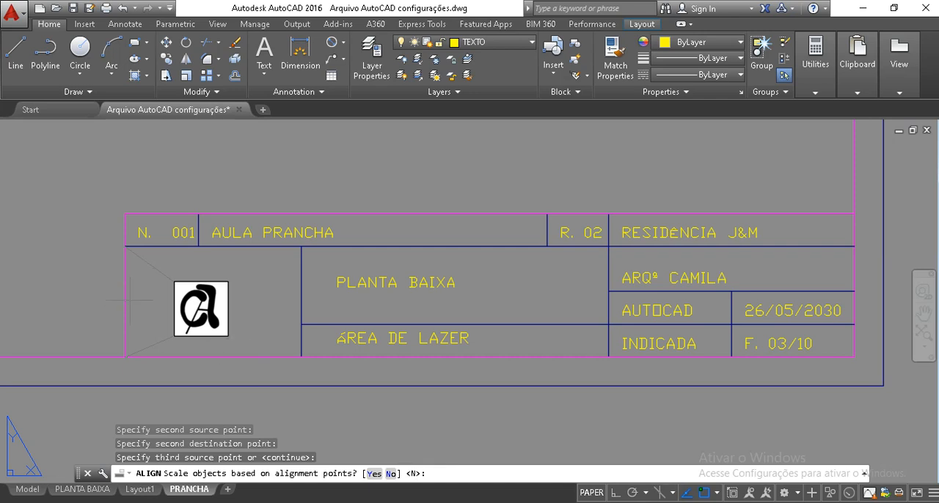
pyautogui.click(374, 473)
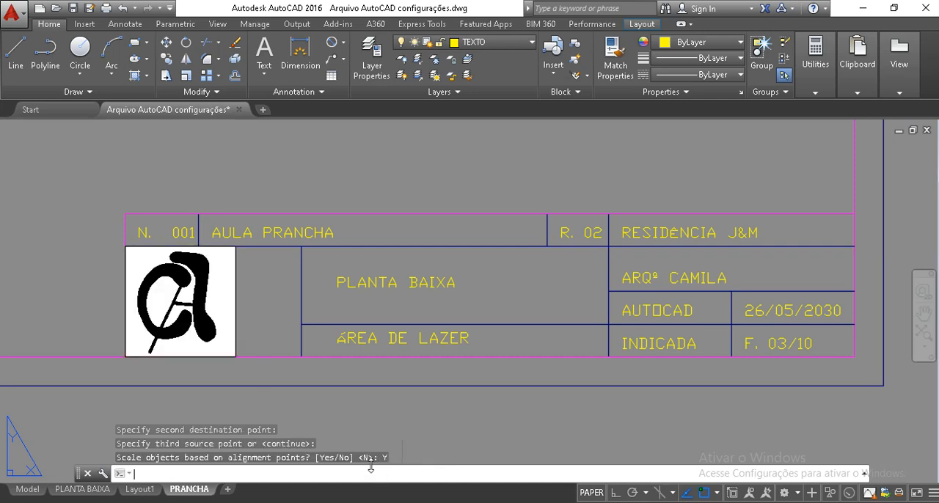
# Move the scaled logo horizontally to roughly the middle of its title block cell
pyautogui.click(258, 312)
pyautogui.click(230, 296)
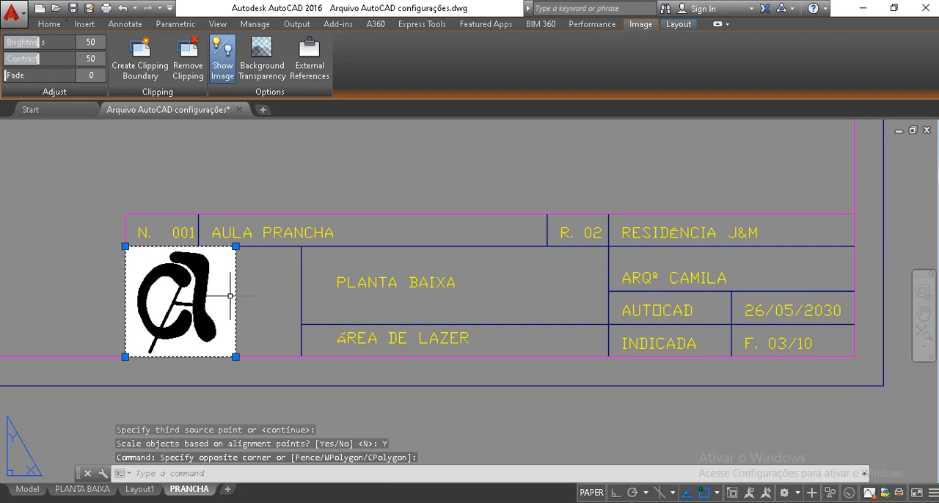
pyautogui.write('m')
pyautogui.press('Return')
pyautogui.click(268, 341)
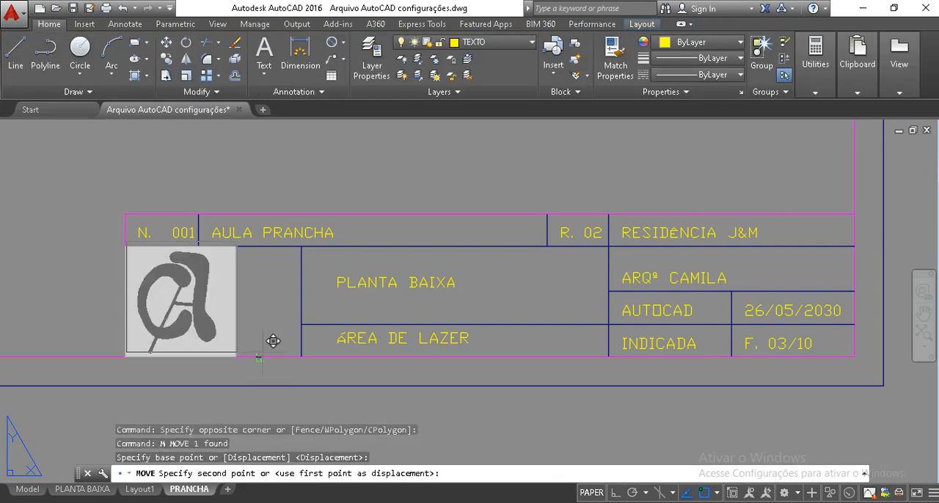
pyautogui.click(312, 345)
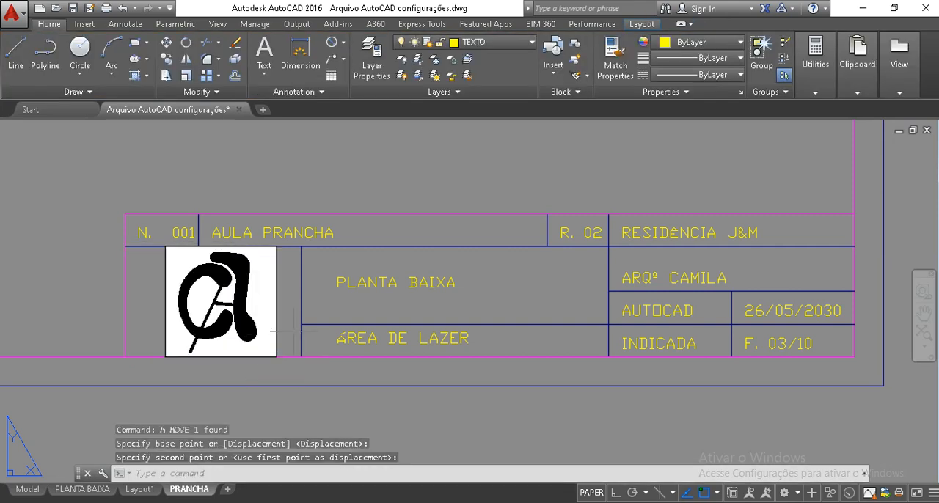
pyautogui.press('Return')
pyautogui.click(326, 315)
pyautogui.click(316, 315)
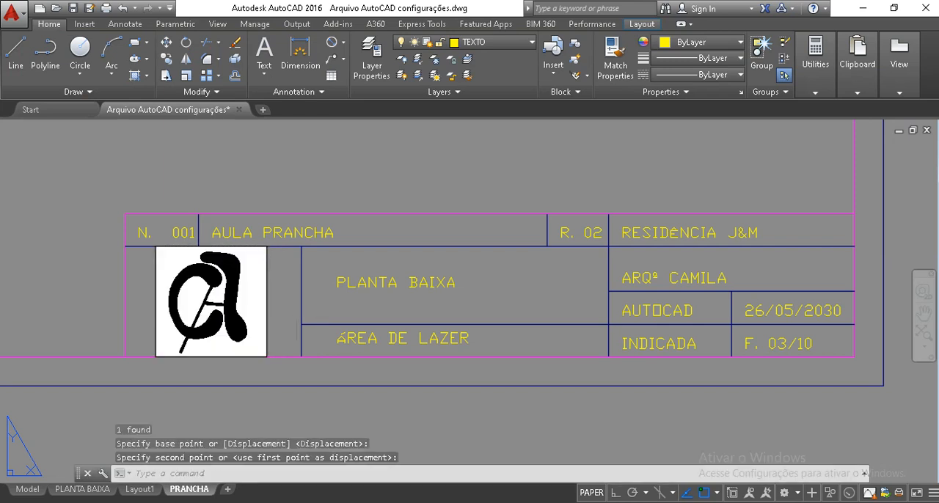
pyautogui.press('Escape')
pyautogui.press('Escape')
# Send the logo image behind the title block lines using the Draworder Back option
pyautogui.click(270, 319)
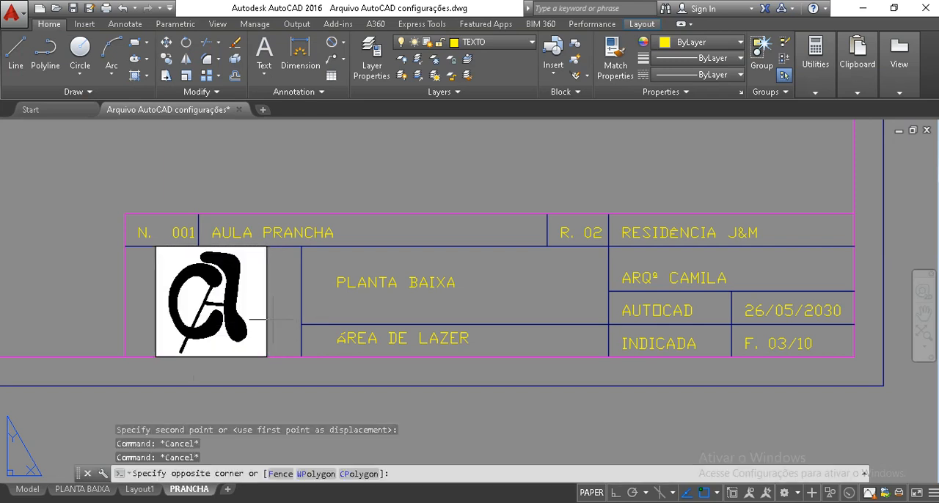
pyautogui.click(253, 326)
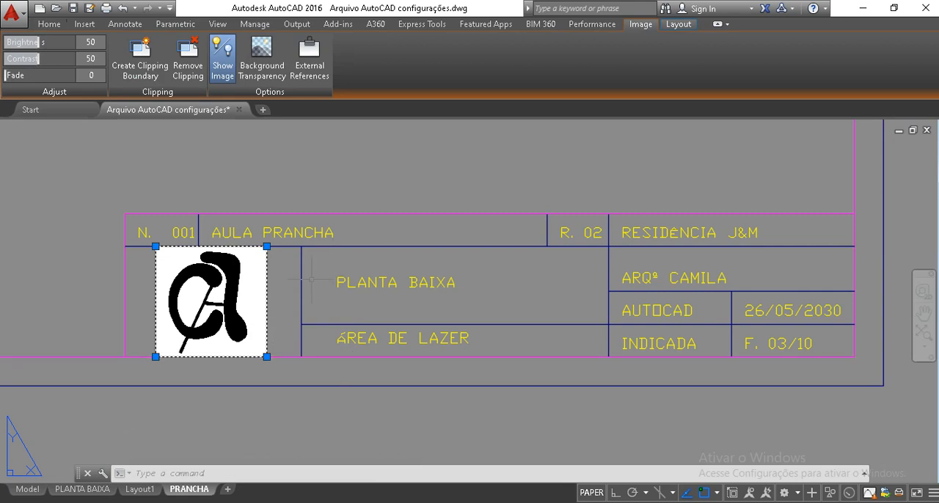
pyautogui.press('Escape')
pyautogui.press('Return')
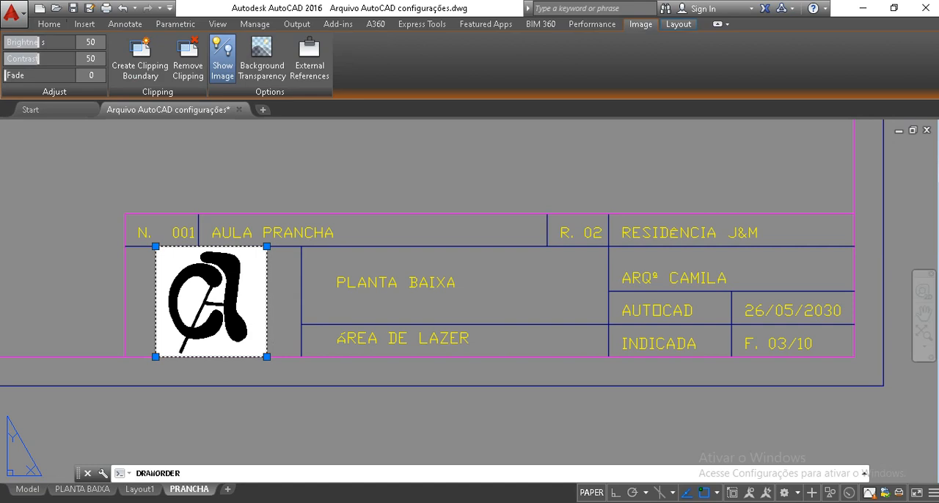
pyautogui.press('Escape')
pyautogui.write('DR')
pyautogui.press('Return')
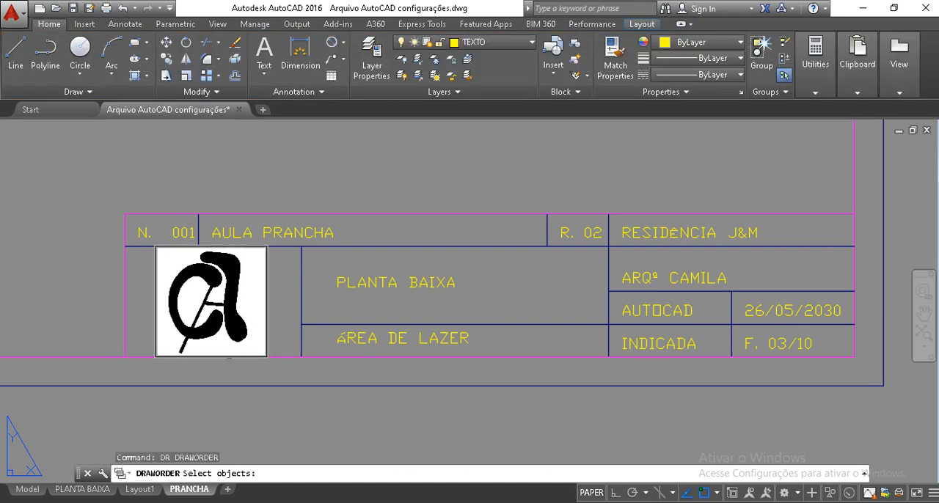
pyautogui.click(276, 329)
pyautogui.click(252, 316)
pyautogui.press('Return')
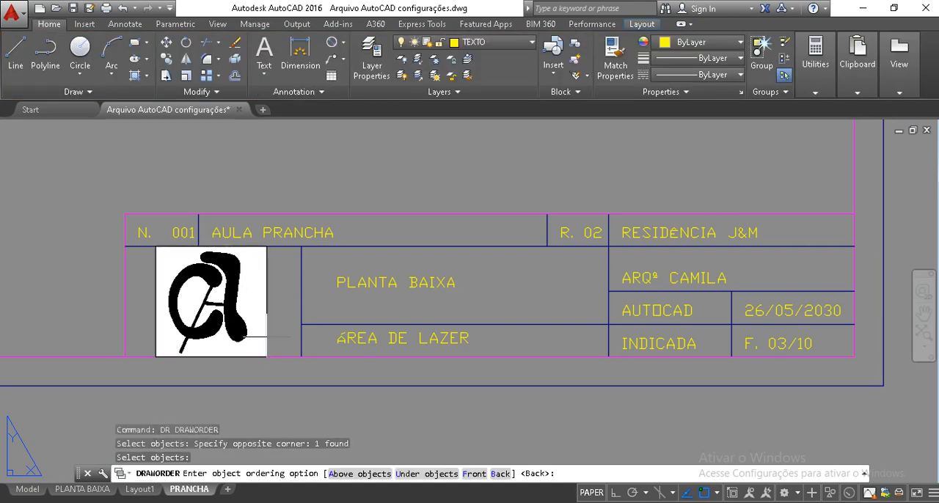
pyautogui.write('B')
pyautogui.press('Return')
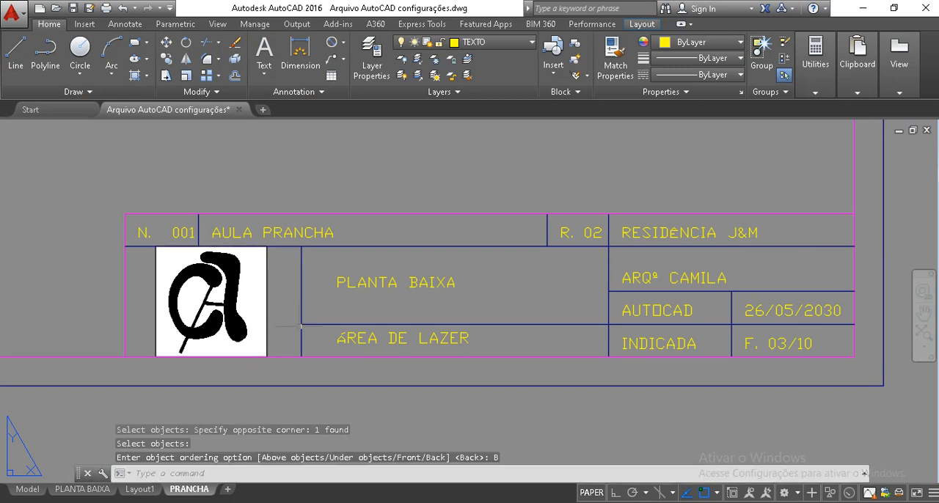
# Move the complete sheet frame with margins, title block and logo onto the white layout paper, matching their upper-left corners
pyautogui.scroll(-8, 383, 313)
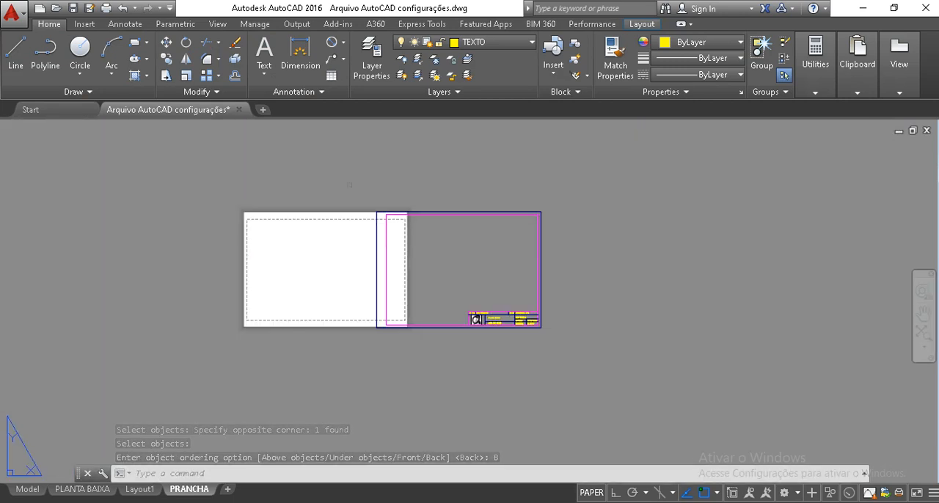
pyautogui.click(358, 188)
pyautogui.click(552, 346)
pyautogui.write('M')
pyautogui.press('Return')
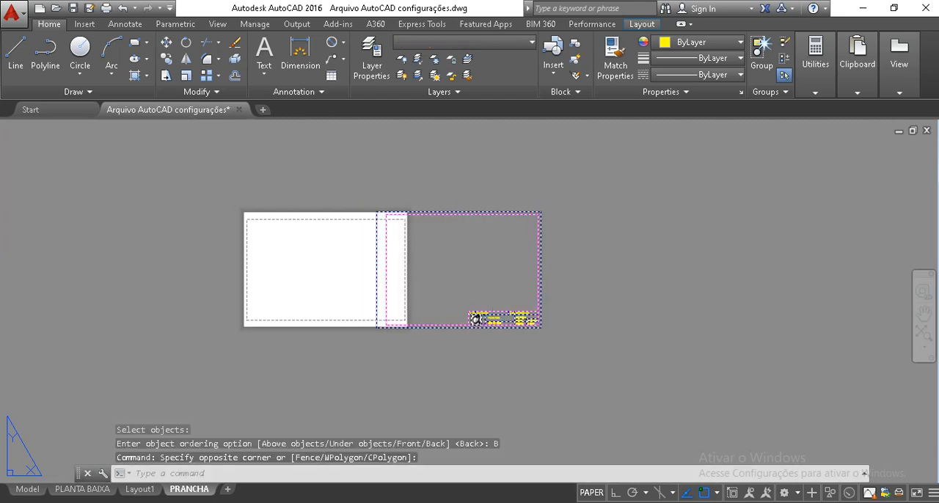
pyautogui.scroll(4, 375, 199)
pyautogui.click(376, 233)
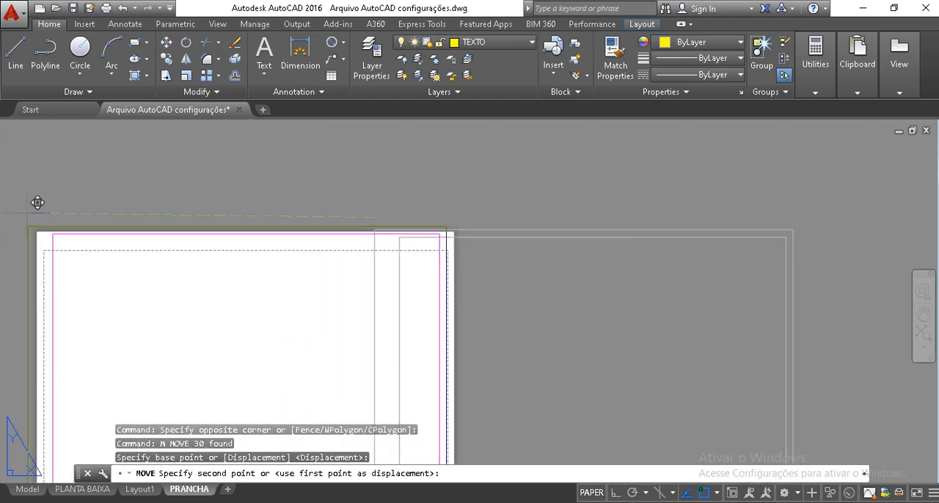
pyautogui.click(49, 214)
# Zoom to a window around the whole sheet to check its placement on the paper
pyautogui.scroll(-4, 204, 216)
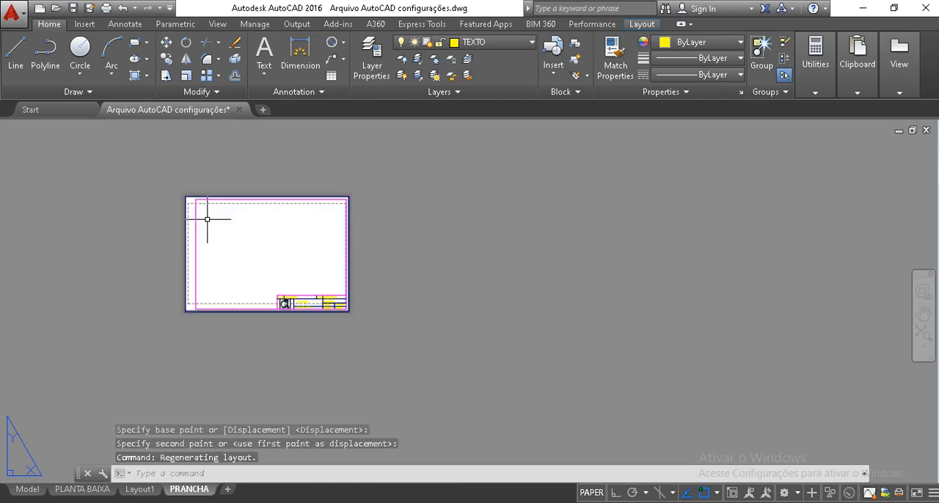
pyautogui.write('Z')
pyautogui.press('Return')
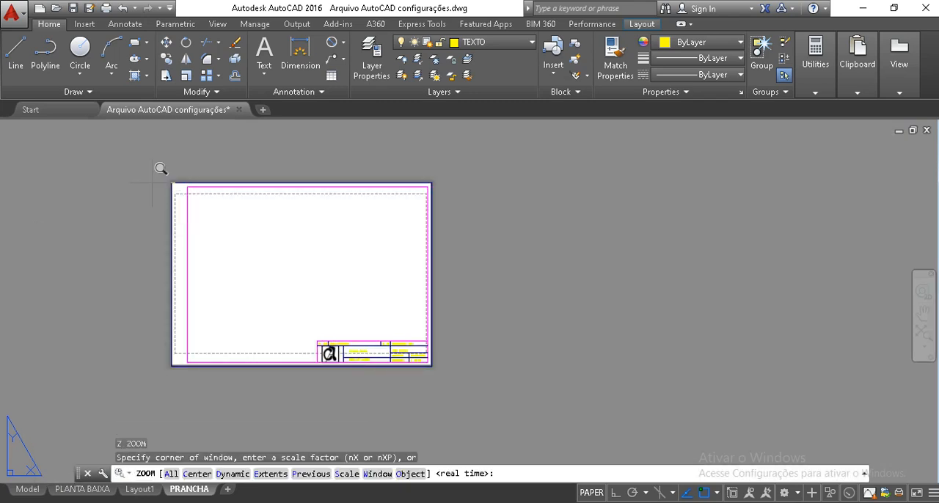
pyautogui.click(159, 179)
pyautogui.click(449, 371)
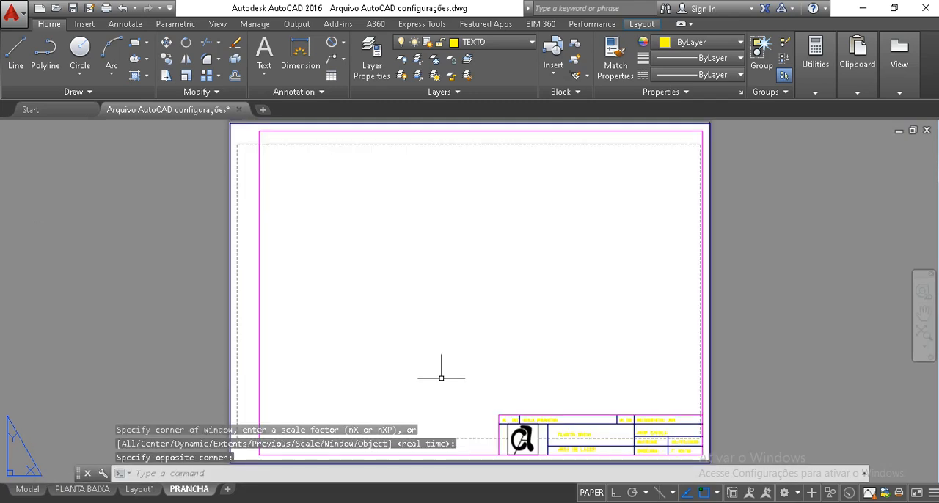
pyautogui.press('Escape')
pyautogui.press('Escape')
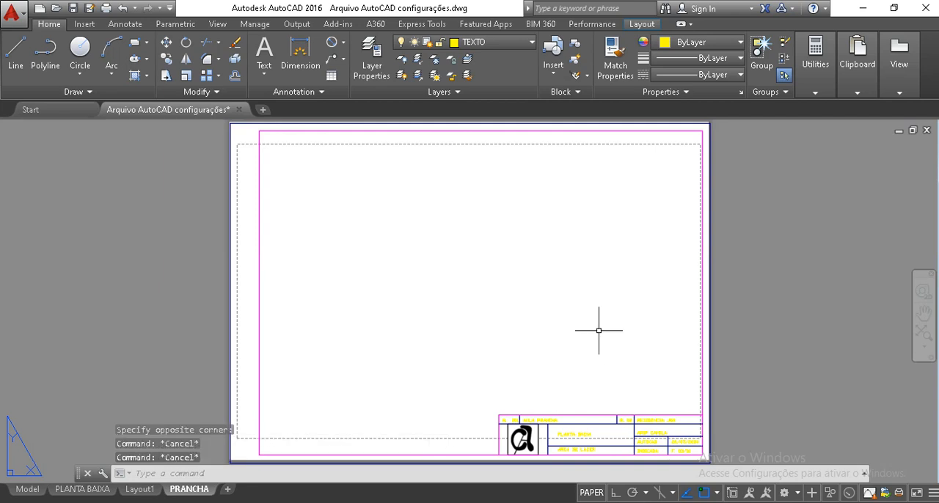